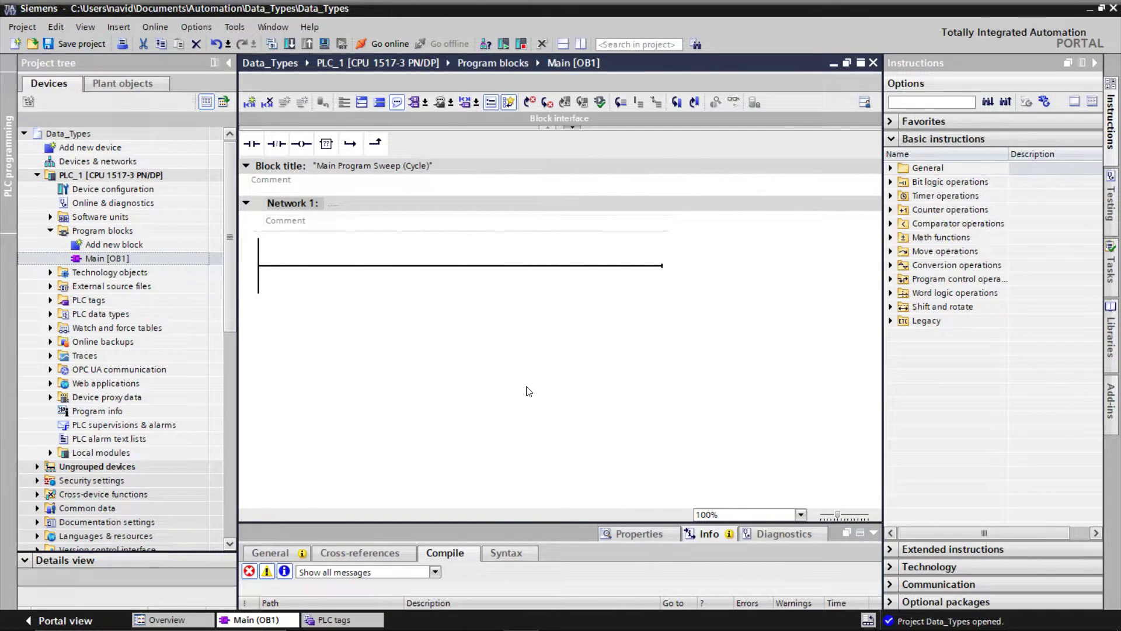
# Add a Bool tag named Boolean1 at %I0.0 to the Default tag table in Show all tags
pyautogui.click(50, 300)
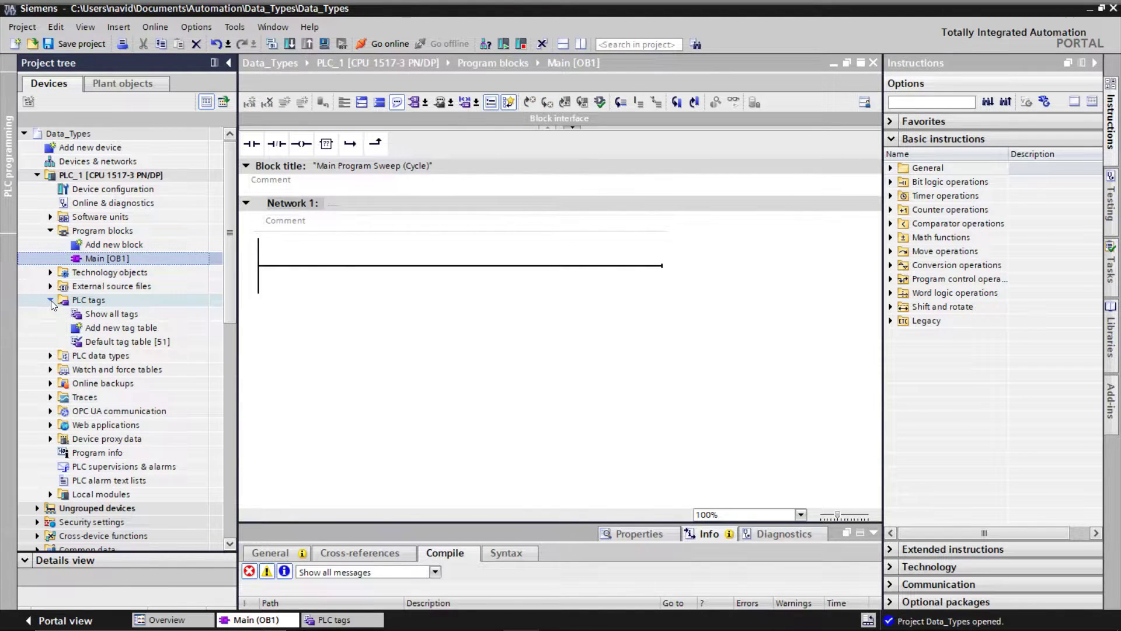
pyautogui.doubleClick(112, 316)
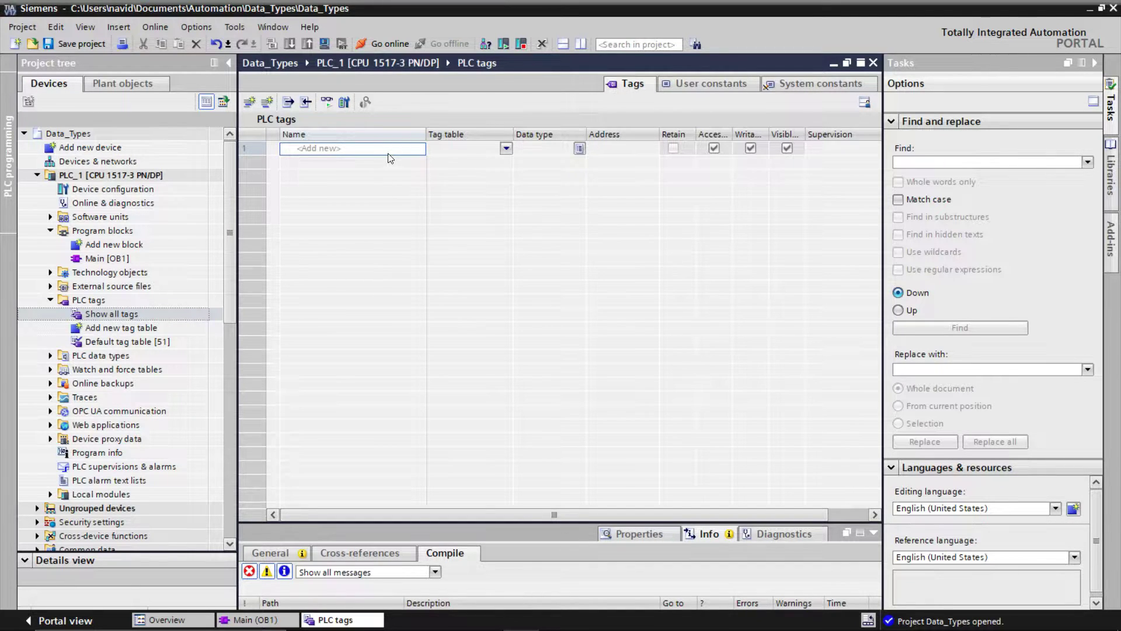
pyautogui.click(534, 151)
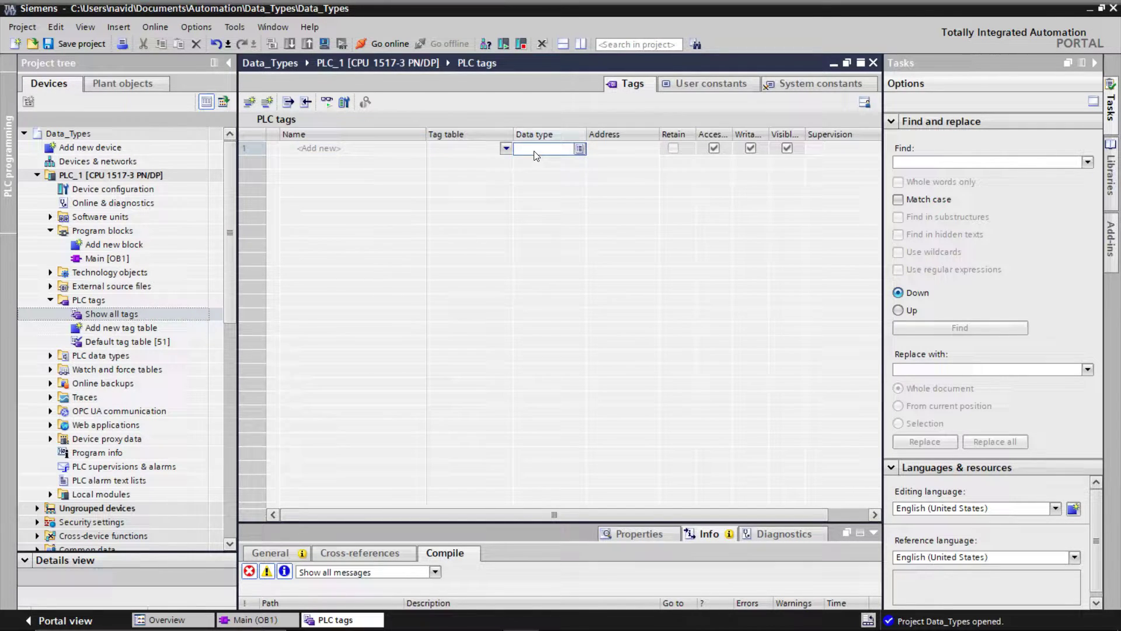
pyautogui.click(479, 153)
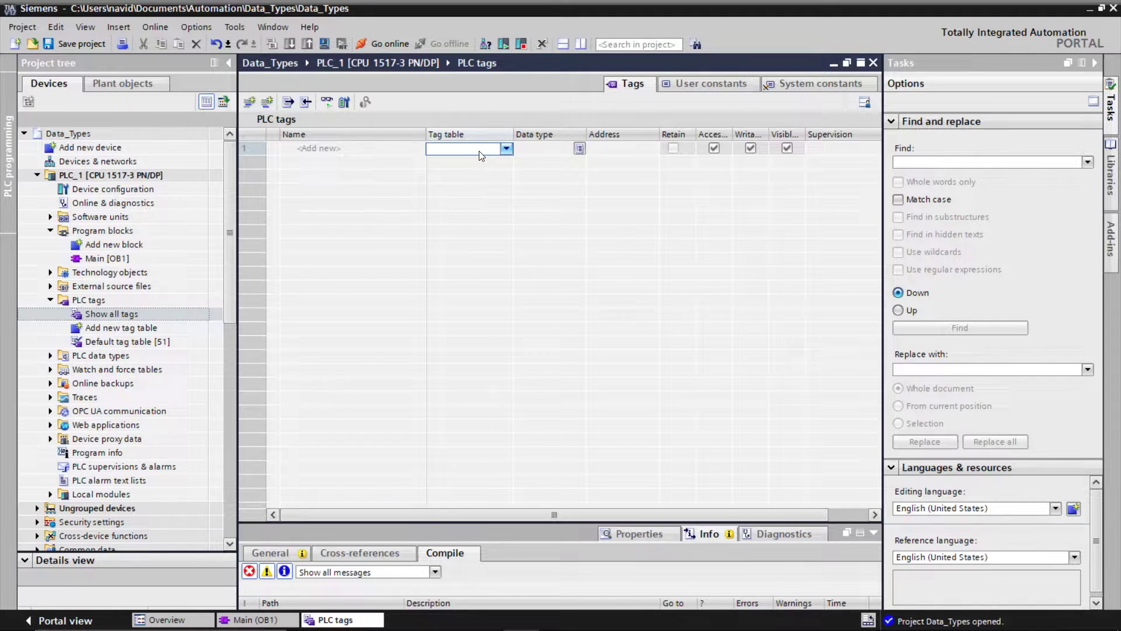
pyautogui.click(397, 155)
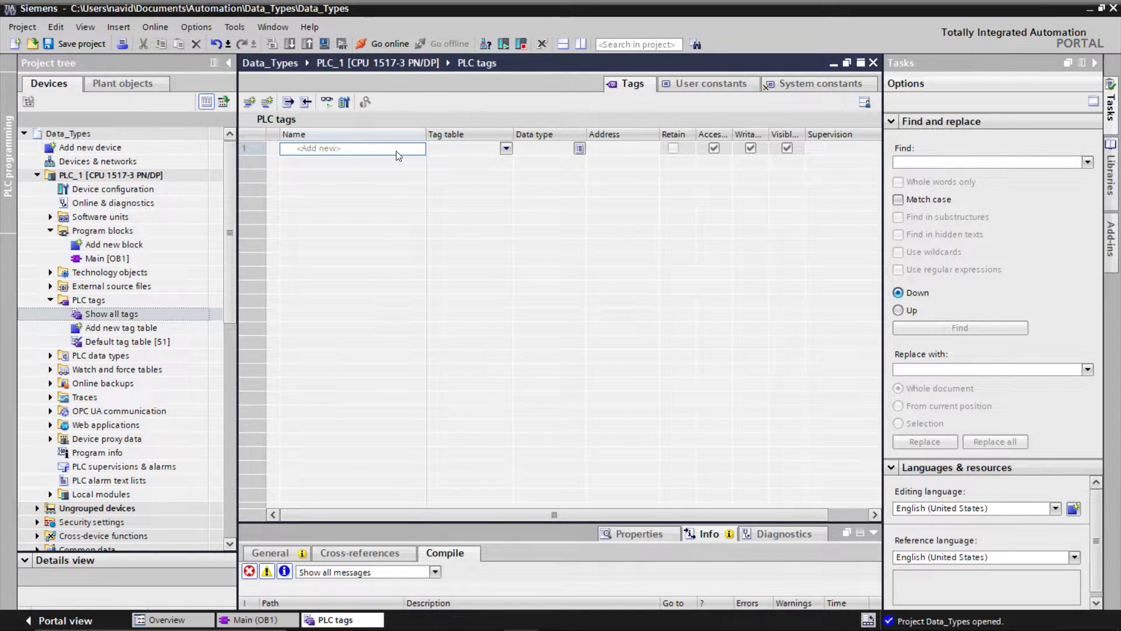
pyautogui.write('Bool')
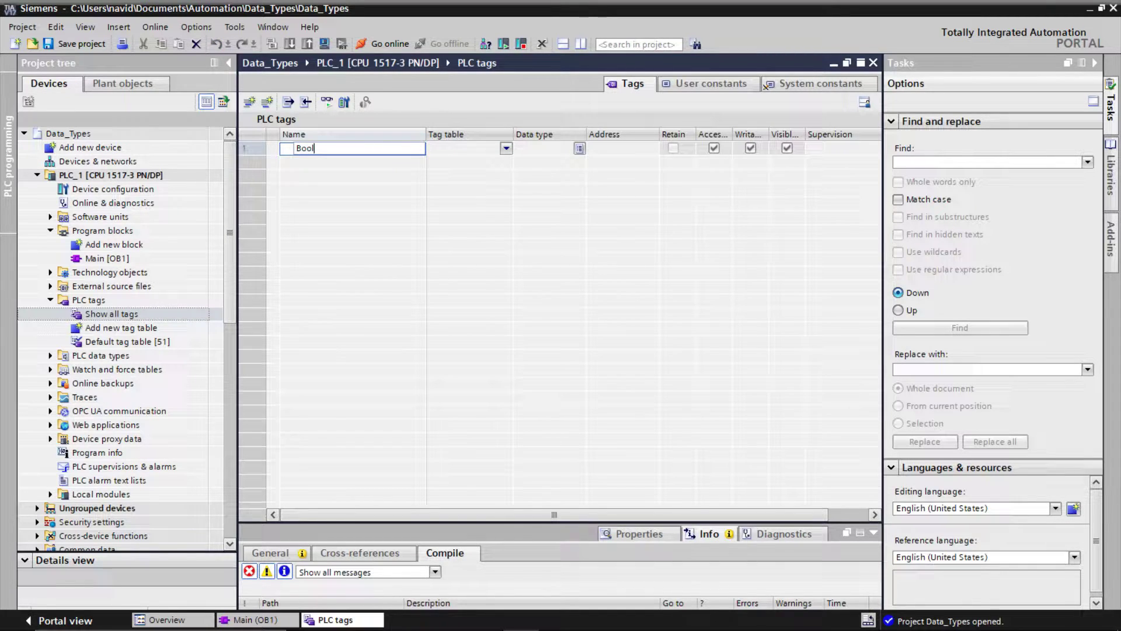
pyautogui.write('ean1')
pyautogui.click(467, 153)
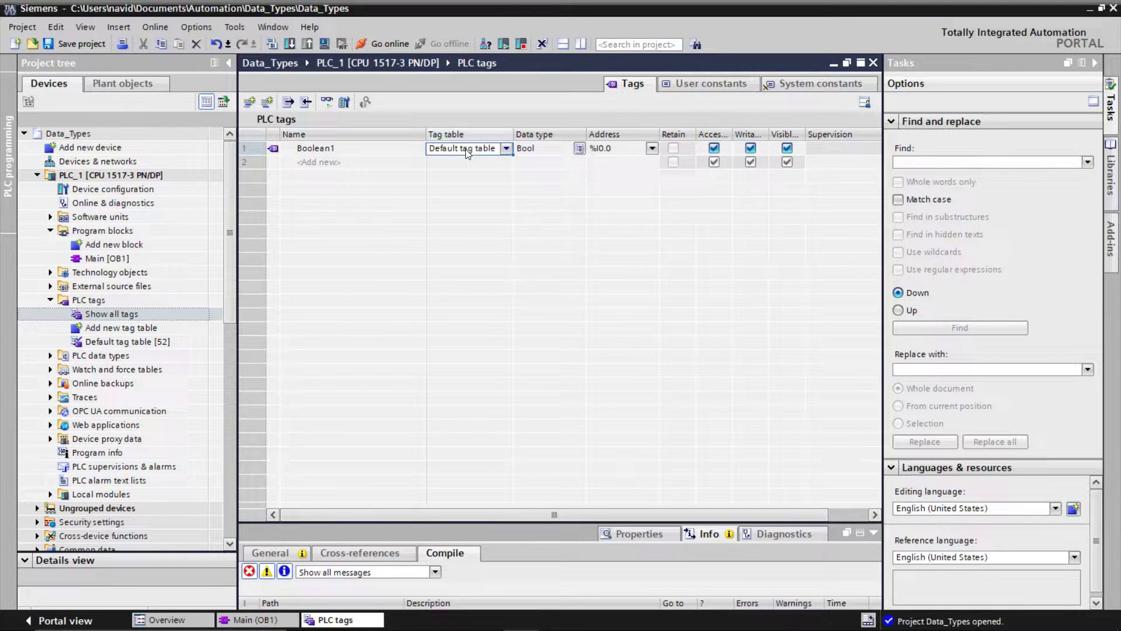
pyautogui.click(499, 149)
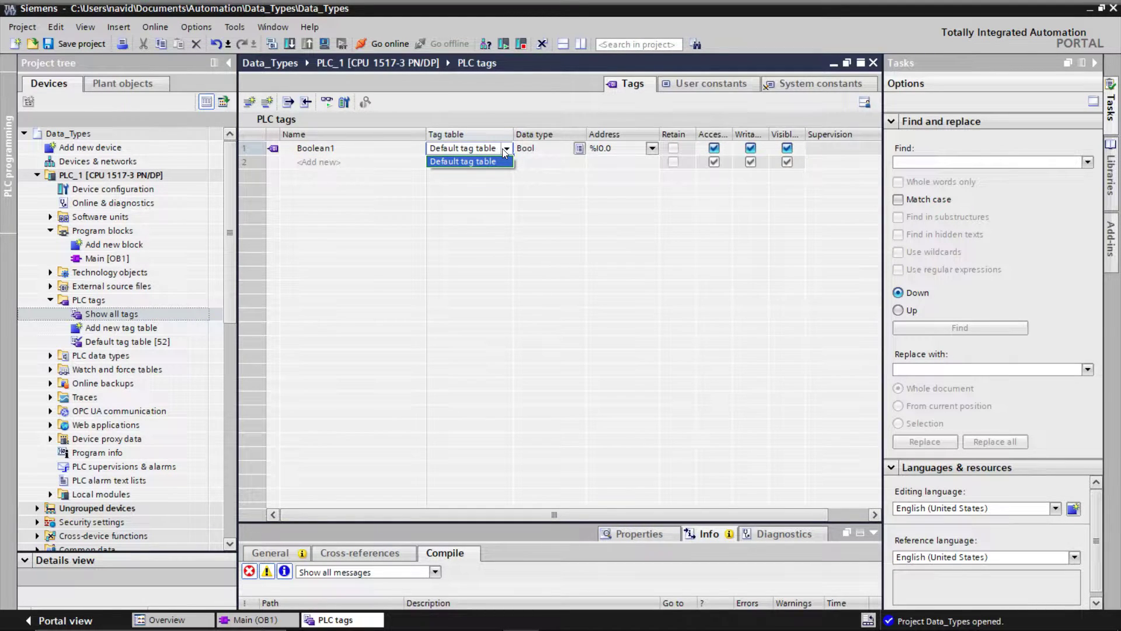
pyautogui.click(502, 149)
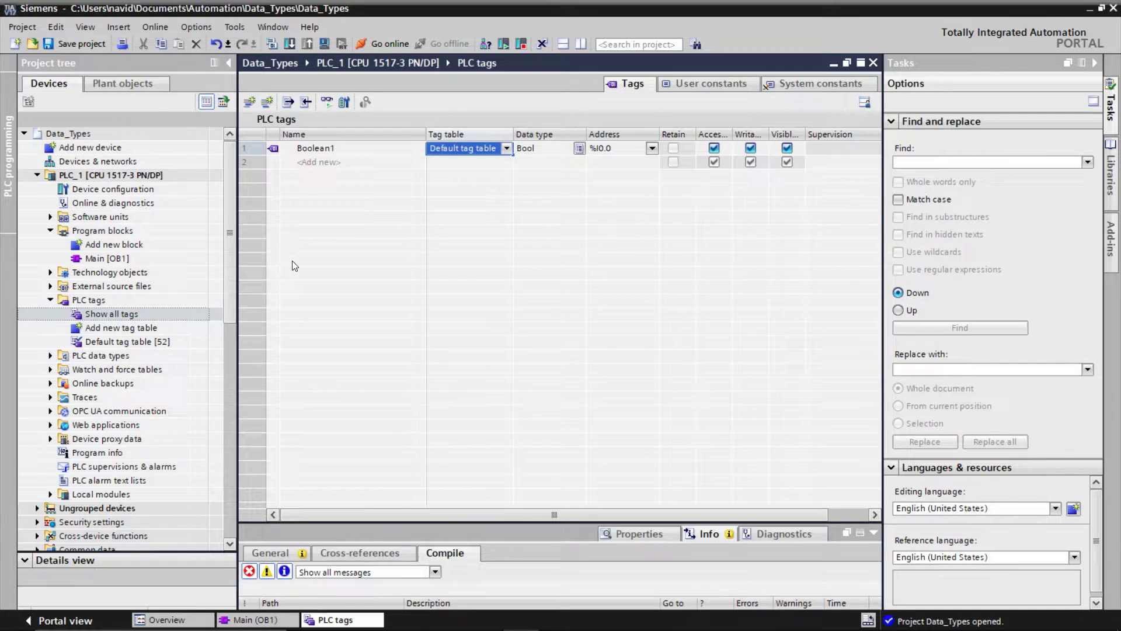
# Create the empty Tag table_1 and keep Boolean1 in the Default tag table
pyautogui.click(125, 330)
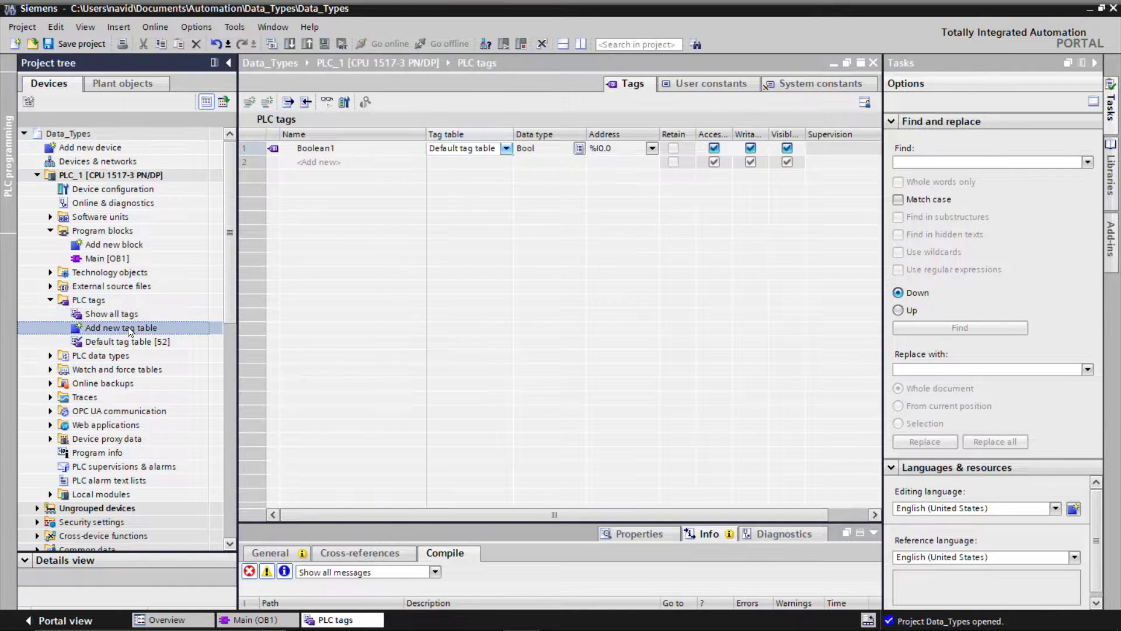
pyautogui.doubleClick(75, 331)
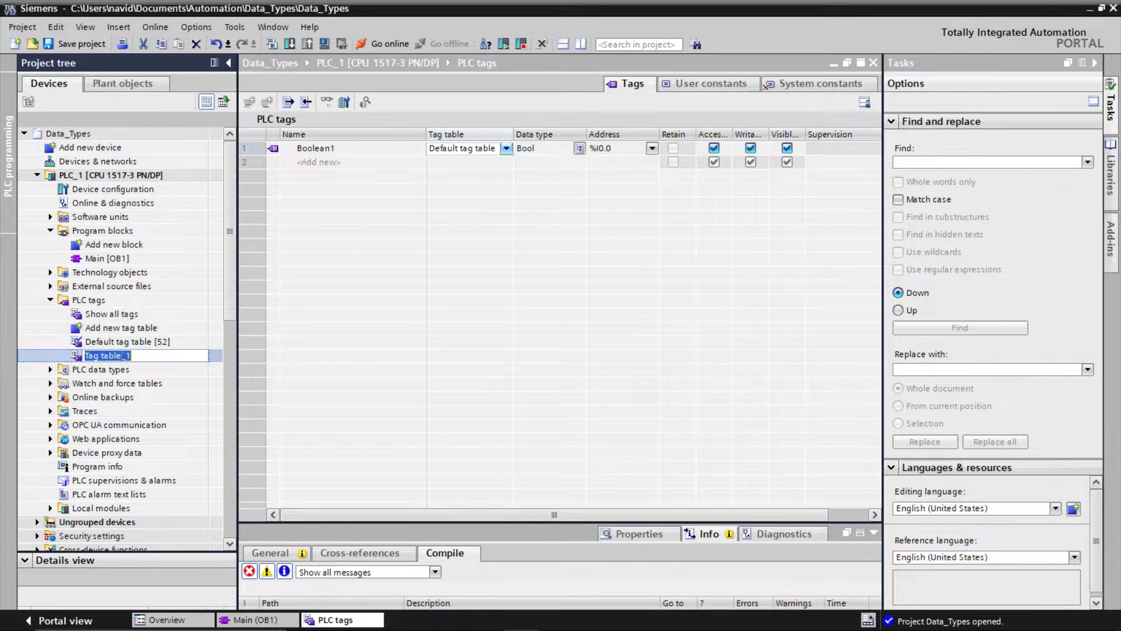
pyautogui.click(147, 342)
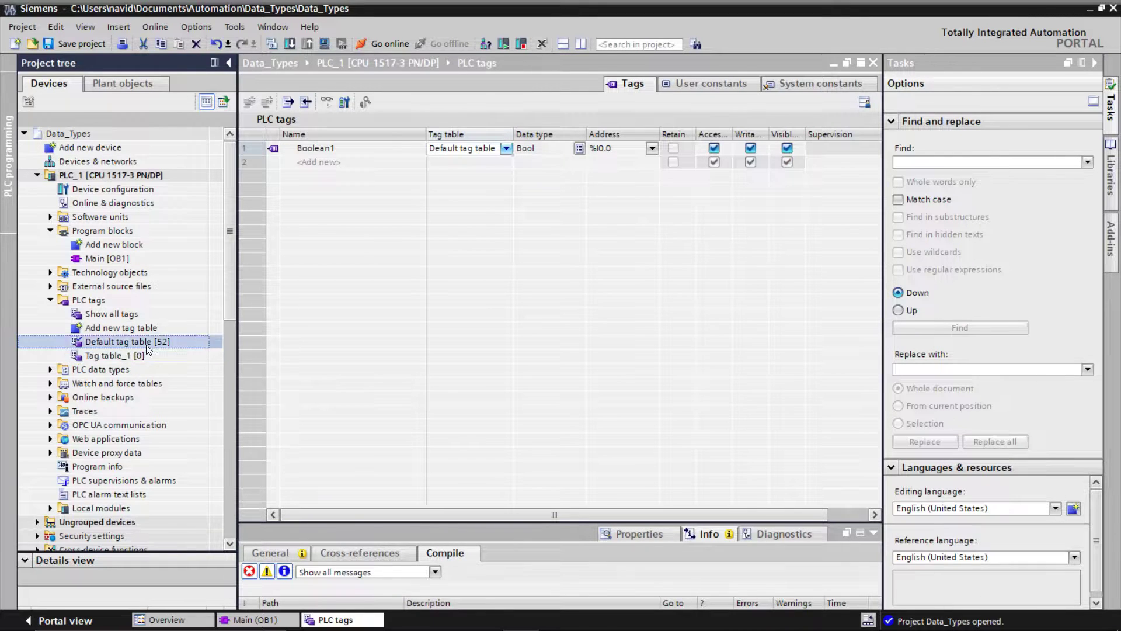
pyautogui.click(507, 149)
pyautogui.click(507, 151)
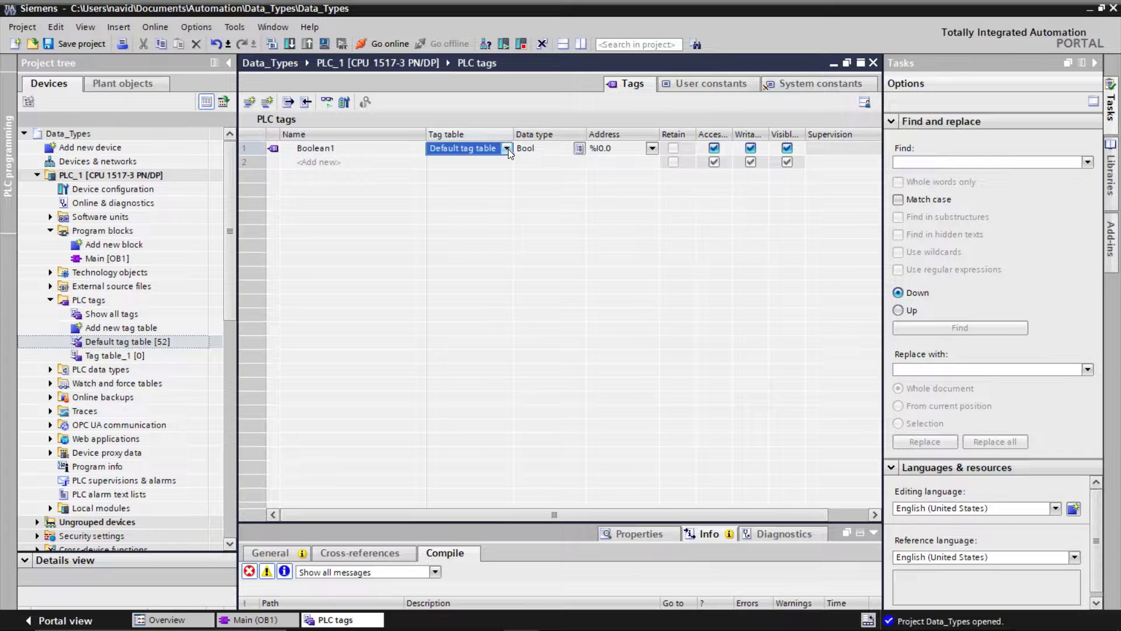
pyautogui.click(538, 151)
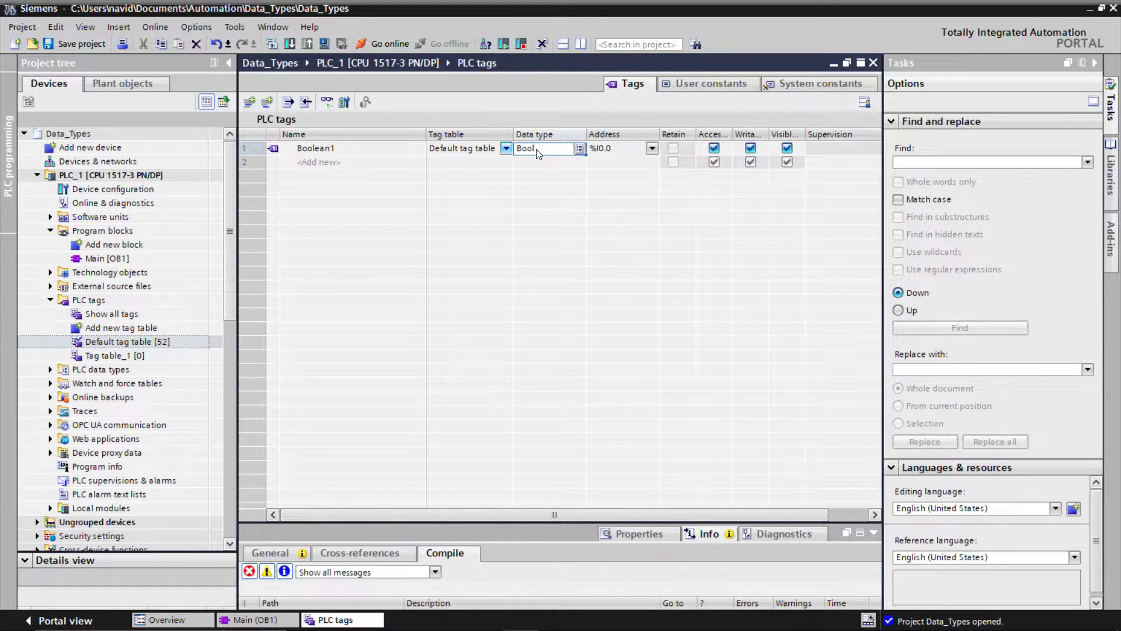
# In Main [OB1] Network 1, place a NO contact on Boolean1 followed by an unaddressed coil
pyautogui.click(274, 620)
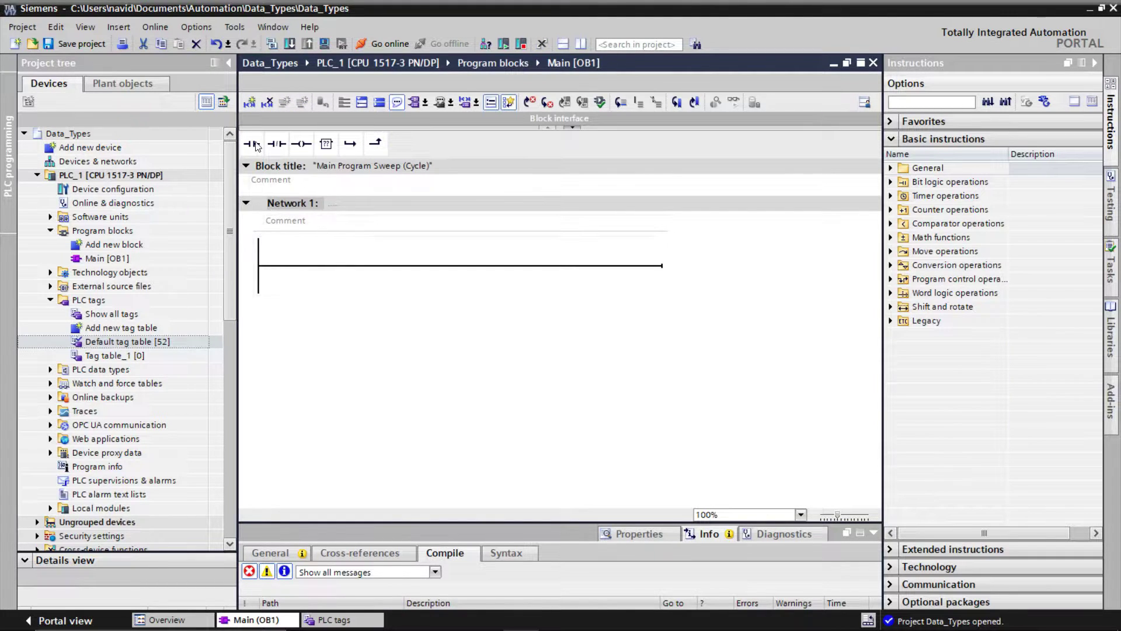
pyautogui.moveTo(254, 144); pyautogui.dragTo(342, 267)
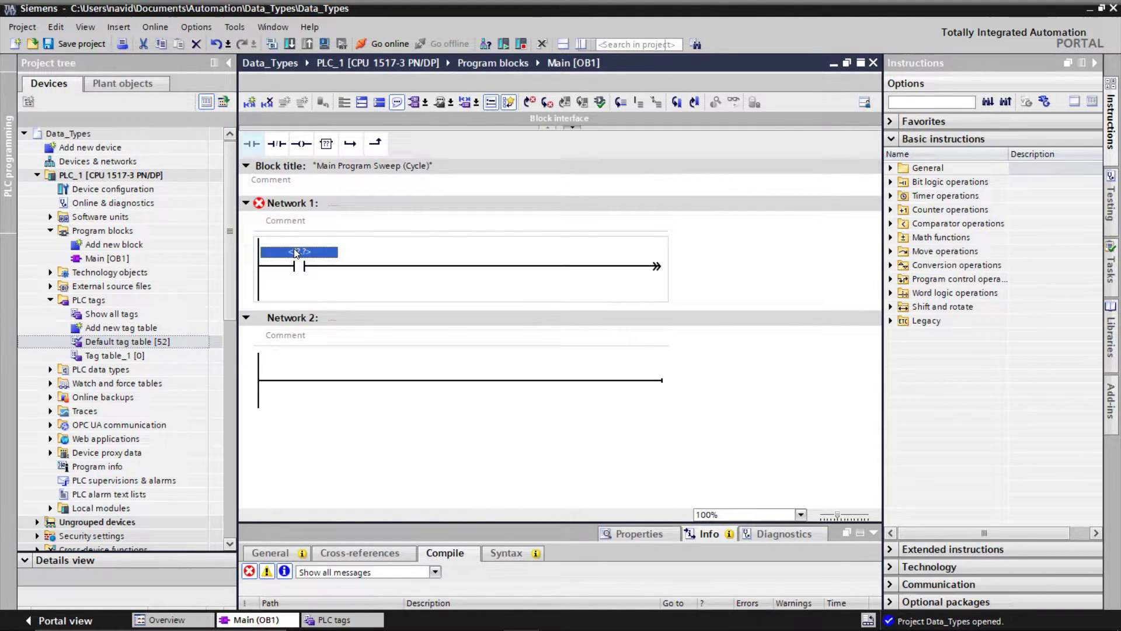
pyautogui.write('boo')
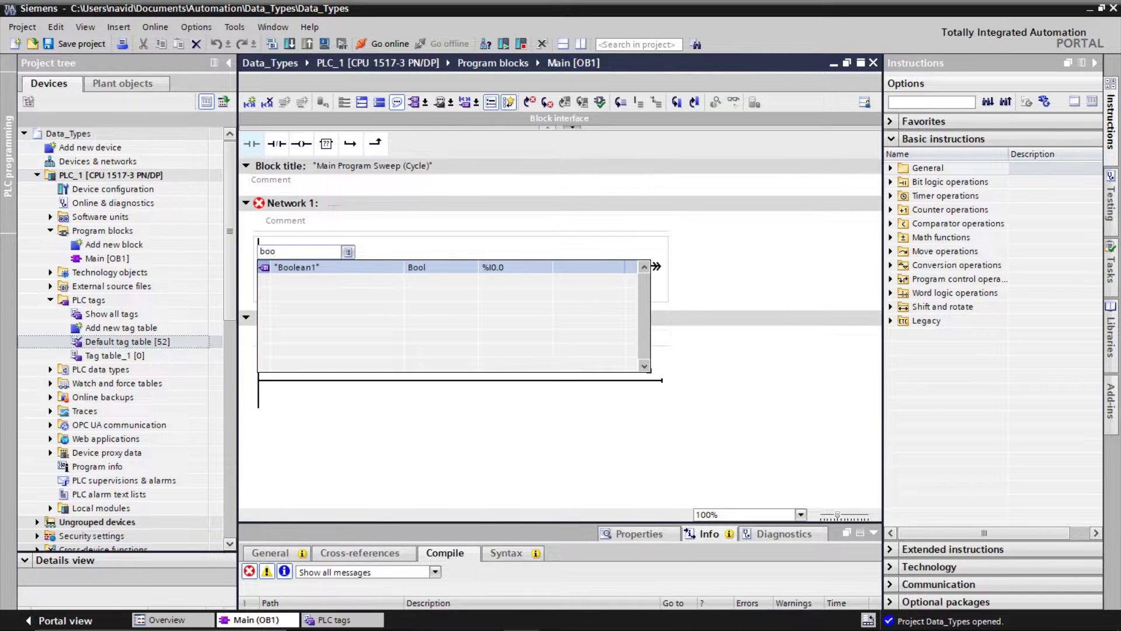
pyautogui.click(303, 265)
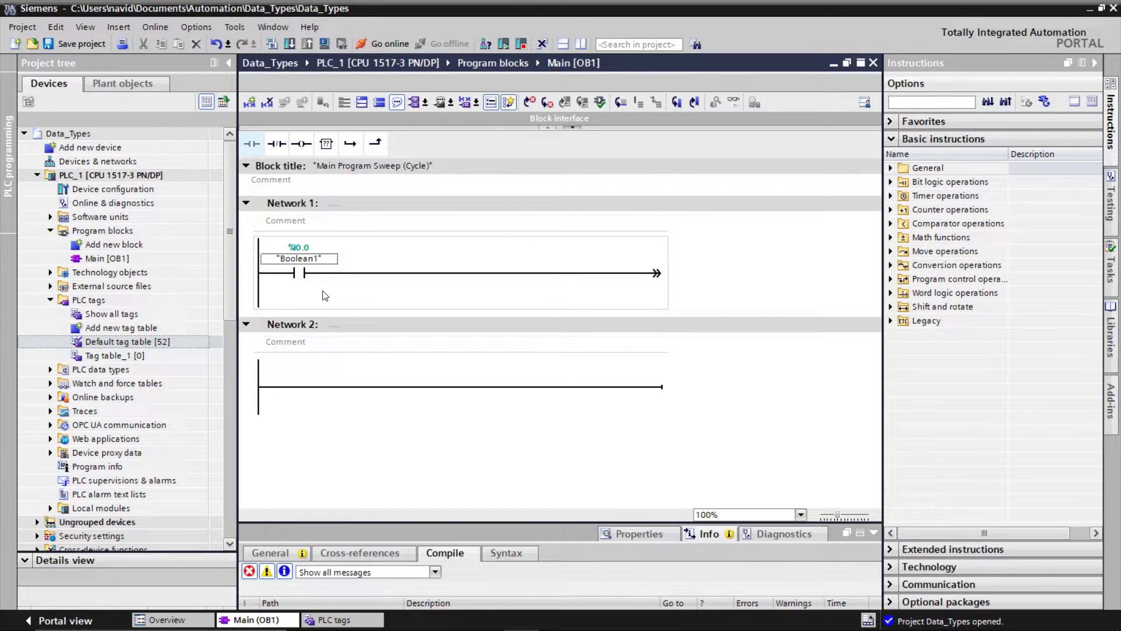
pyautogui.moveTo(301, 144)
pyautogui.mouseDown()
pyautogui.moveTo(462, 260)
pyautogui.moveTo(506, 278)
pyautogui.mouseUp()
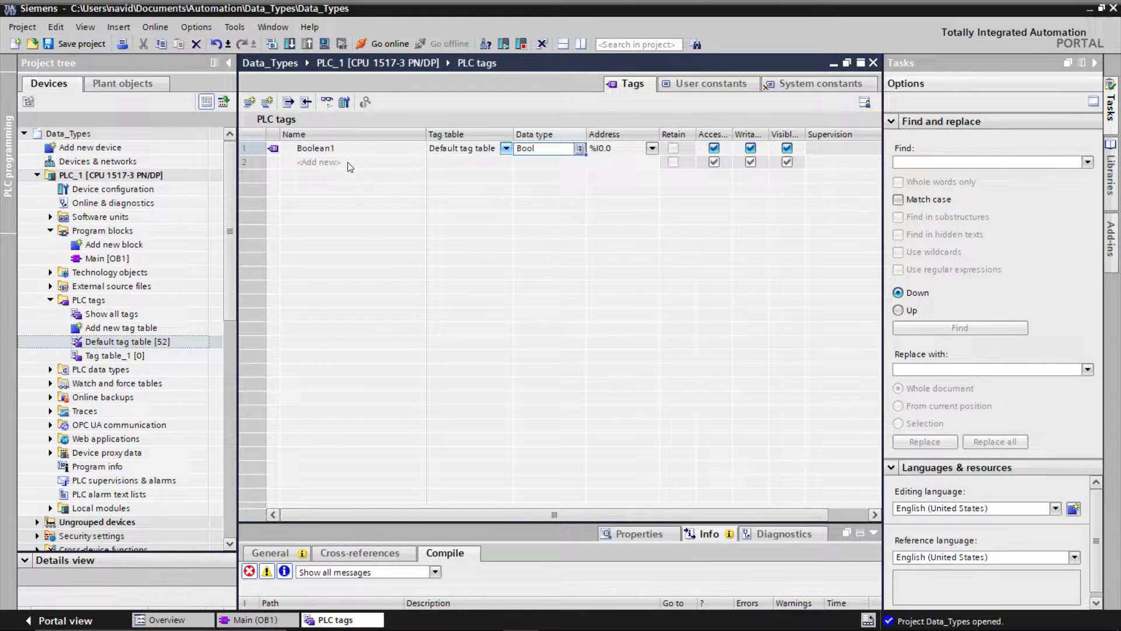
# Add a Boolean2 tag in row 2 and set its address to output %Q0.1
pyautogui.click(347, 162)
pyautogui.write('B')
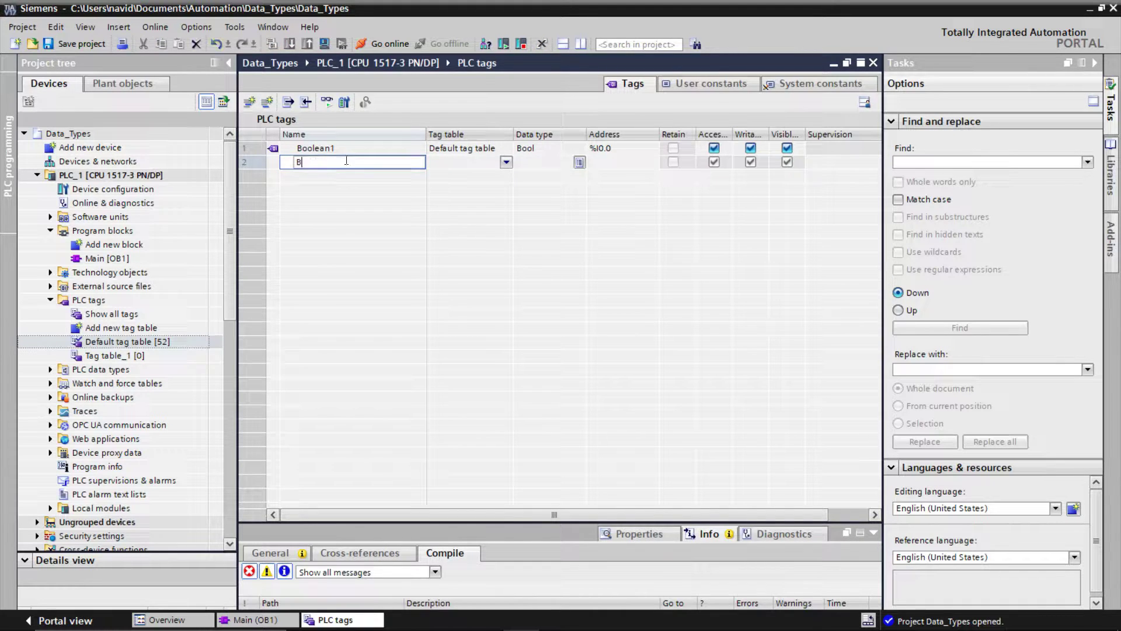
pyautogui.write('oolean2')
pyautogui.press('Return')
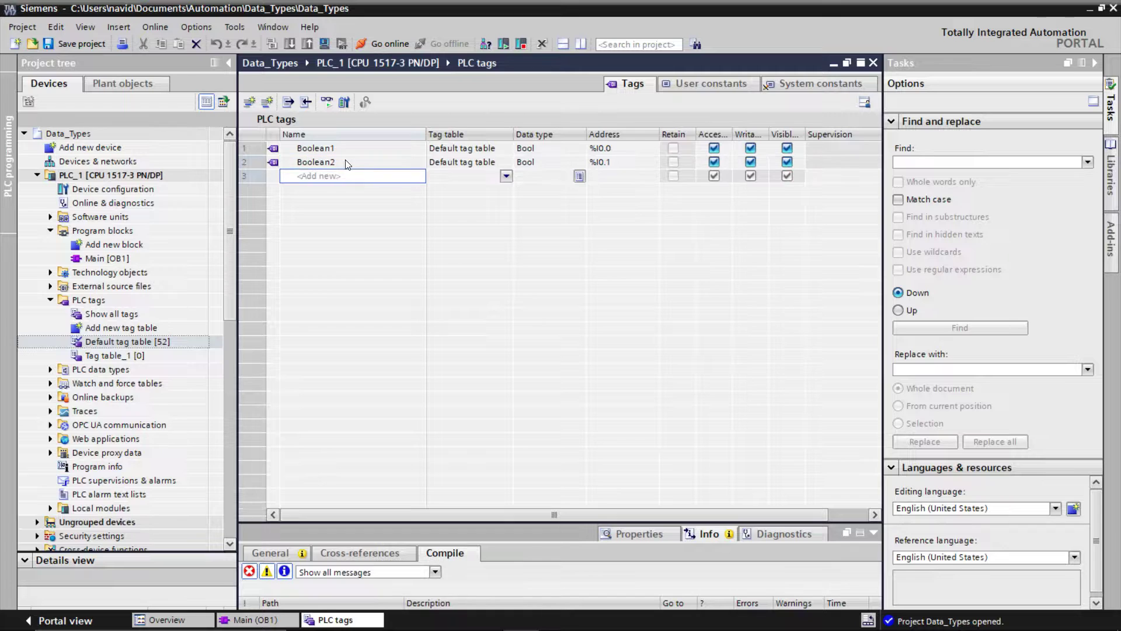
pyautogui.click(602, 165)
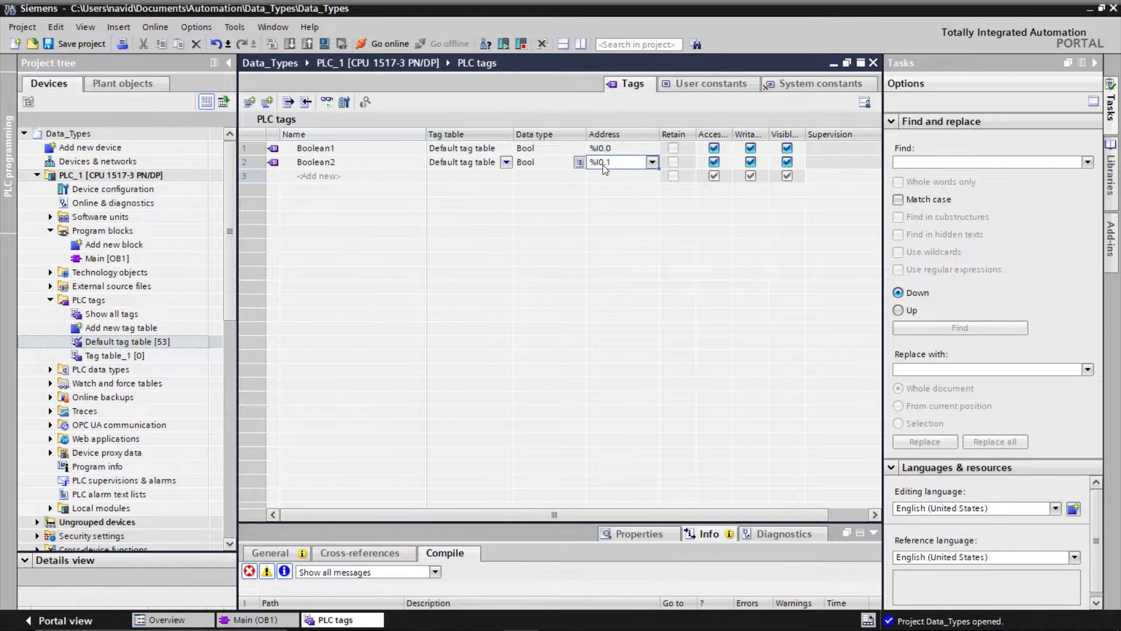
pyautogui.click(652, 163)
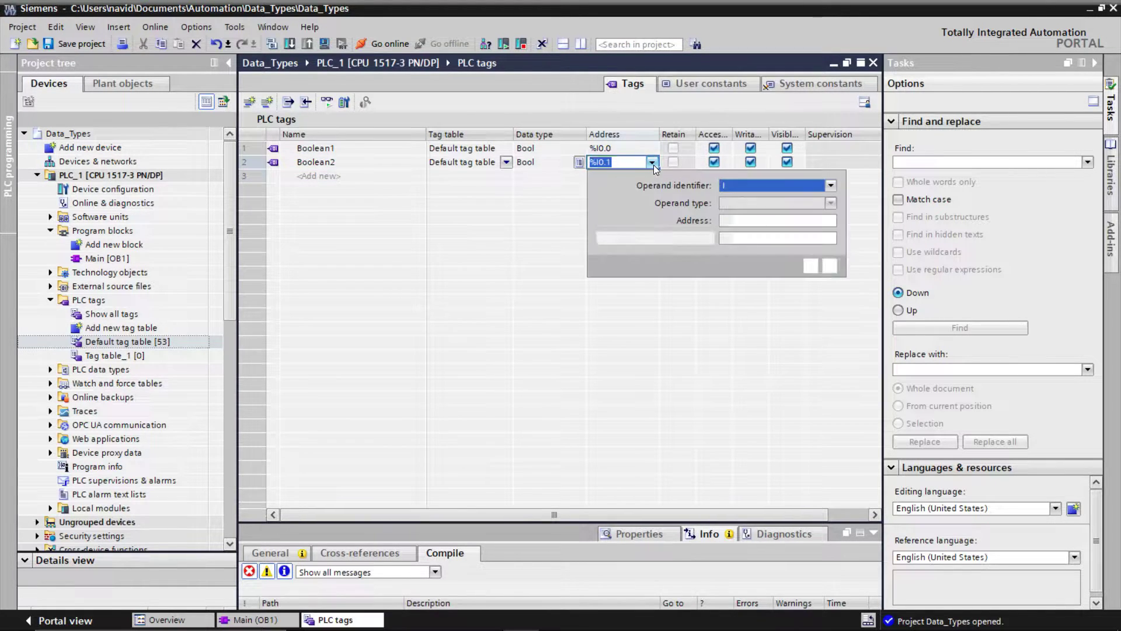
pyautogui.click(830, 186)
pyautogui.click(783, 209)
pyautogui.click(811, 266)
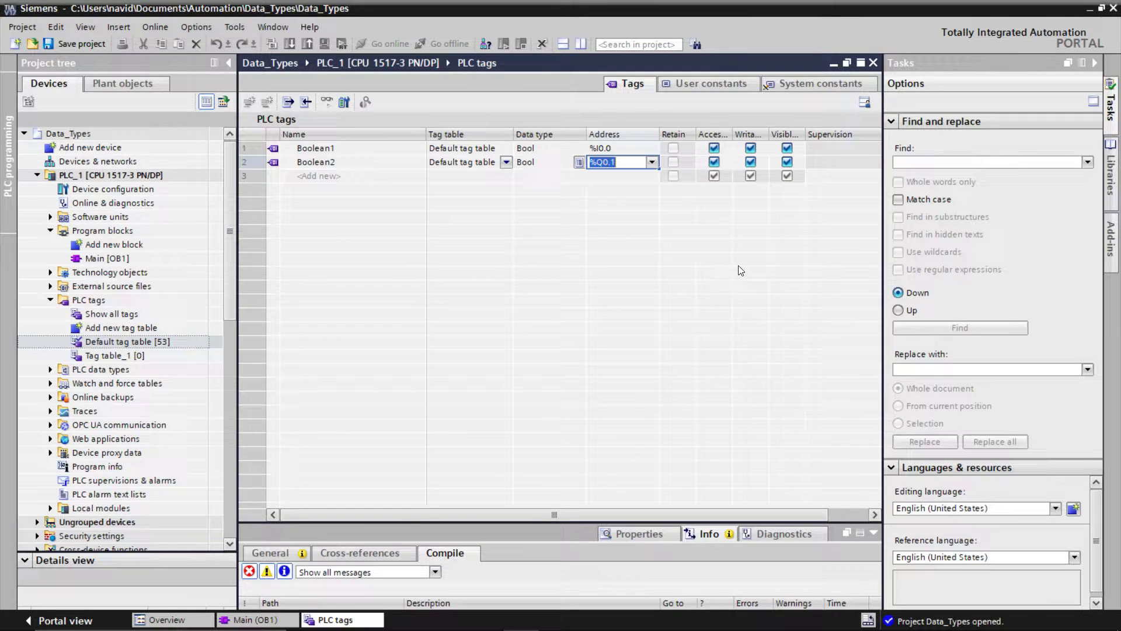
pyautogui.click(622, 149)
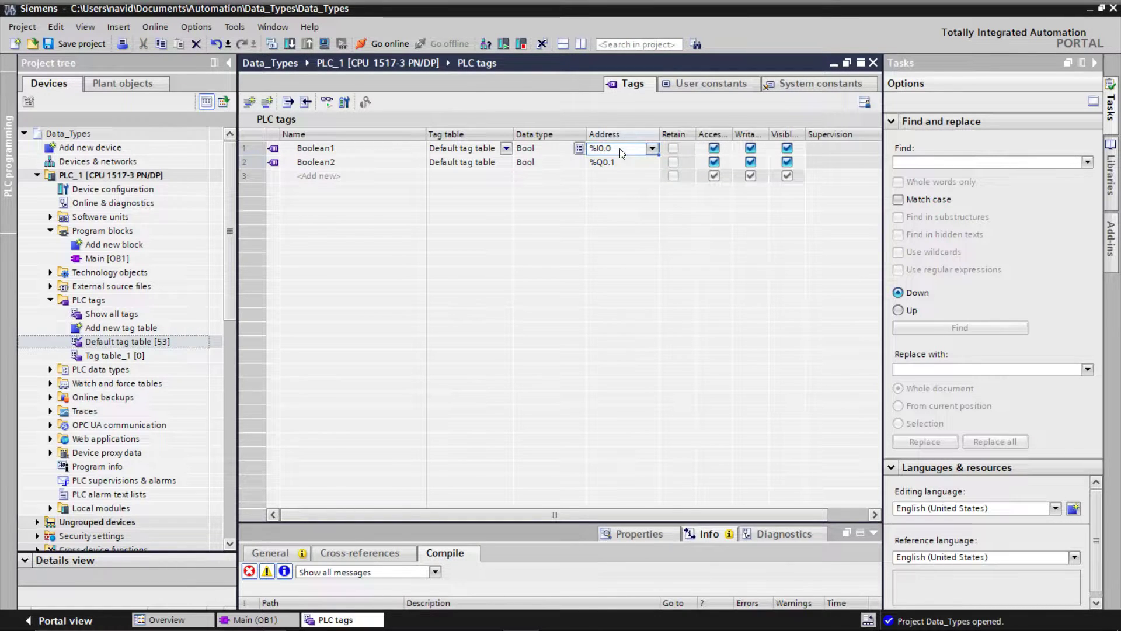
# Review Boolean2's operand identifier choices (I, Q, M) and close, keeping Q
pyautogui.click(623, 169)
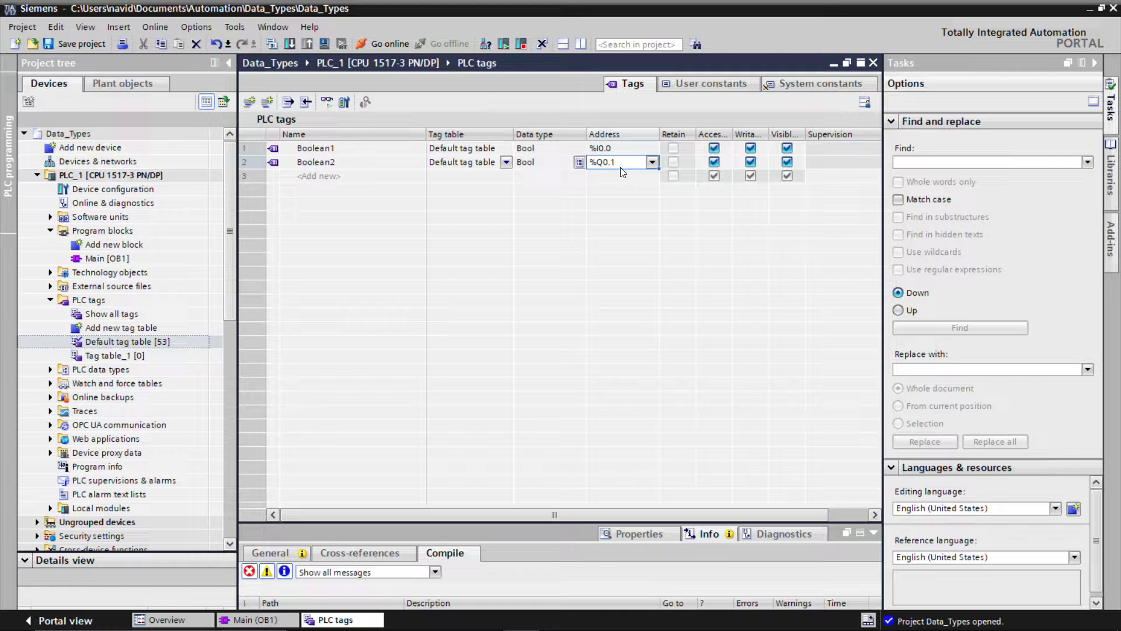
pyautogui.click(652, 163)
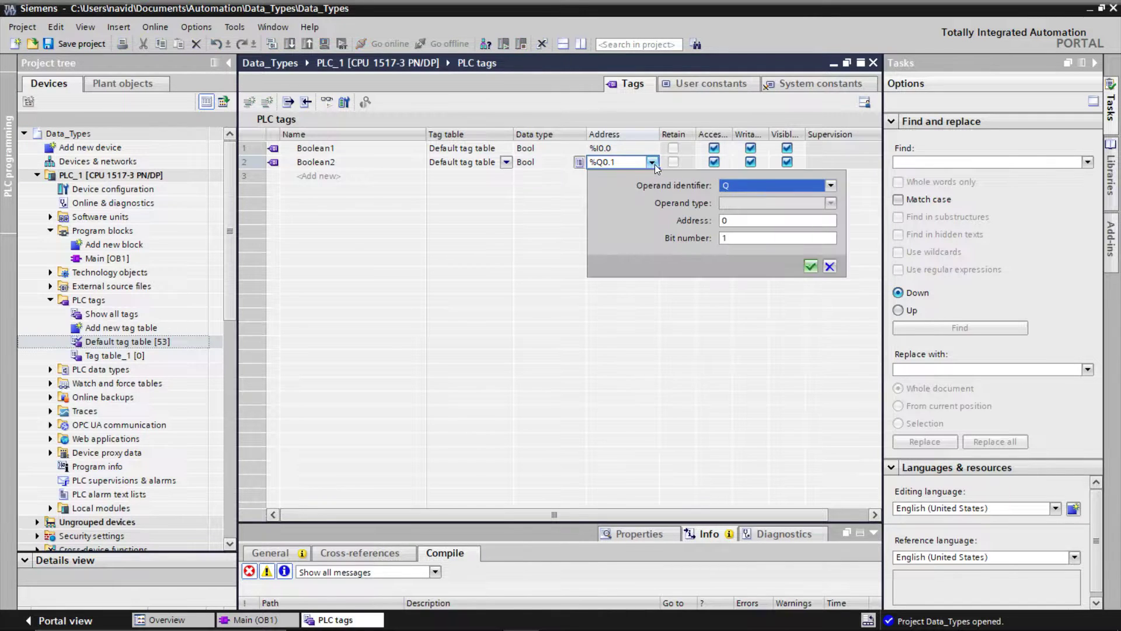
pyautogui.click(830, 186)
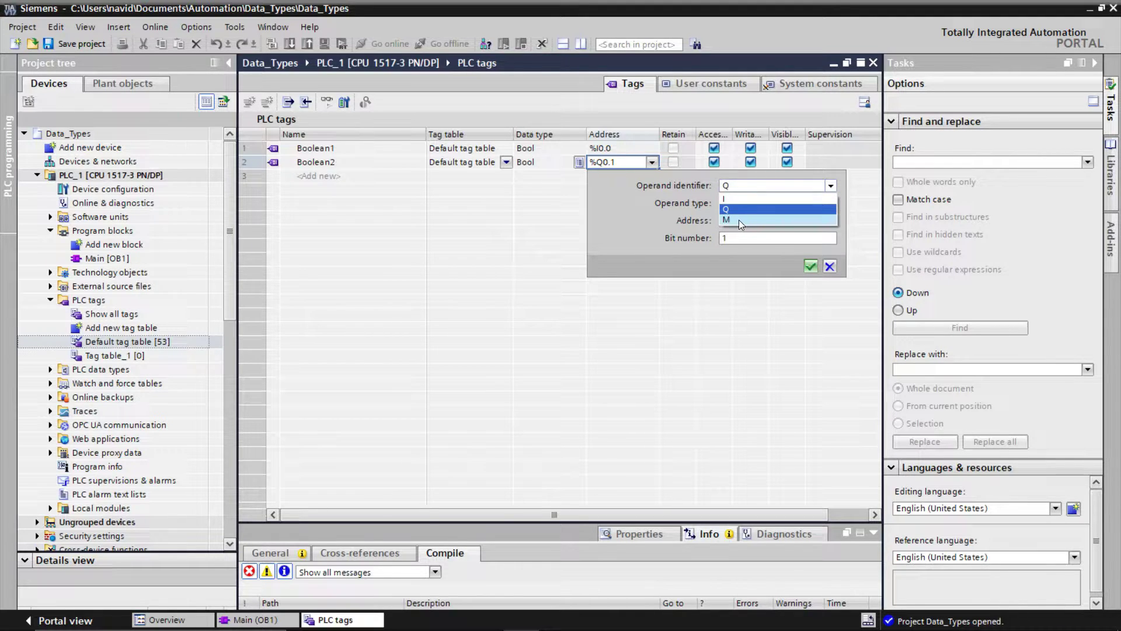
pyautogui.press('Escape')
pyautogui.press('Escape')
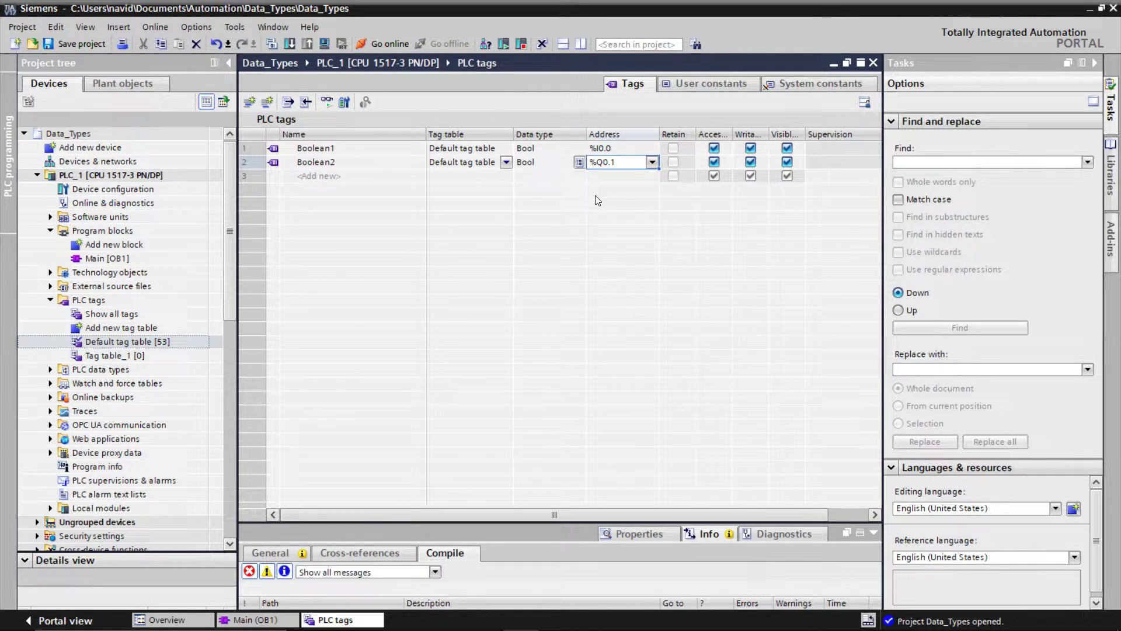
# Assign Boolean2 (%Q0.1) to the Network 1 coil and save the Data_Types project
pyautogui.click(269, 620)
pyautogui.click(629, 257)
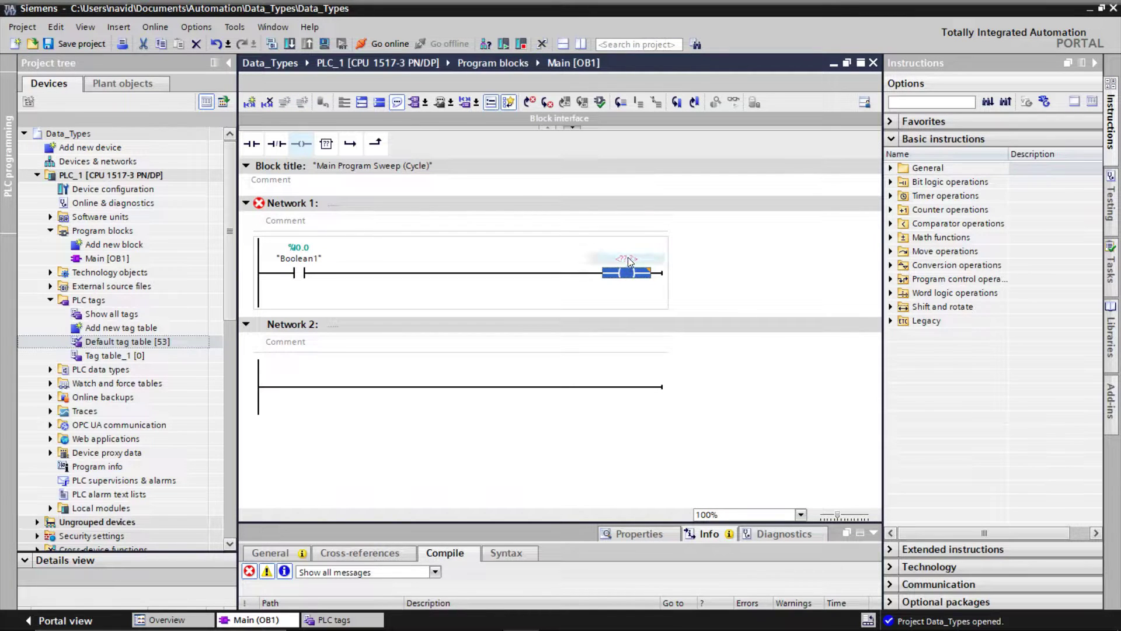
pyautogui.write('boo')
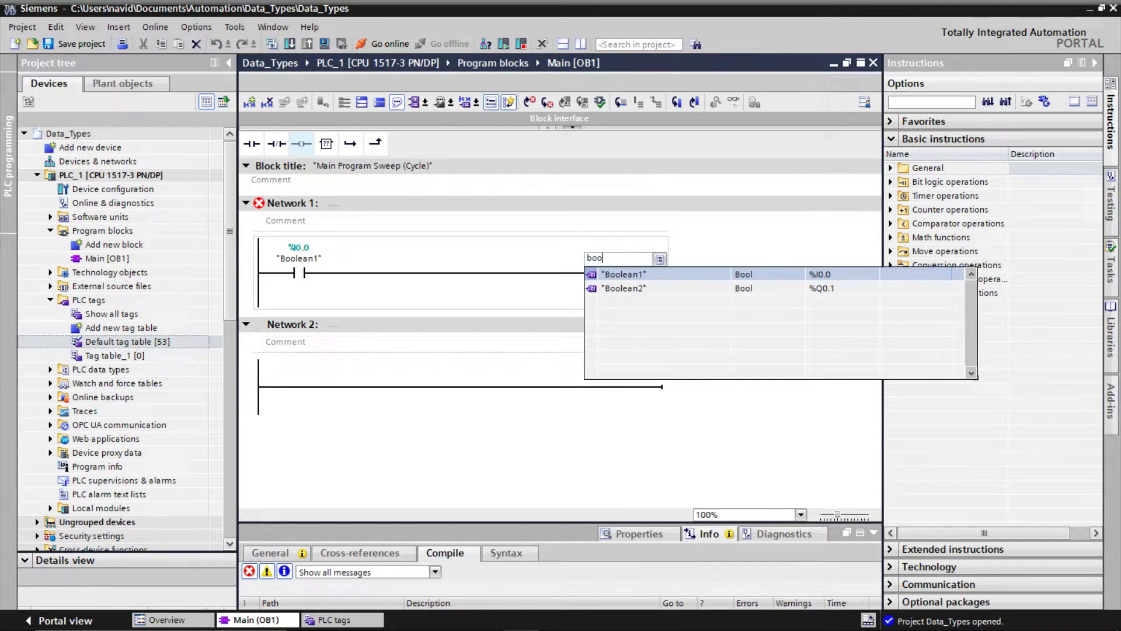
pyautogui.click(624, 288)
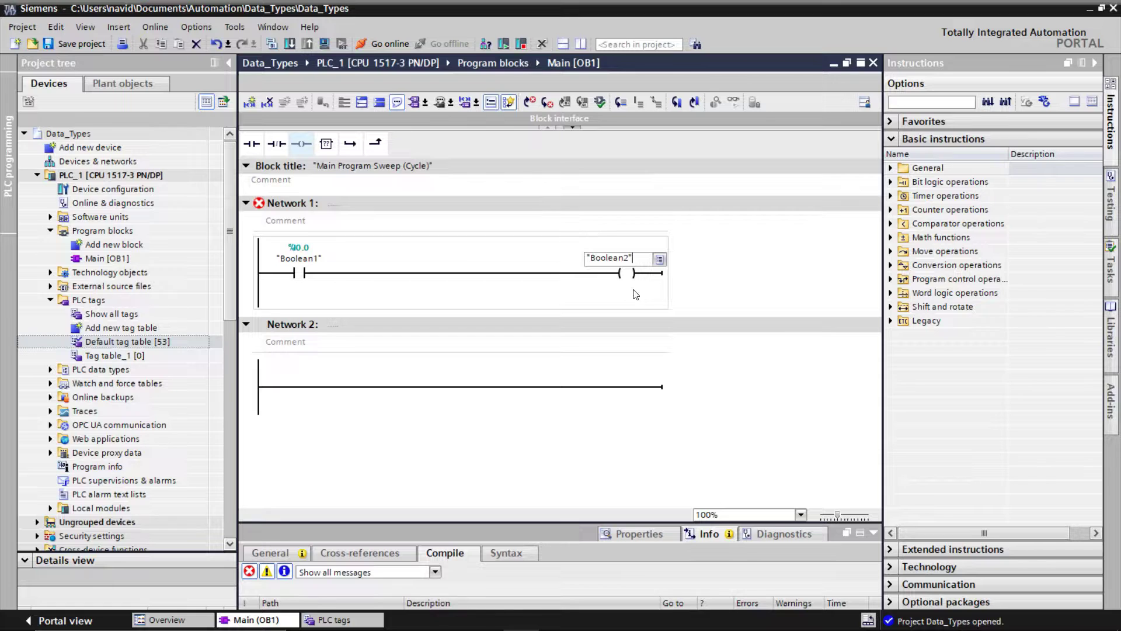
pyautogui.press('Return')
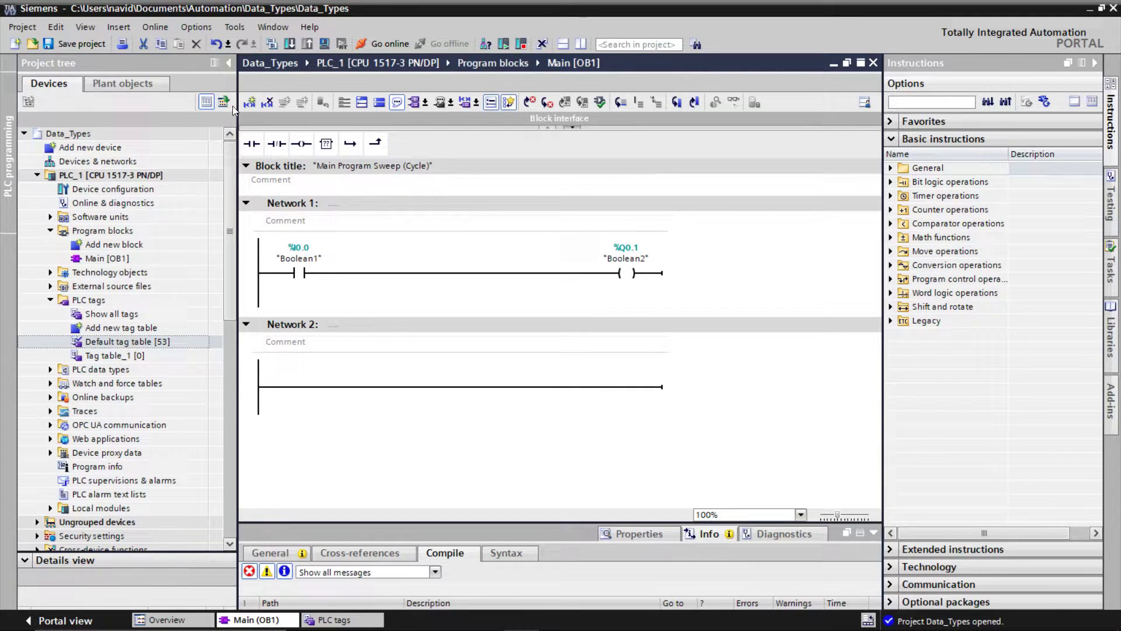
pyautogui.click(80, 47)
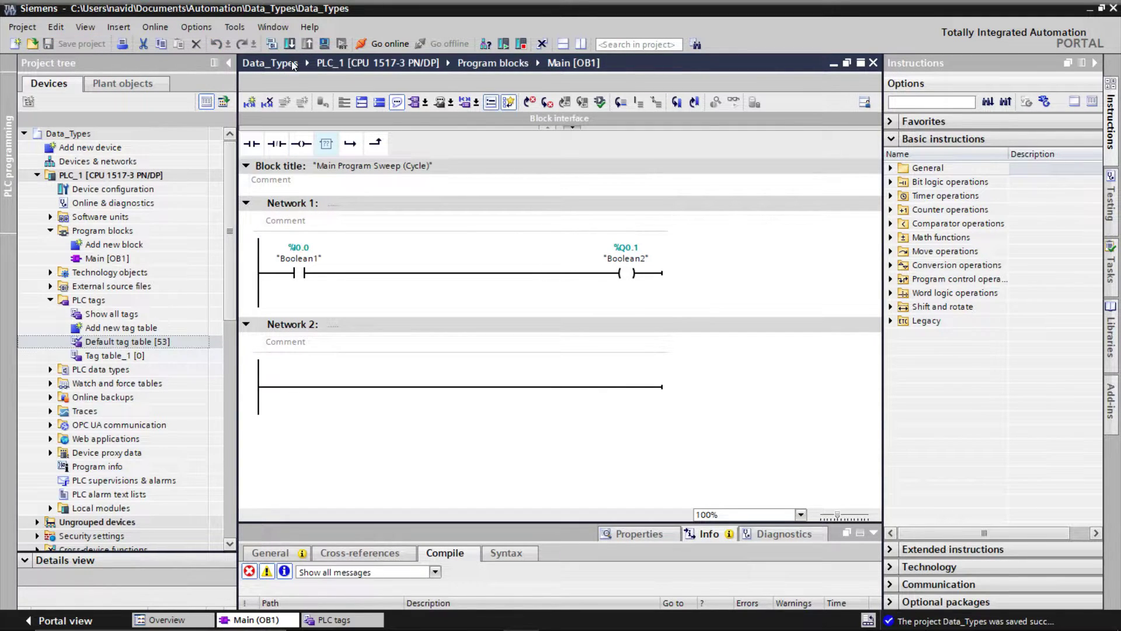
# Enable simulation support, find the simulated PLC, and download the program, trusting the device
pyautogui.click(324, 45)
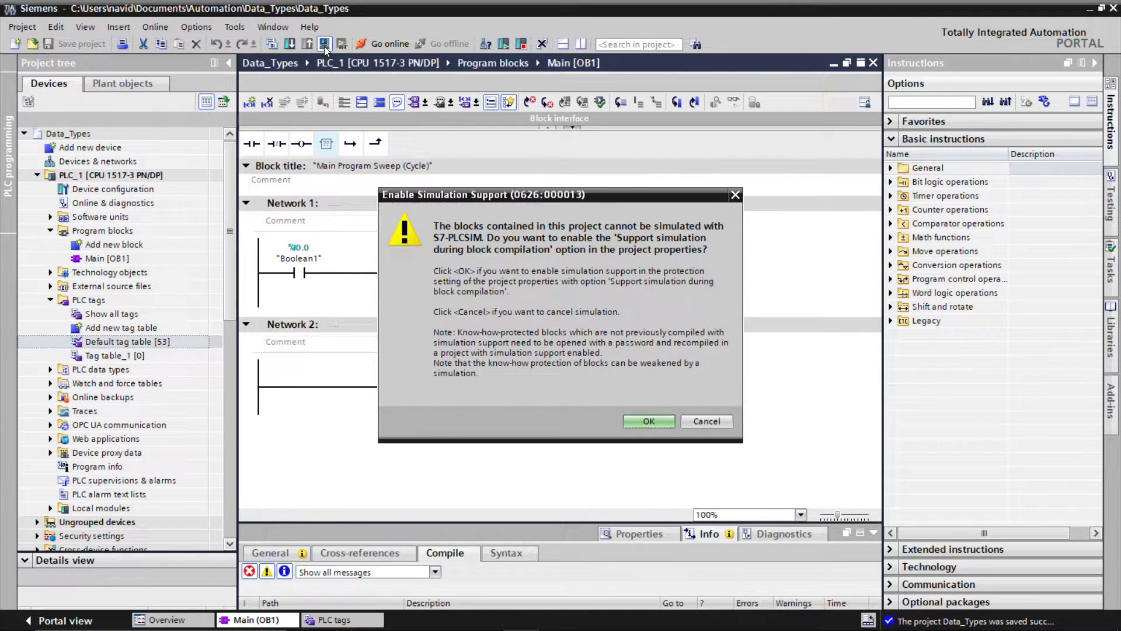
pyautogui.click(665, 420)
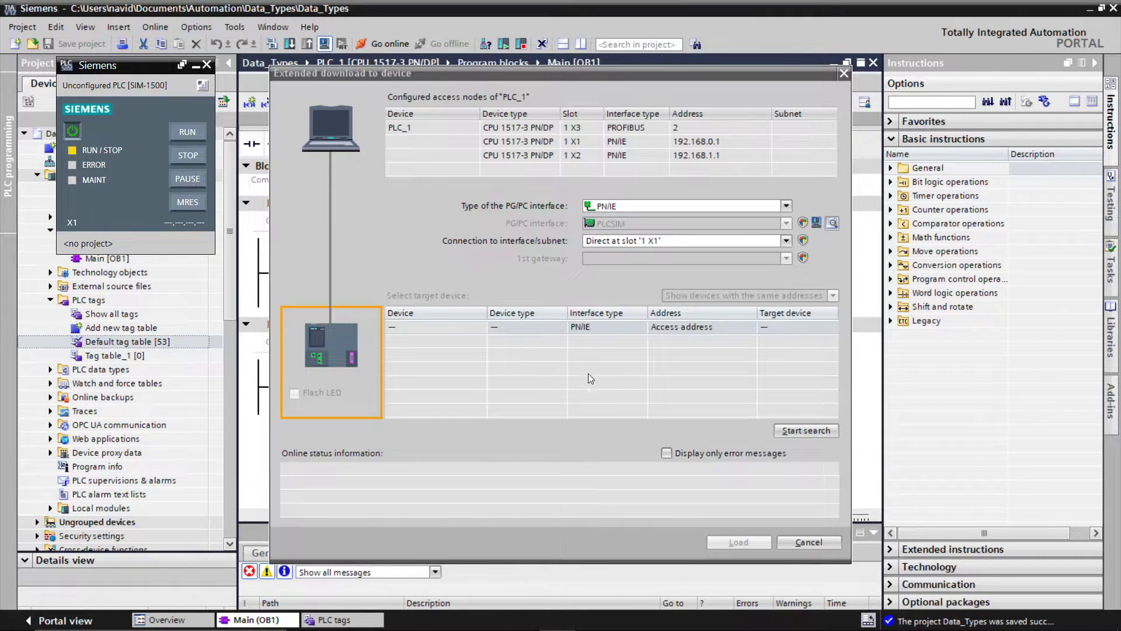
pyautogui.click(810, 429)
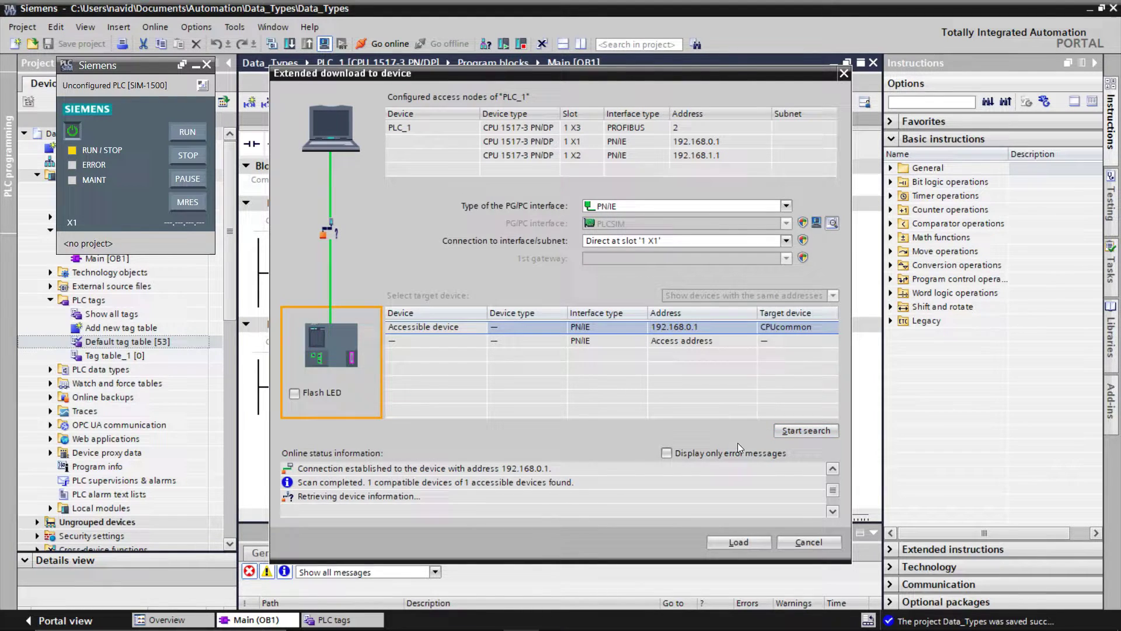
pyautogui.click(739, 543)
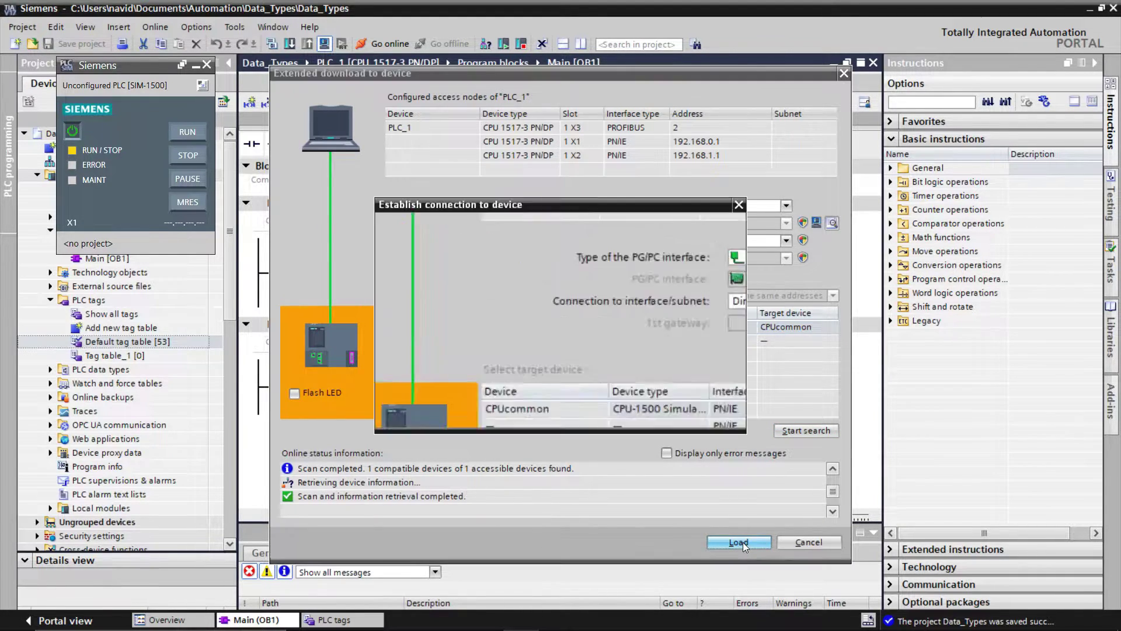
pyautogui.click(588, 411)
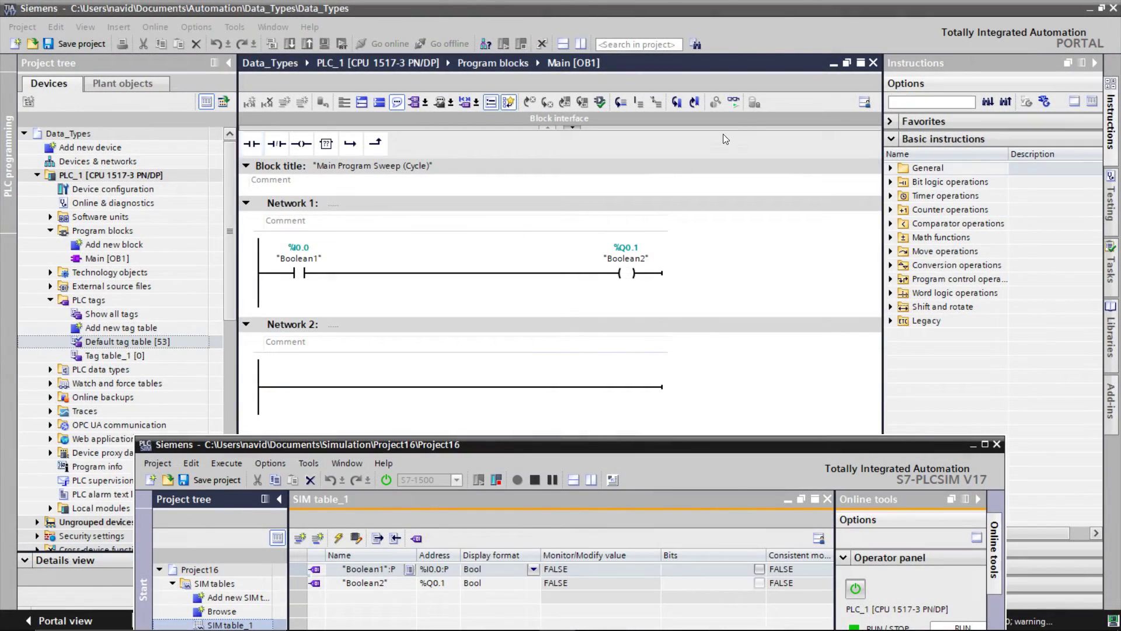
# Monitor the program and all PLC tags, setting Boolean1 TRUE in PLCSIM's SIM table_1
pyautogui.click(734, 103)
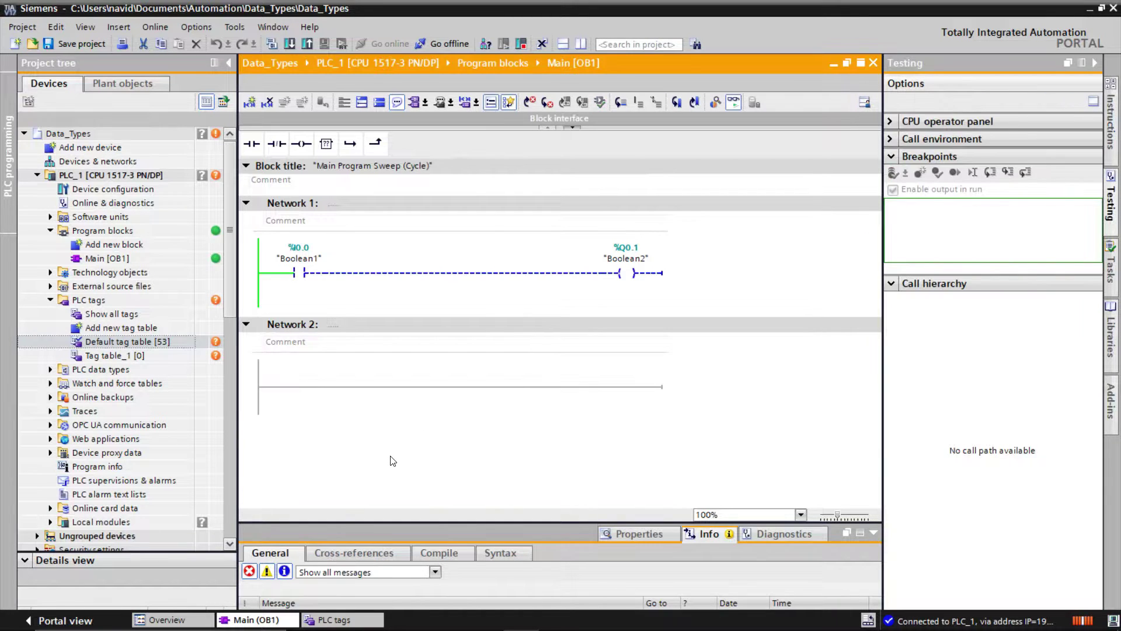
pyautogui.click(332, 619)
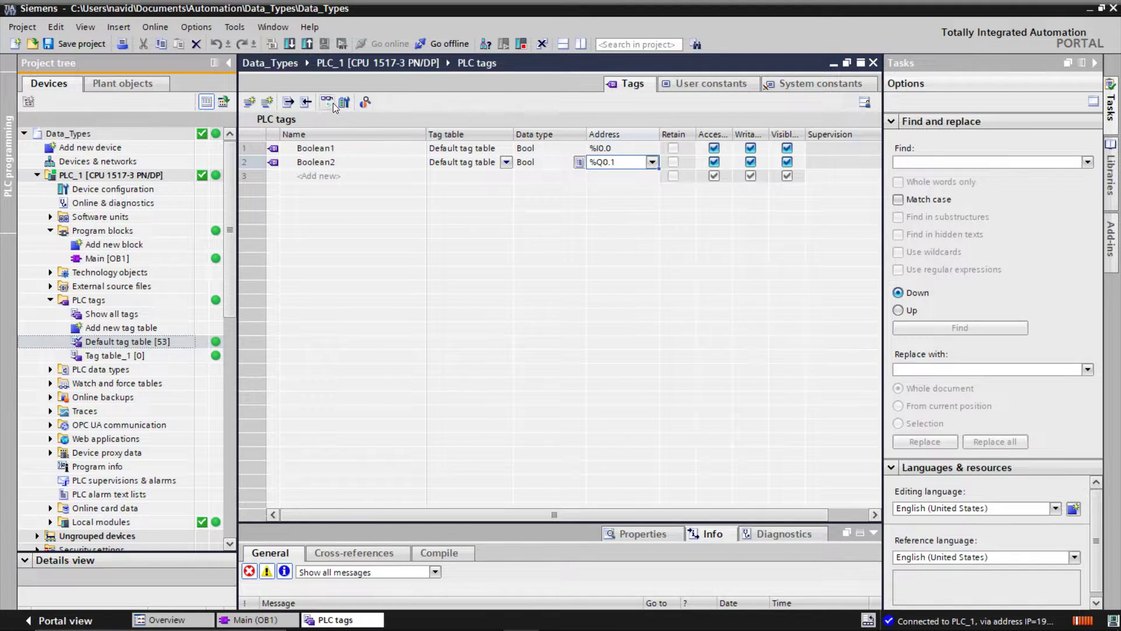
pyautogui.click(331, 103)
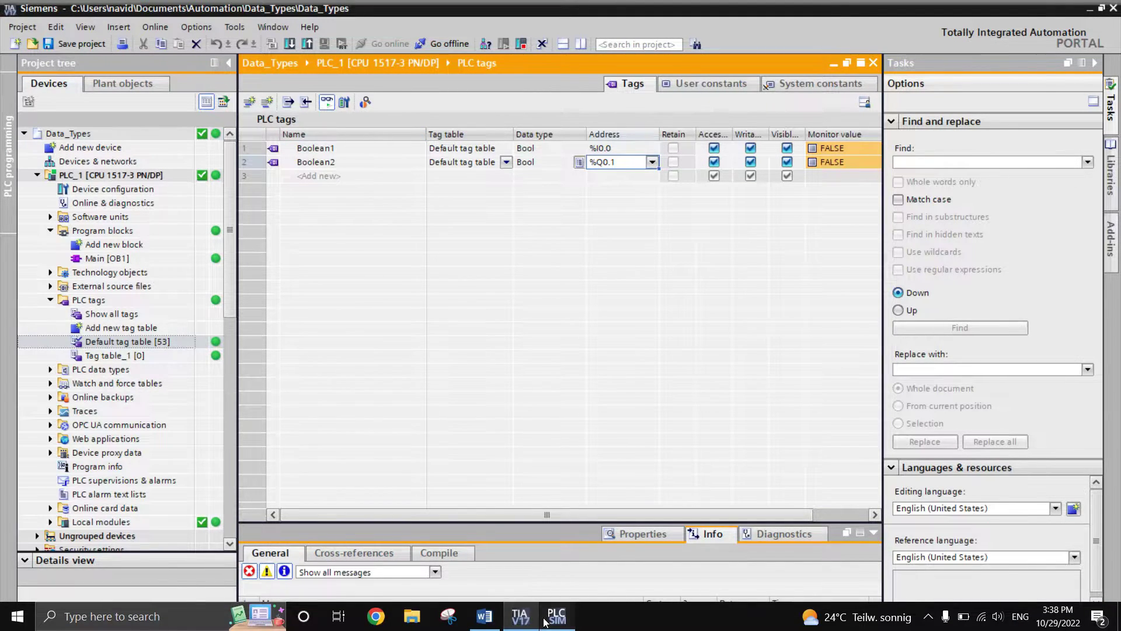
pyautogui.click(557, 616)
pyautogui.click(762, 576)
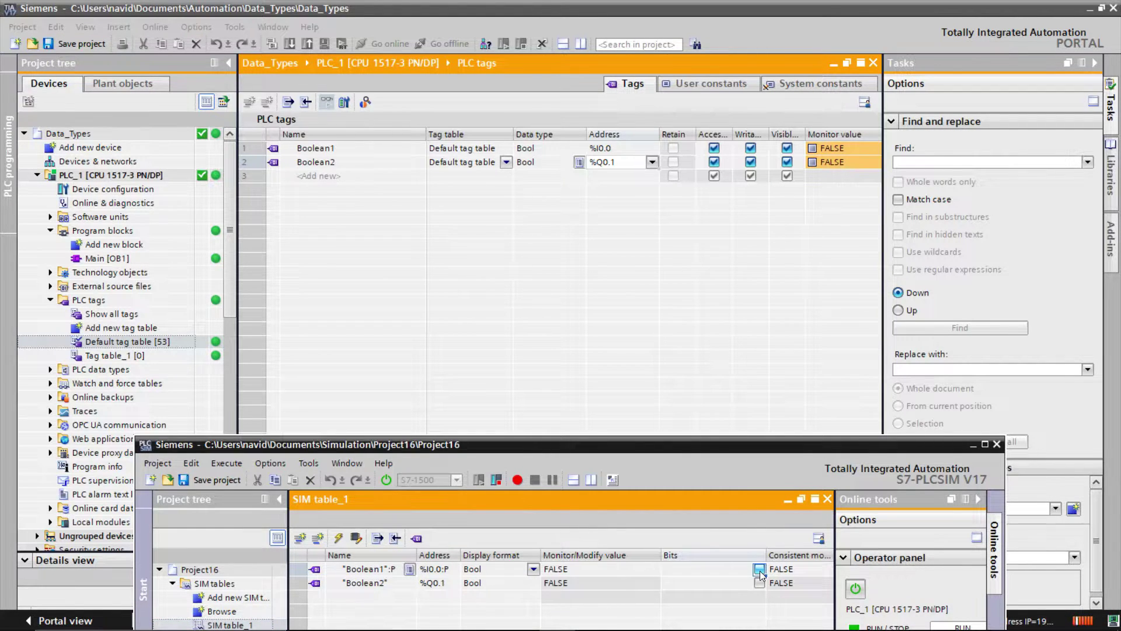
pyautogui.click(760, 574)
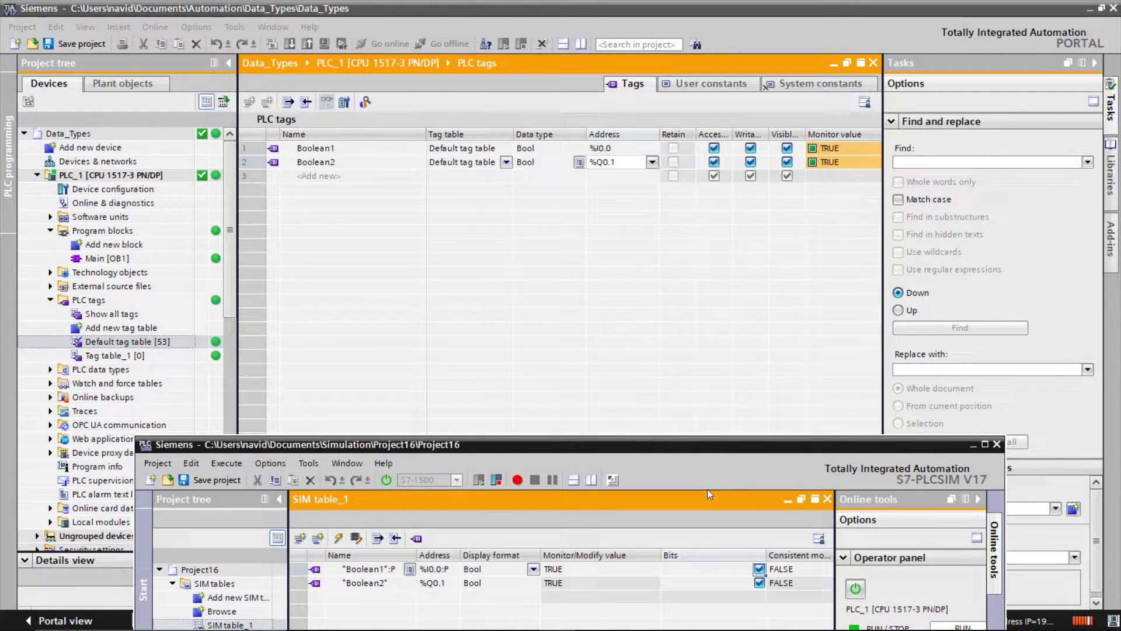
pyautogui.hotkey('alt', 'Tab')
pyautogui.click(255, 619)
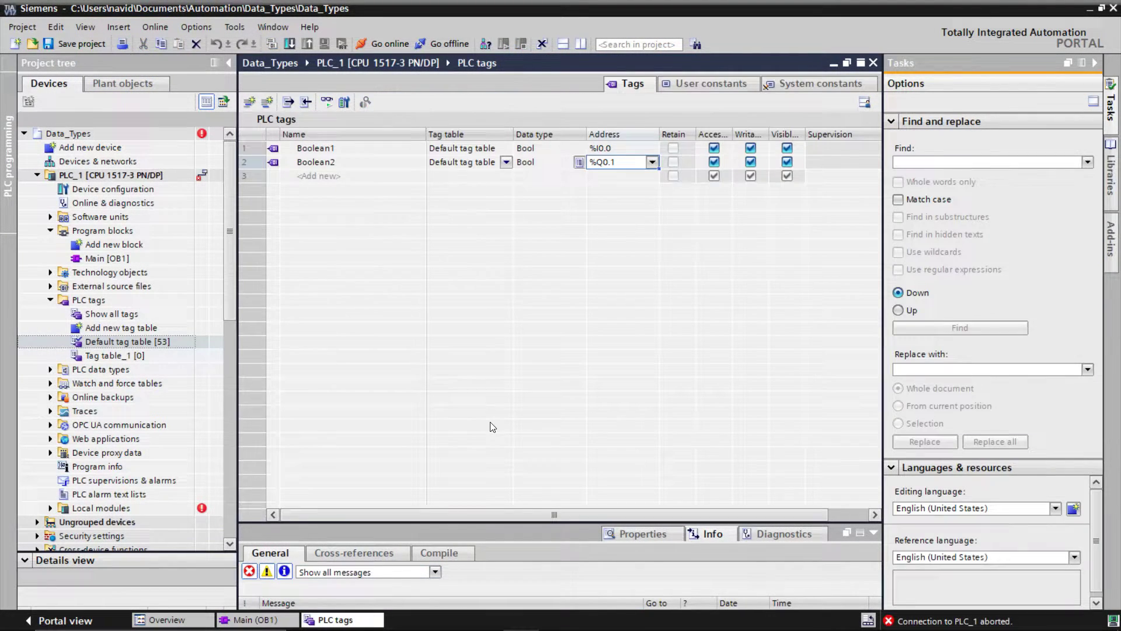
# Add a tag named Byte with data type Byte at memory address %MB0
pyautogui.click(337, 177)
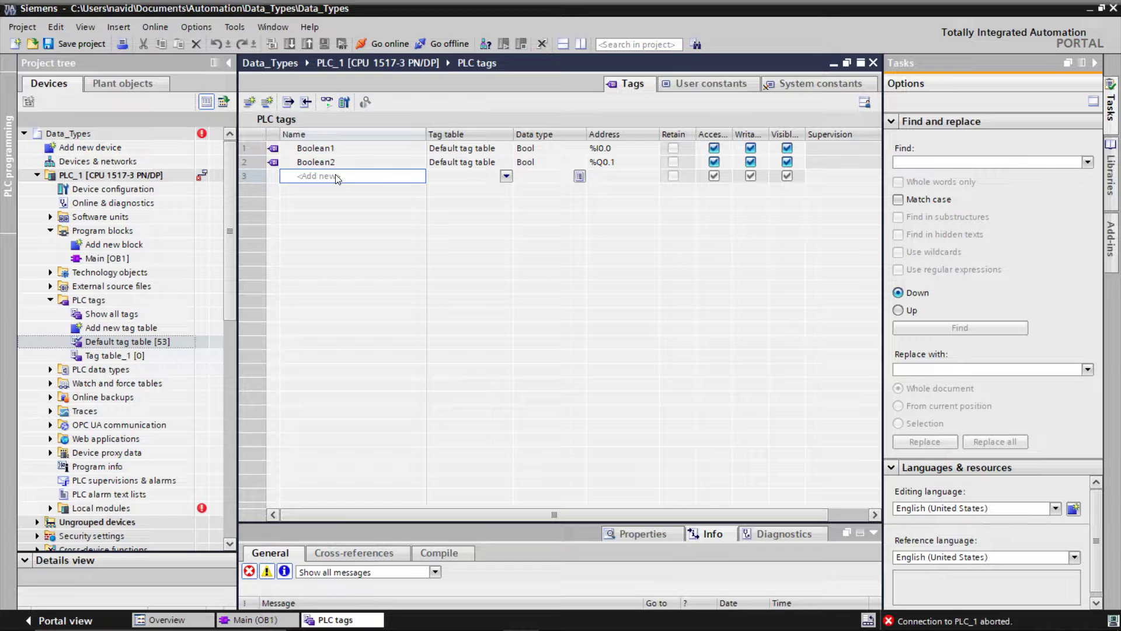
pyautogui.write('Byte')
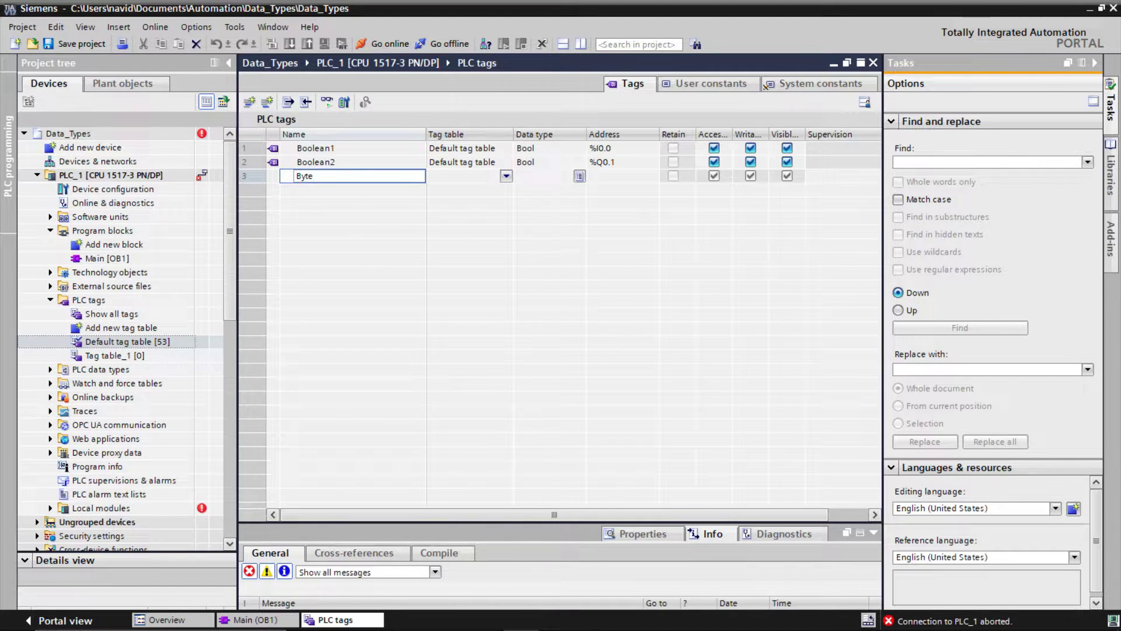
pyautogui.press('Tab')
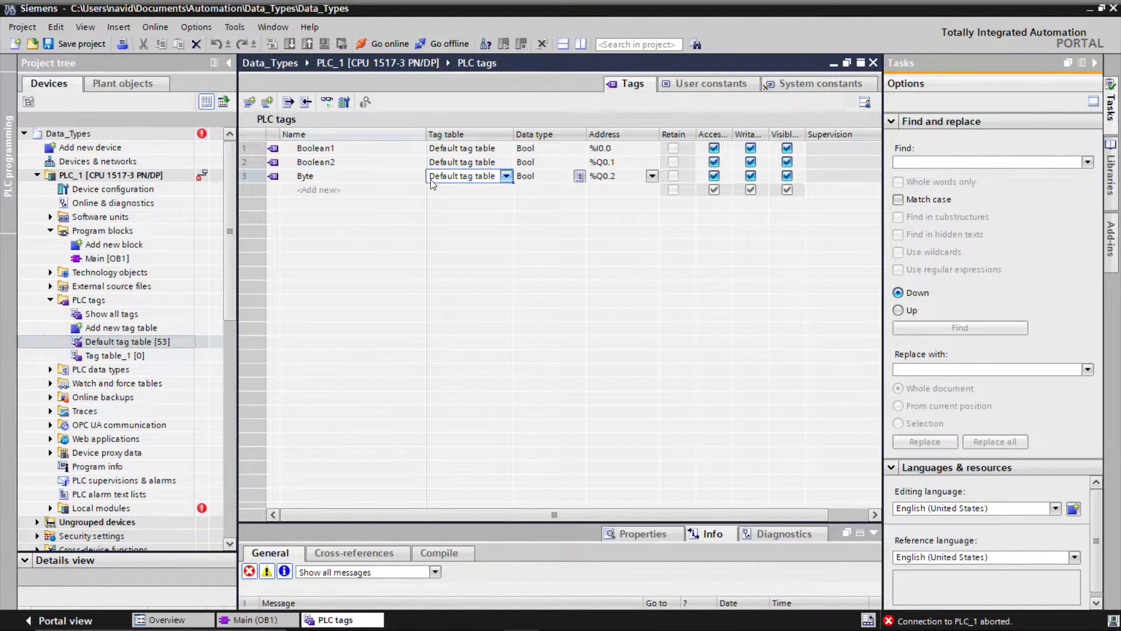
pyautogui.click(571, 176)
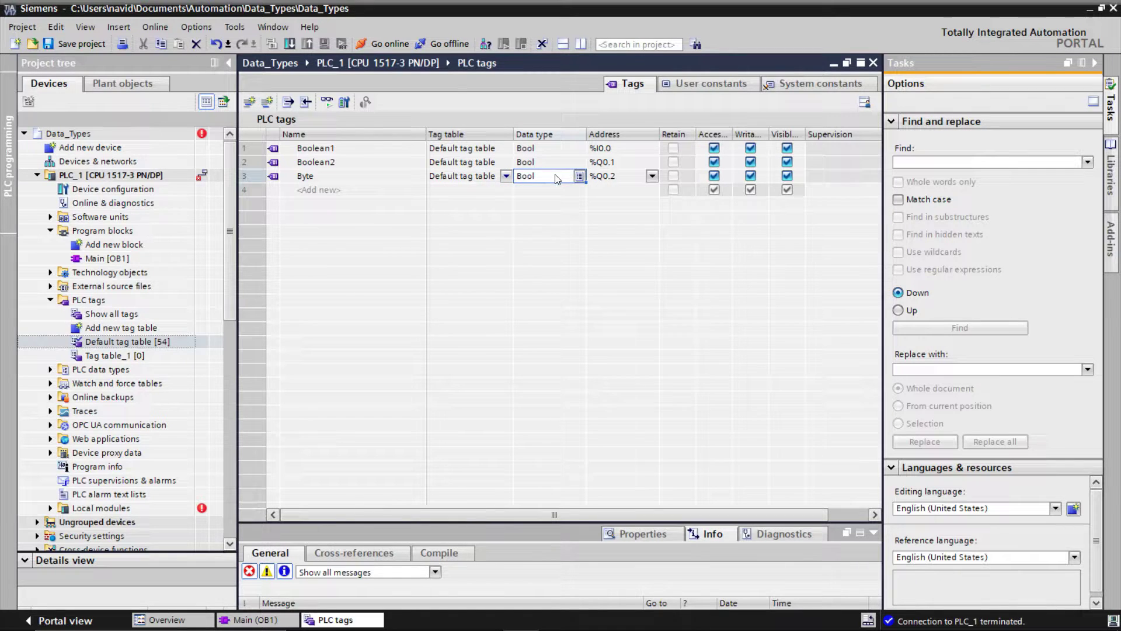
pyautogui.write('byt')
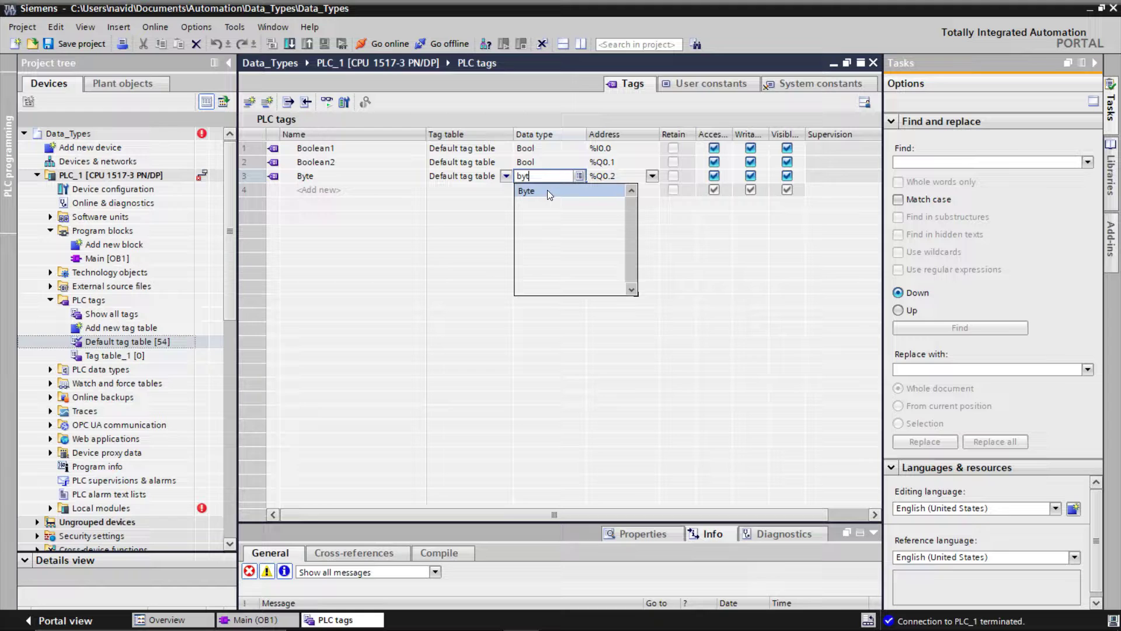
pyautogui.click(548, 190)
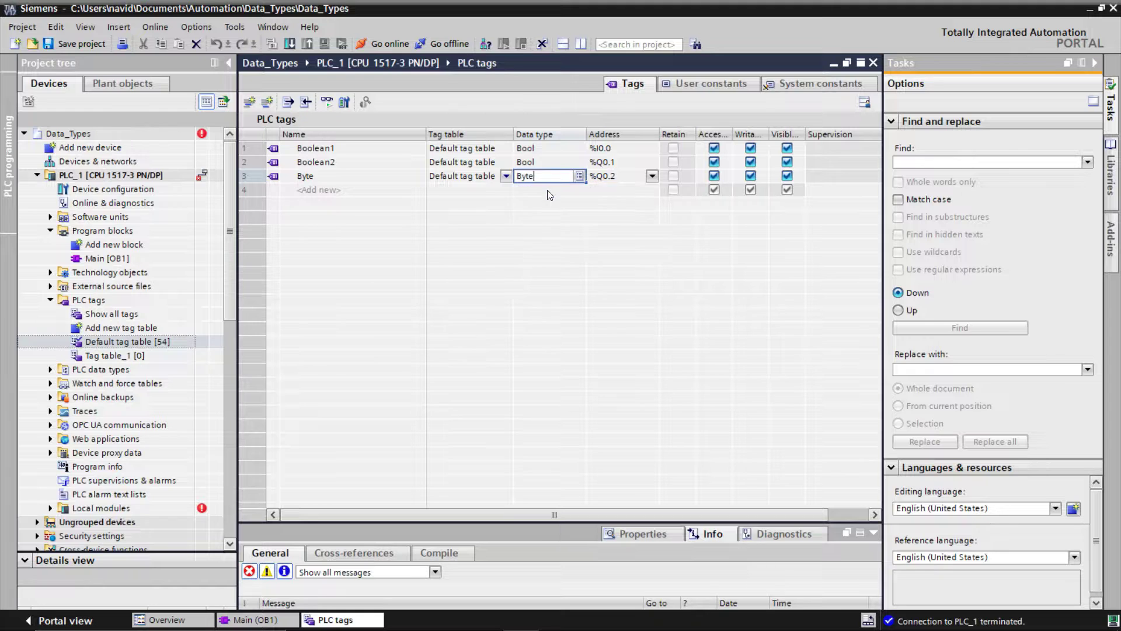
pyautogui.click(653, 177)
pyautogui.click(831, 201)
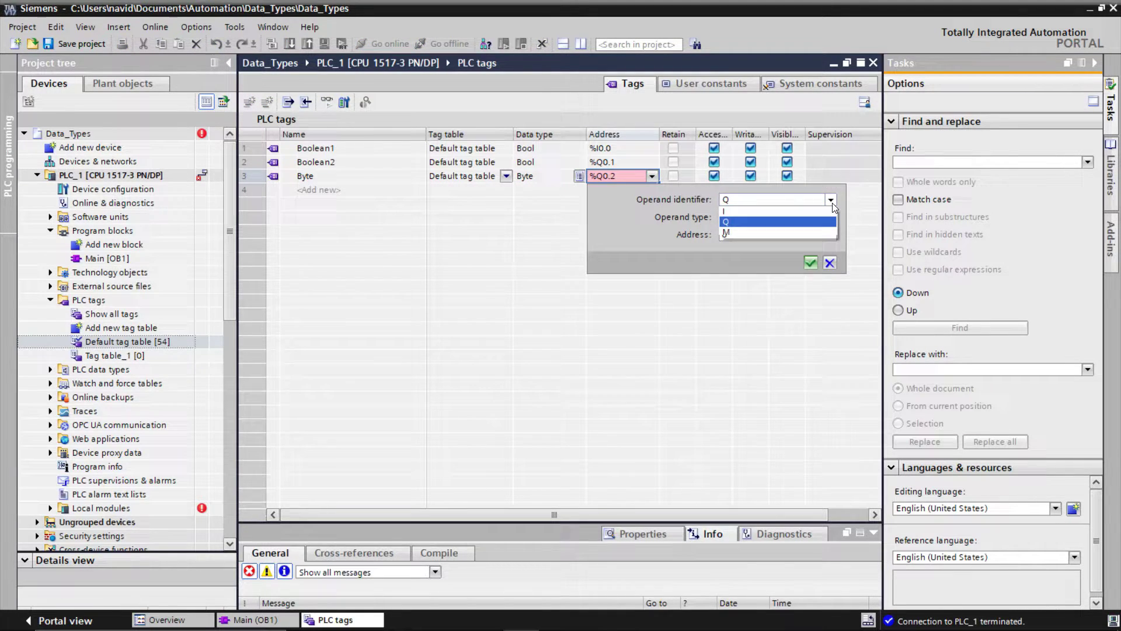
pyautogui.click(792, 233)
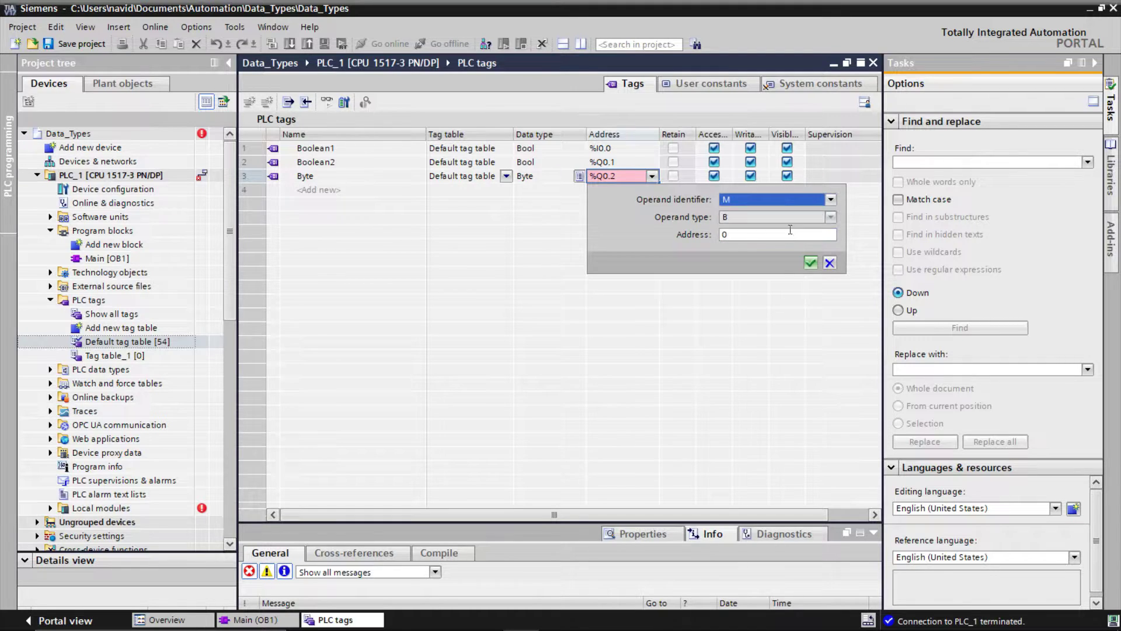
pyautogui.click(809, 264)
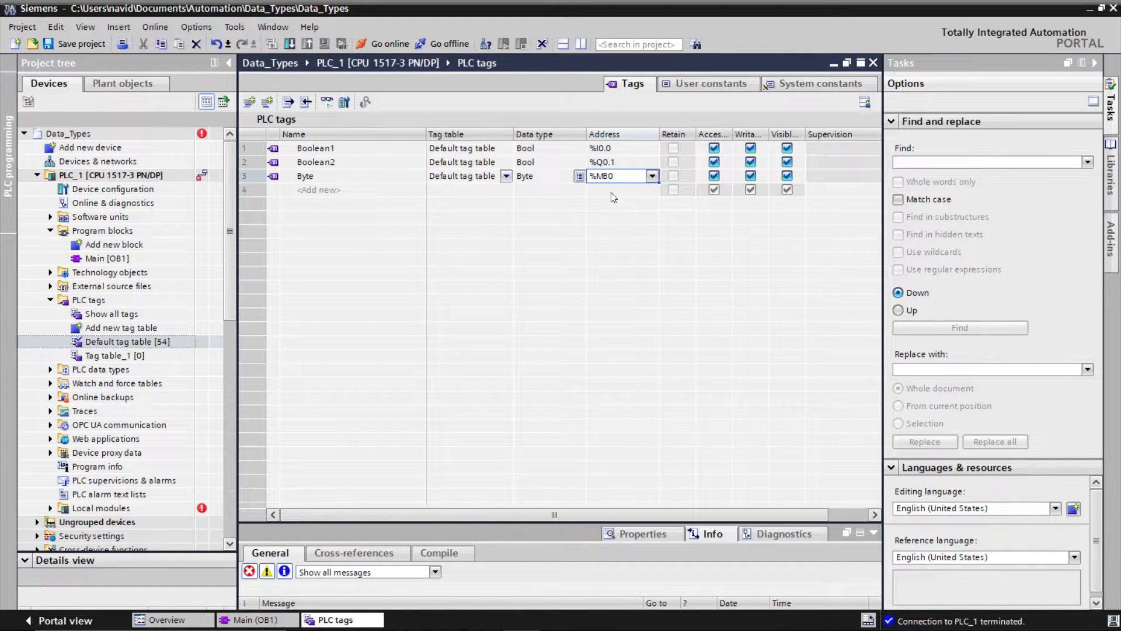
# Place an AND word-logic box on Network 2 of Main [OB1] with "Byte" on IN1
pyautogui.click(279, 620)
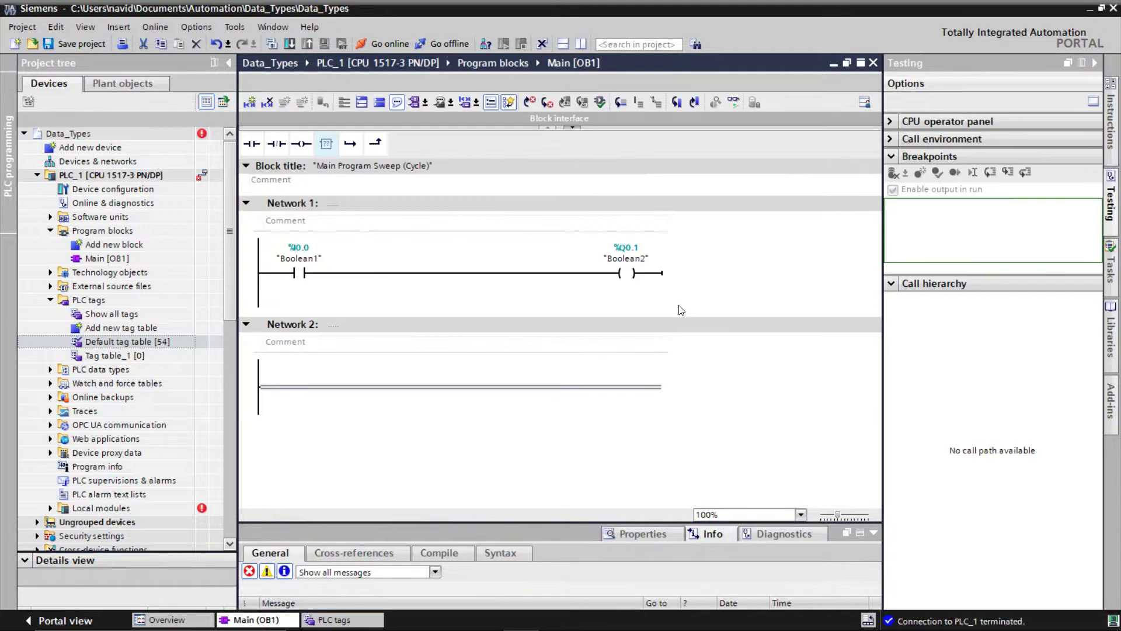
pyautogui.click(1110, 131)
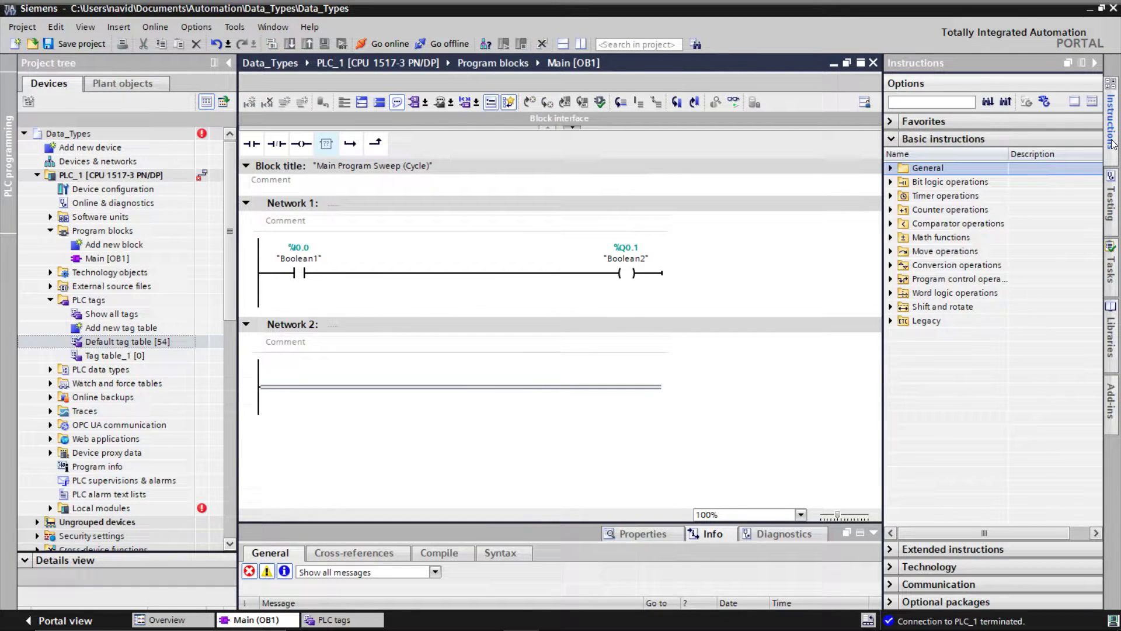
pyautogui.click(891, 294)
pyautogui.moveTo(925, 307); pyautogui.dragTo(462, 390)
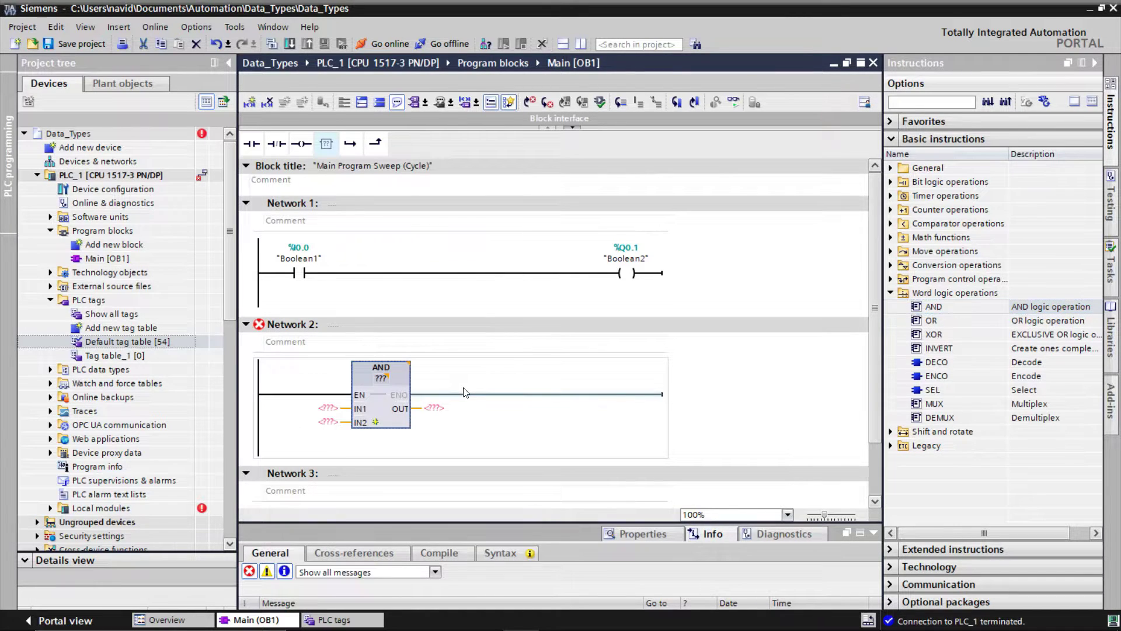
pyautogui.click(333, 412)
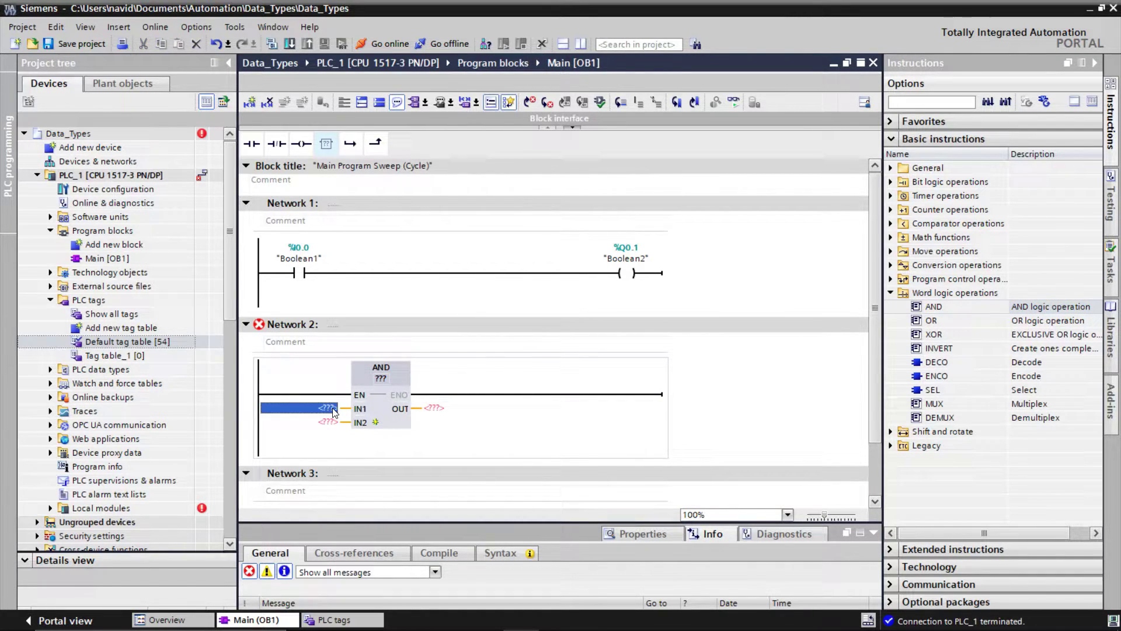
pyautogui.write('by')
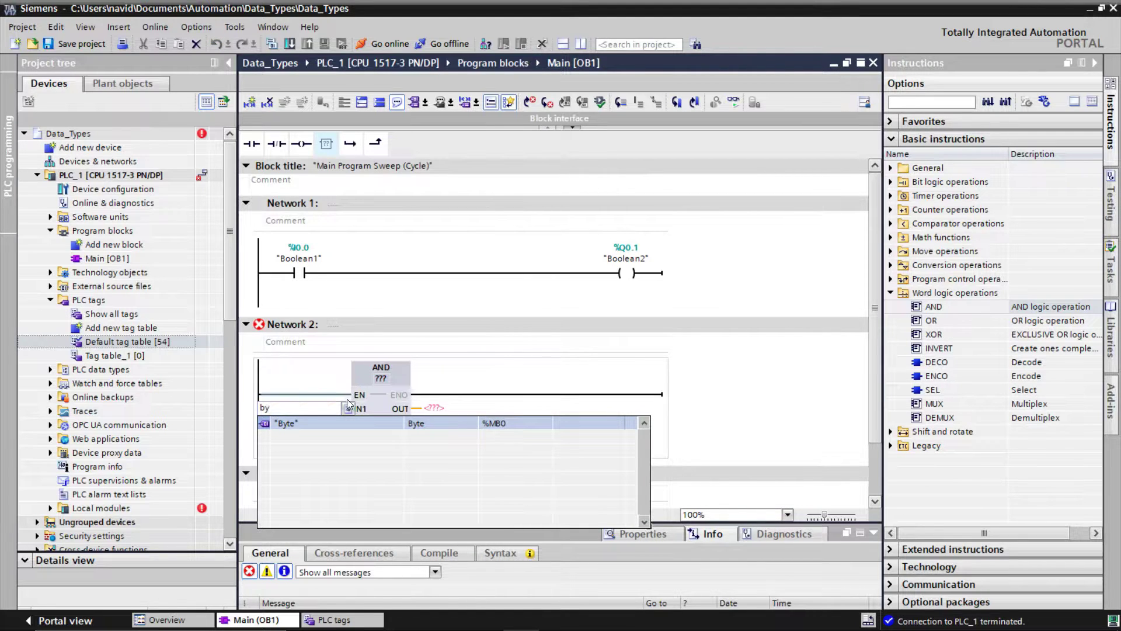
pyautogui.click(309, 423)
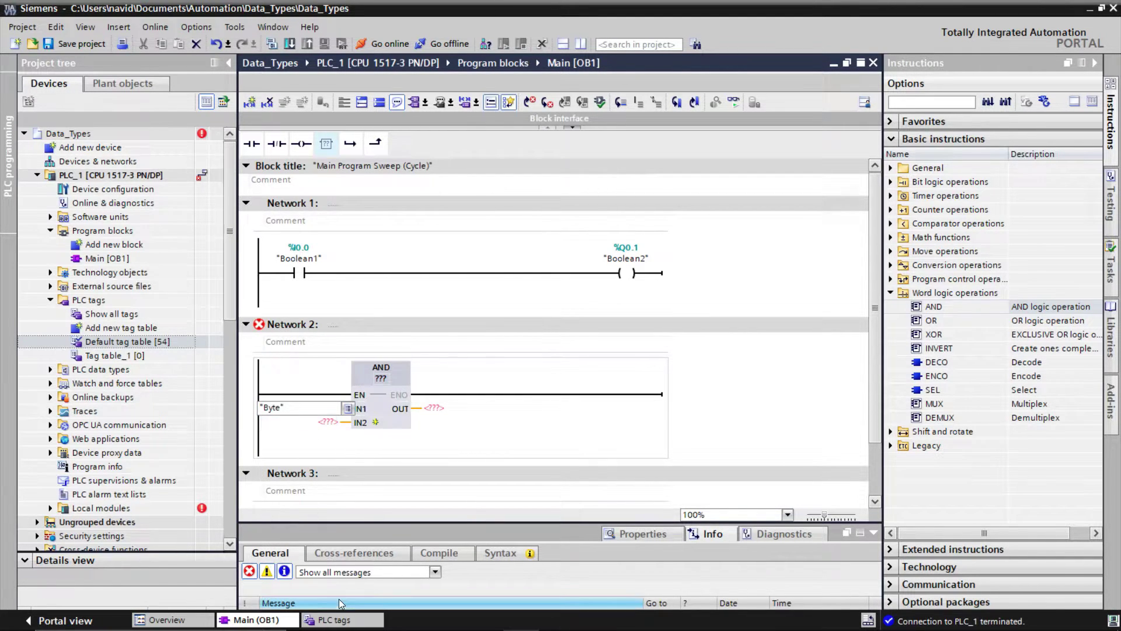
pyautogui.click(337, 622)
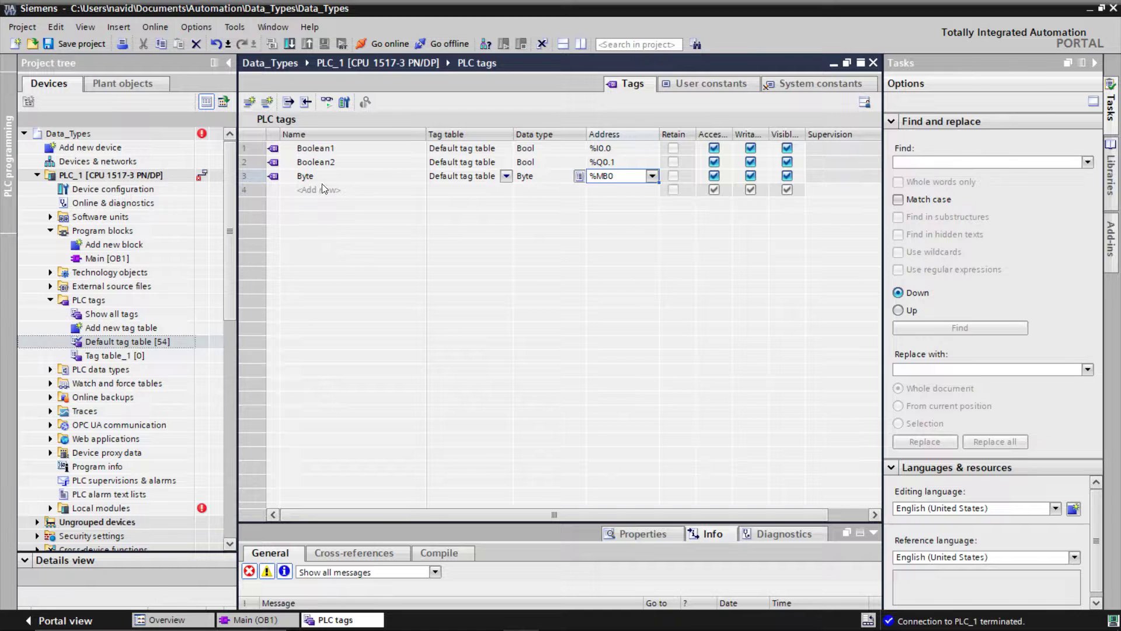
# Rename the Byte tag to Byte1 and add a Byte2 tag at %MB1
pyautogui.click(320, 180)
pyautogui.click(321, 178)
pyautogui.click(321, 176)
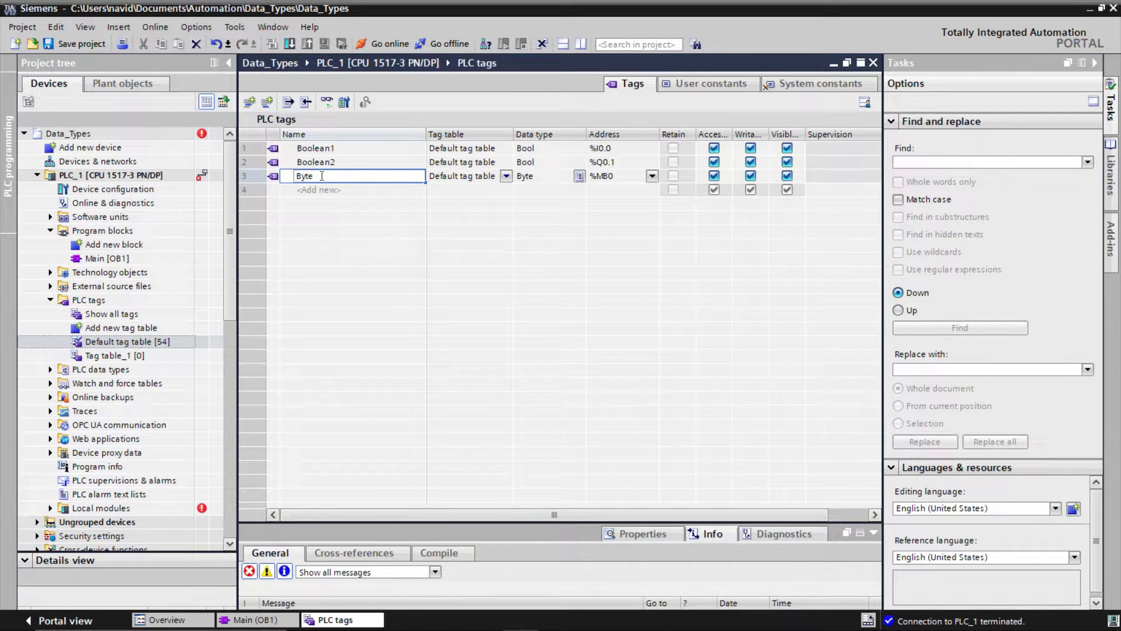
pyautogui.write('1')
pyautogui.click(365, 190)
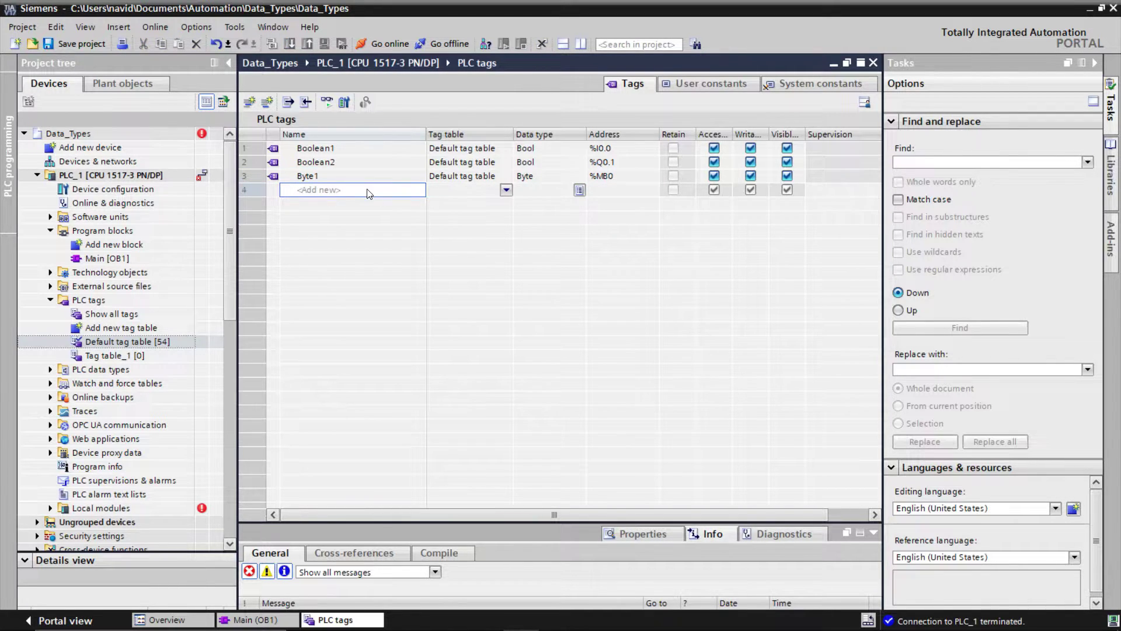
pyautogui.write('byt')
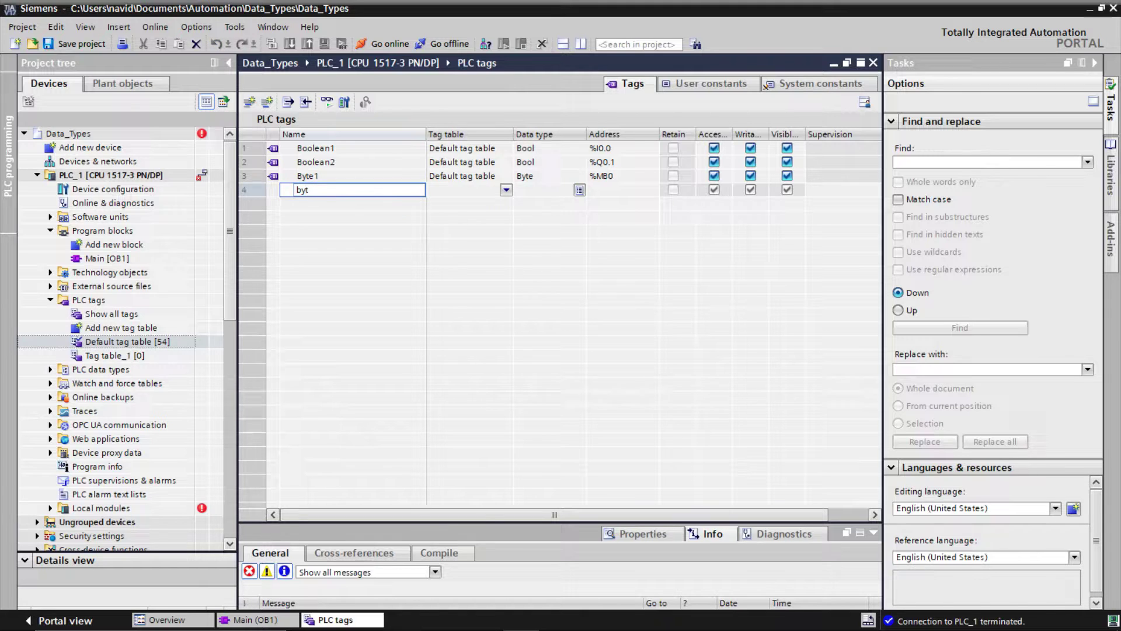
pyautogui.write('e')
pyautogui.press('BackSpace')
pyautogui.press('BackSpace')
pyautogui.press('BackSpace')
pyautogui.press('BackSpace')
pyautogui.write('Byte2')
# Add a Byte3 tag, accepting data type Byte and address %MB2
pyautogui.click(374, 203)
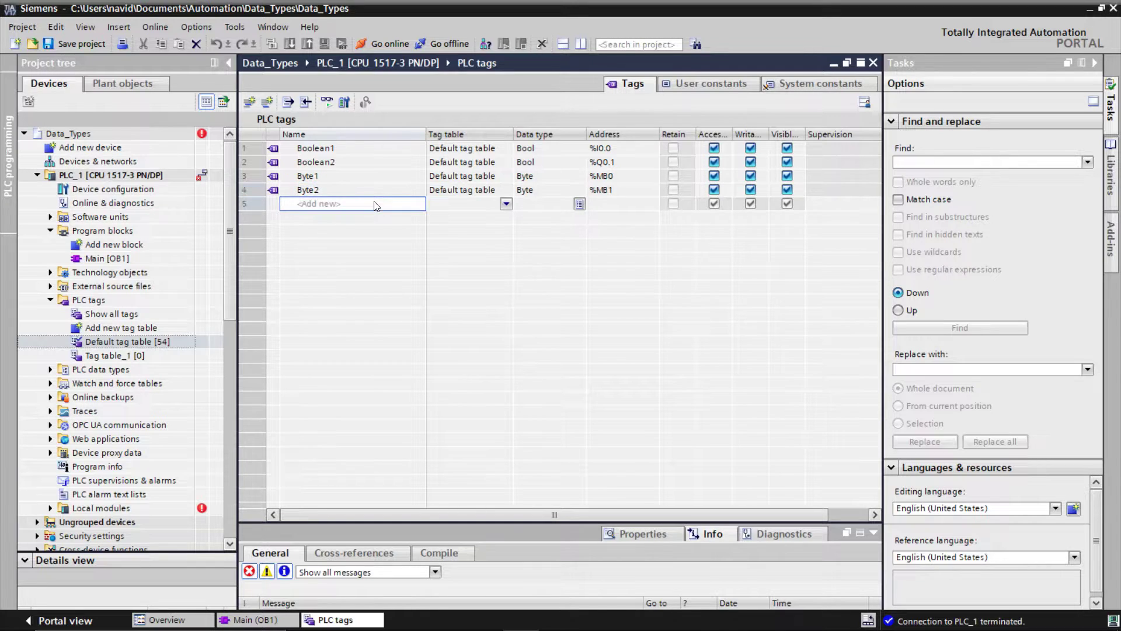
pyautogui.write('Byte3')
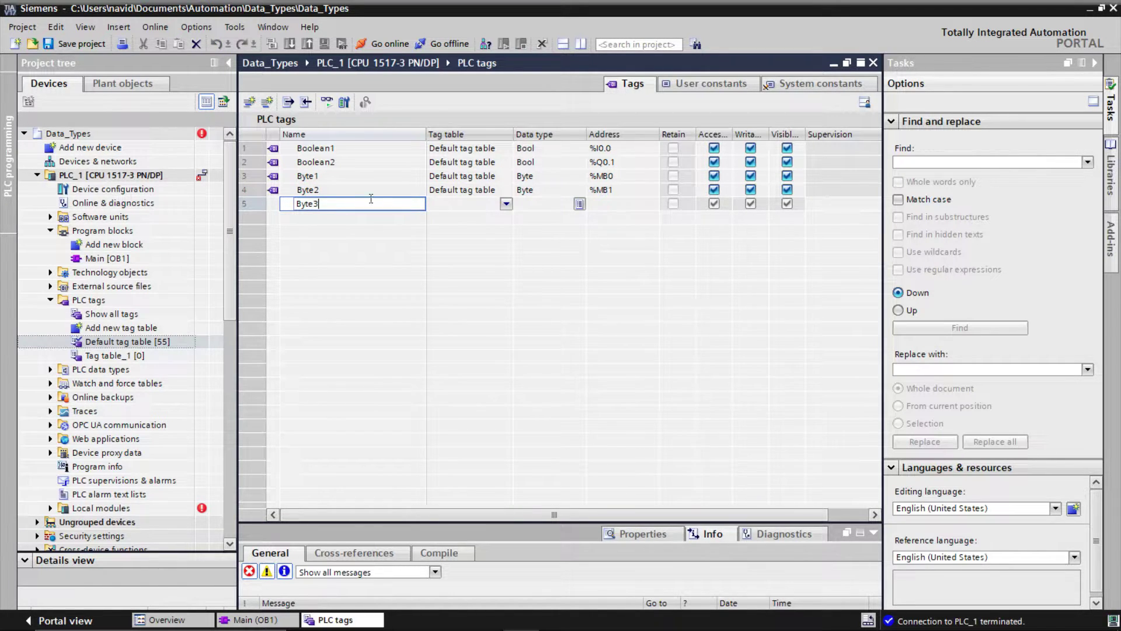
pyautogui.press('Return')
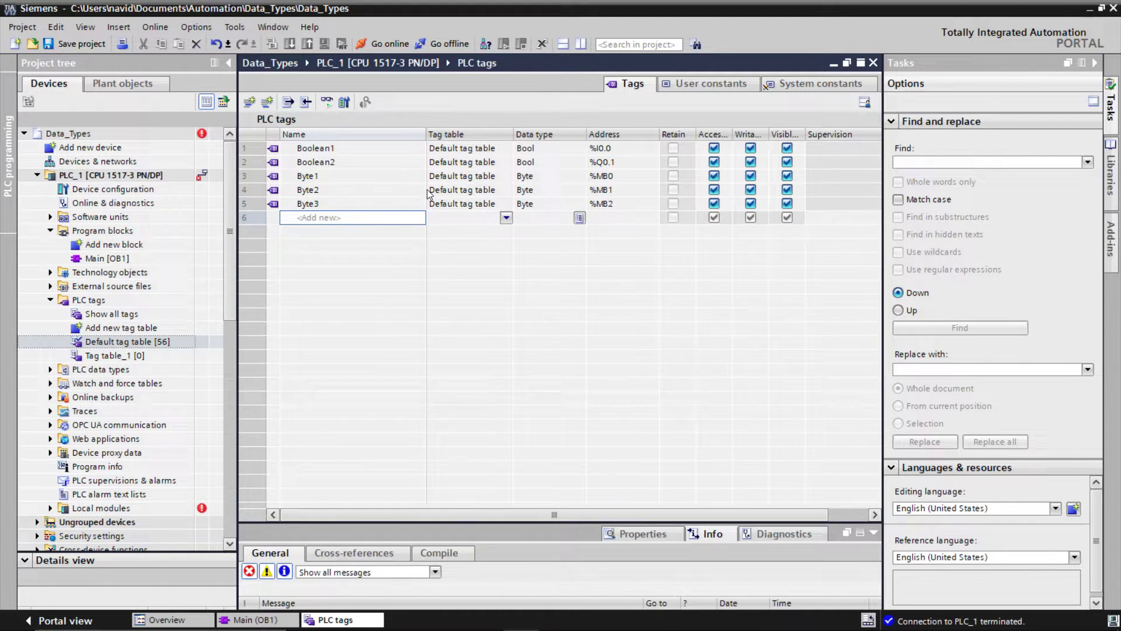
pyautogui.click(547, 193)
pyautogui.click(598, 204)
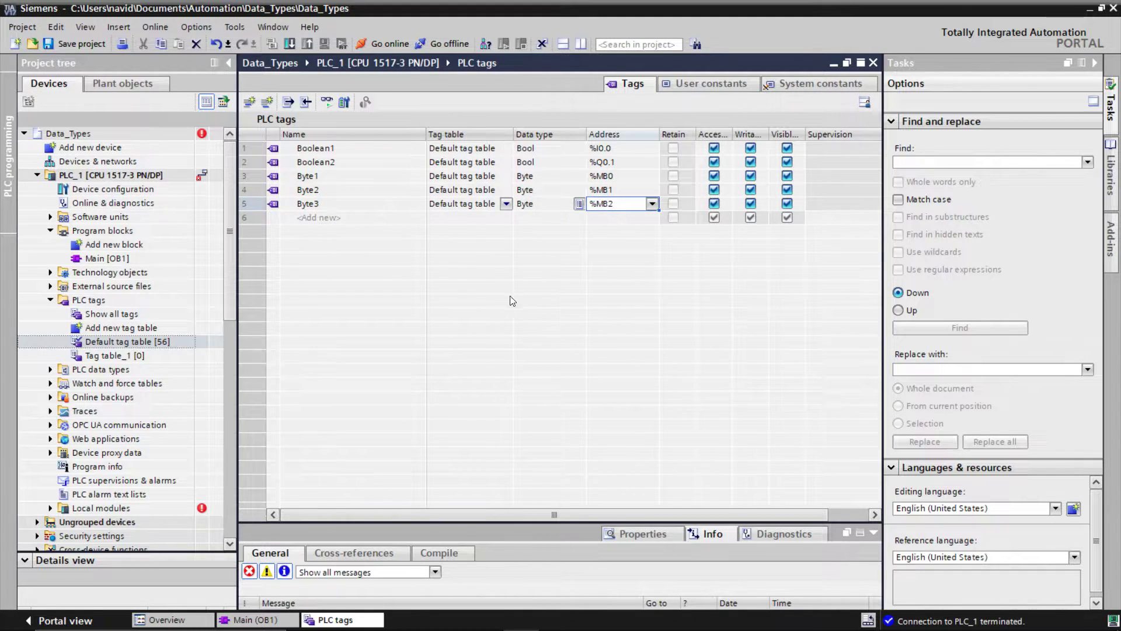
# Connect Byte2 to the Network 2 AND box's IN2 and Byte3 to its OUT
pyautogui.click(270, 622)
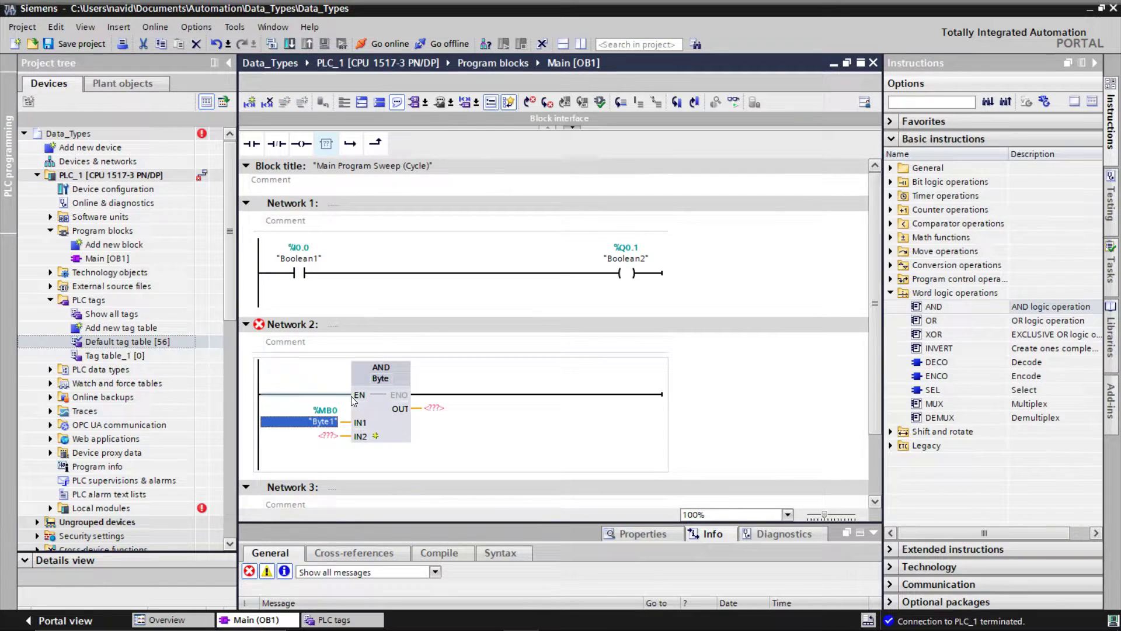
pyautogui.click(327, 435)
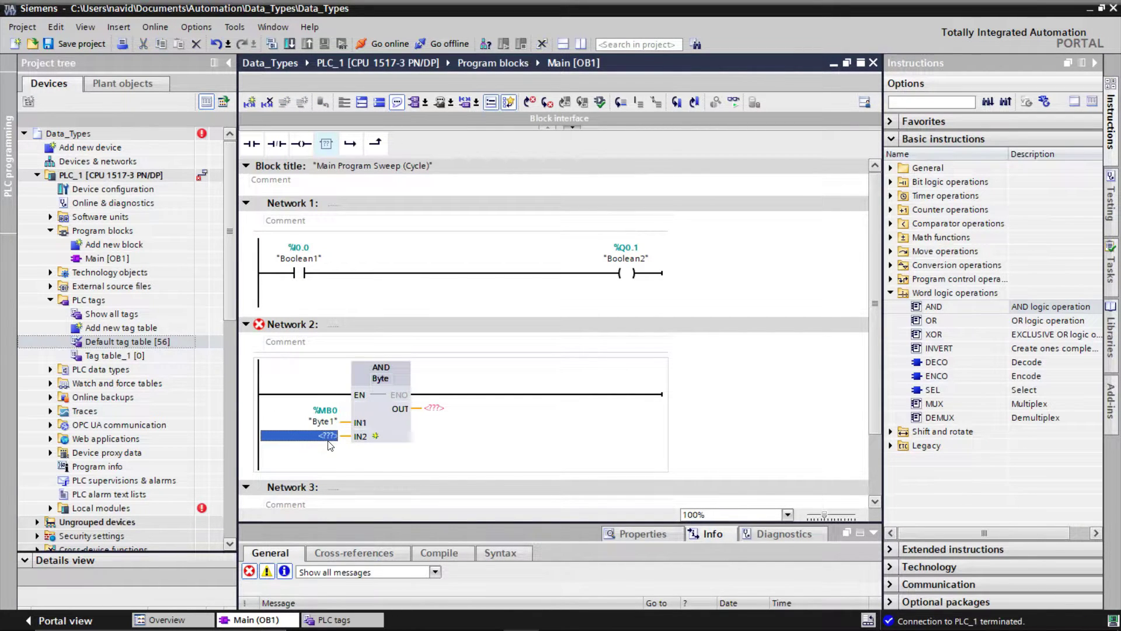
pyautogui.write('by')
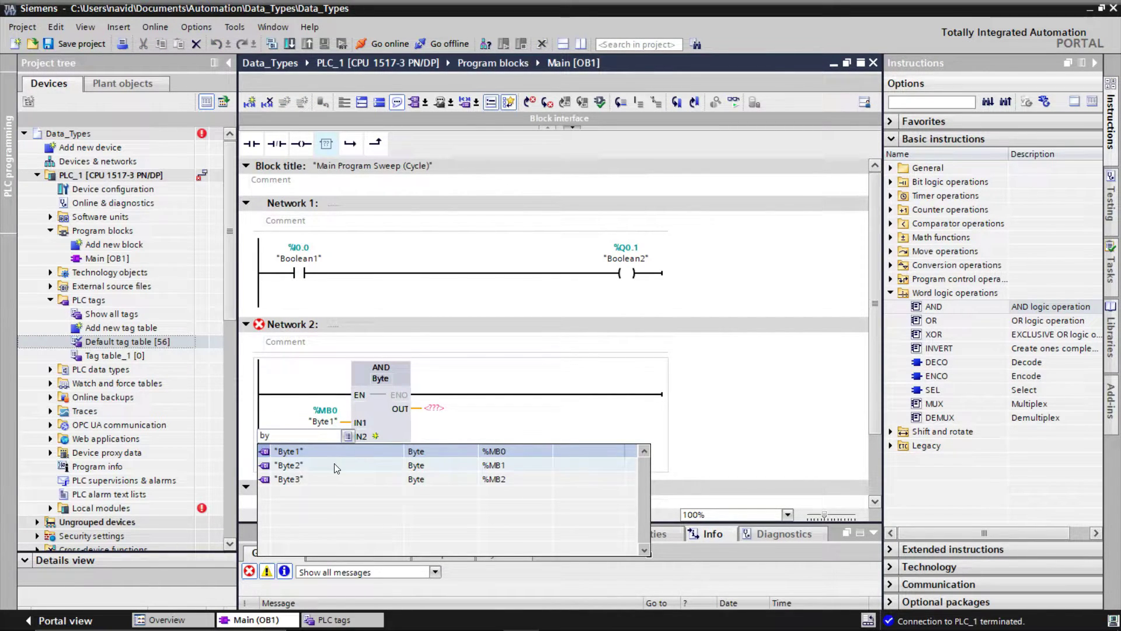
pyautogui.click(335, 465)
pyautogui.click(431, 411)
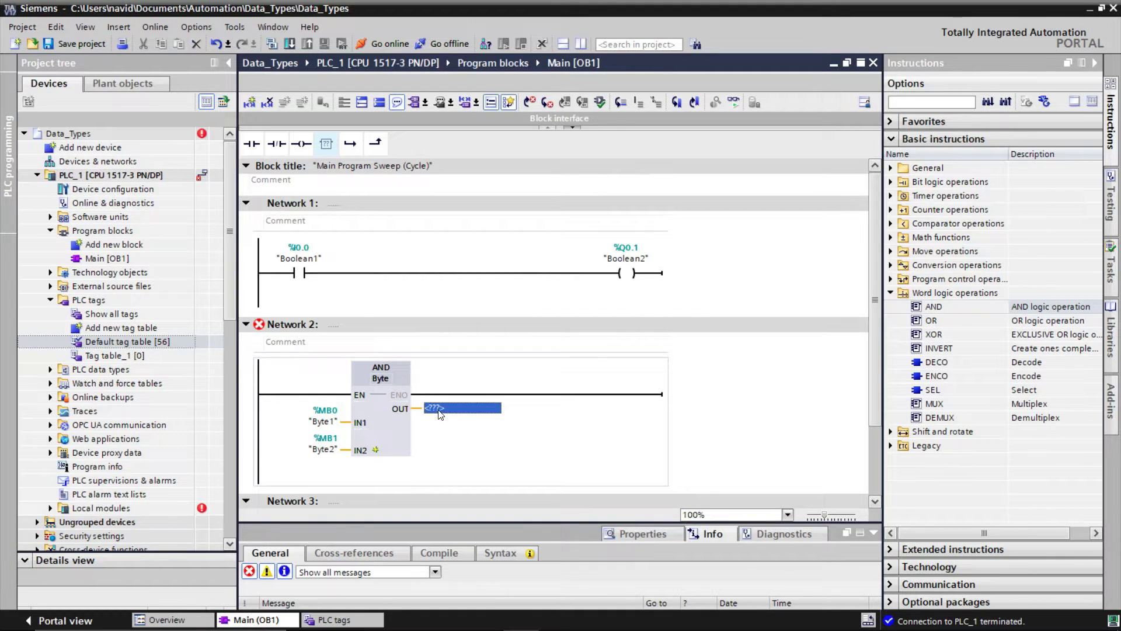
pyautogui.write('byt')
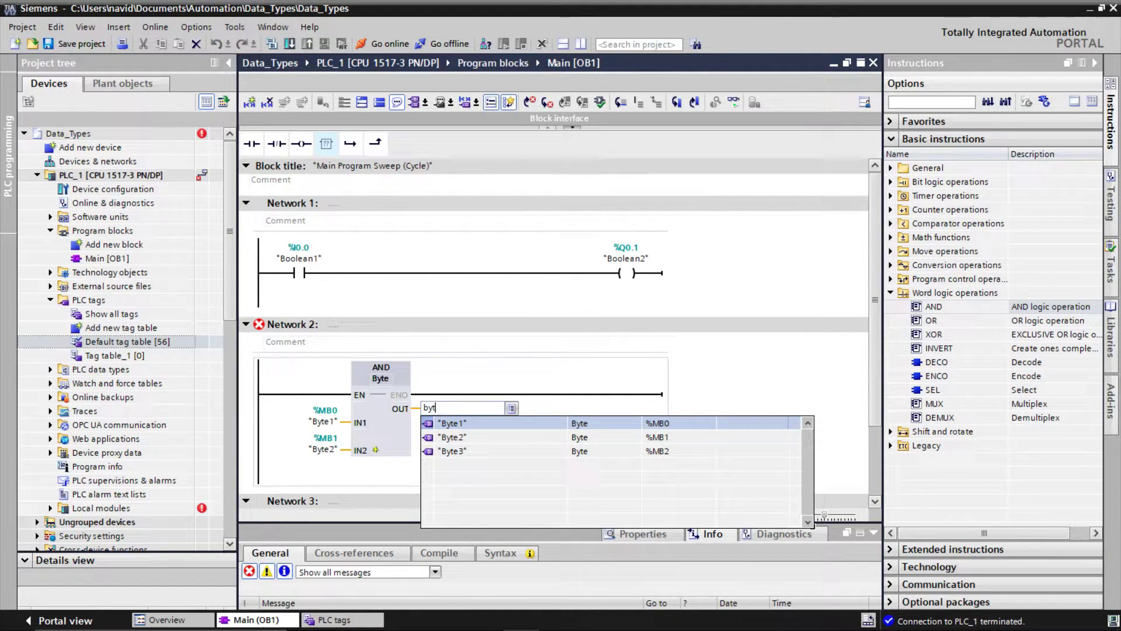
pyautogui.click(452, 451)
pyautogui.press('Return')
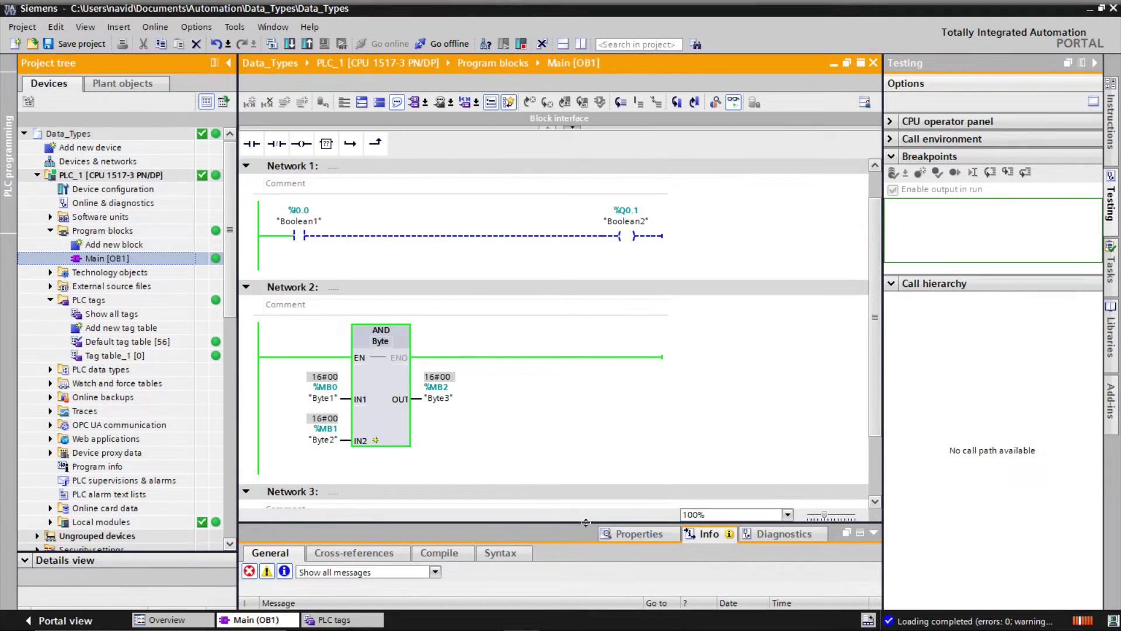
# Modify the monitored Byte1 operand to 3 in decimal format
pyautogui.moveTo(586, 522); pyautogui.dragTo(585, 564)
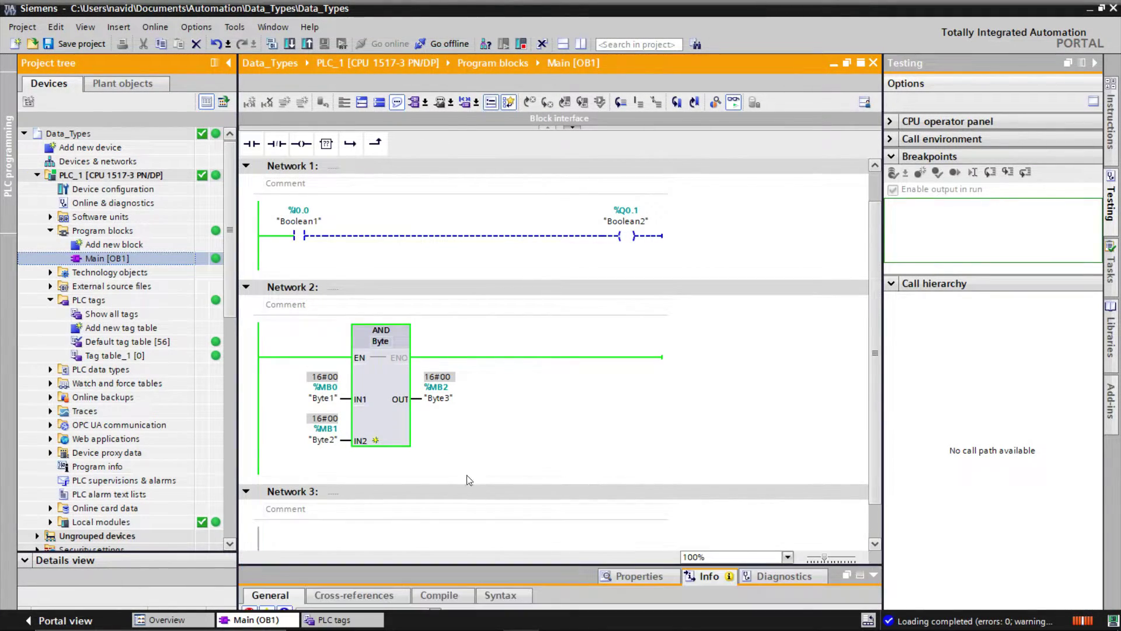
pyautogui.rightClick(319, 403)
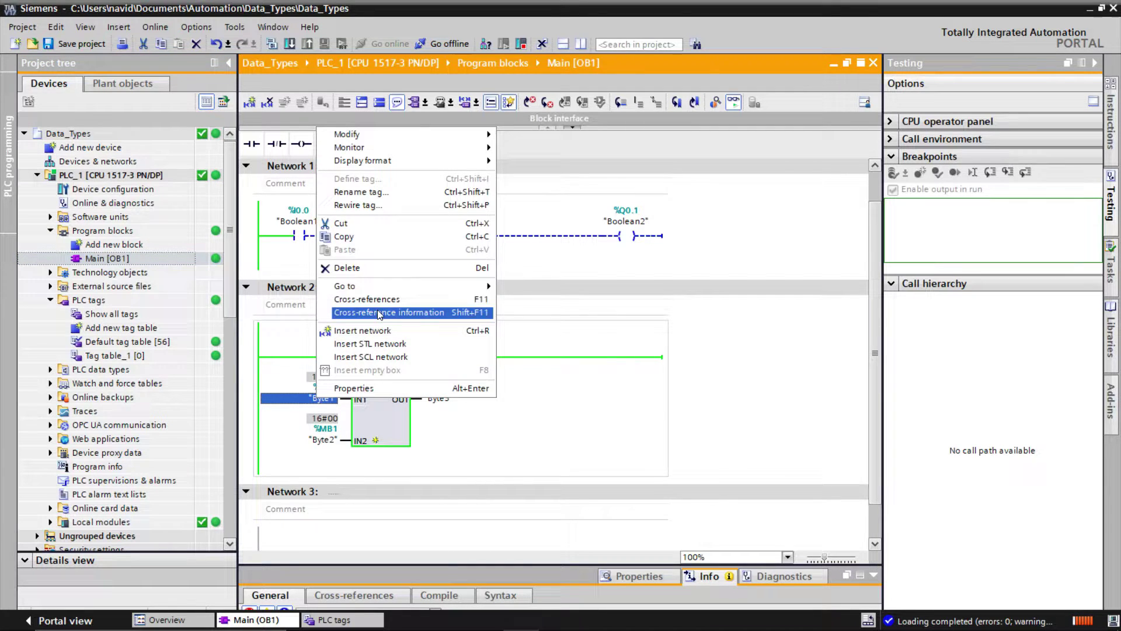
pyautogui.moveTo(421, 134)
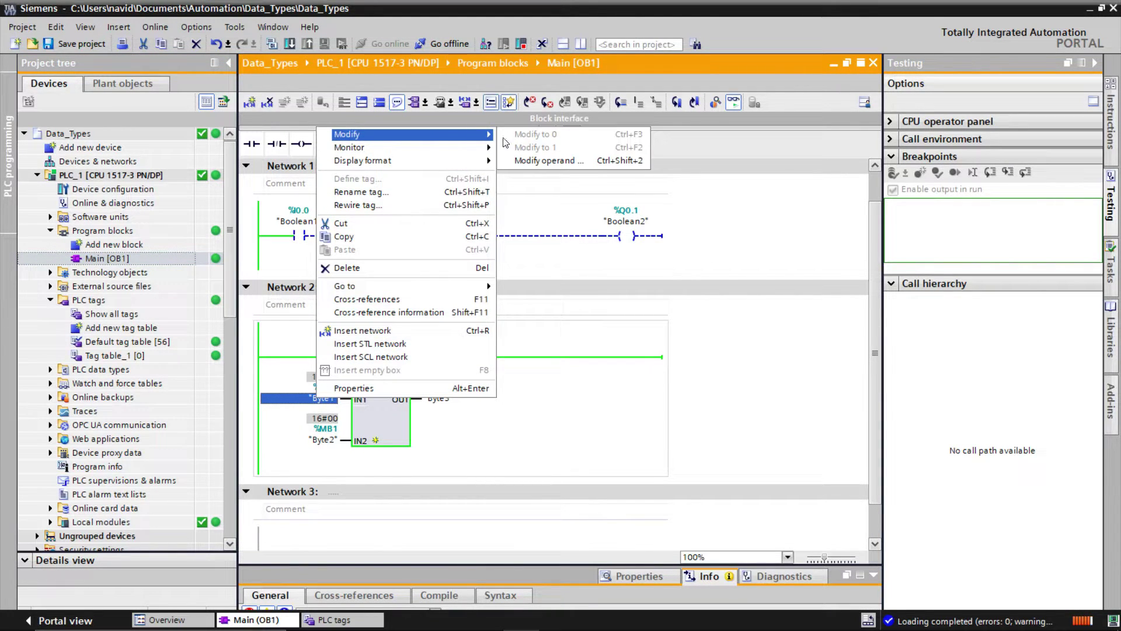
pyautogui.click(524, 159)
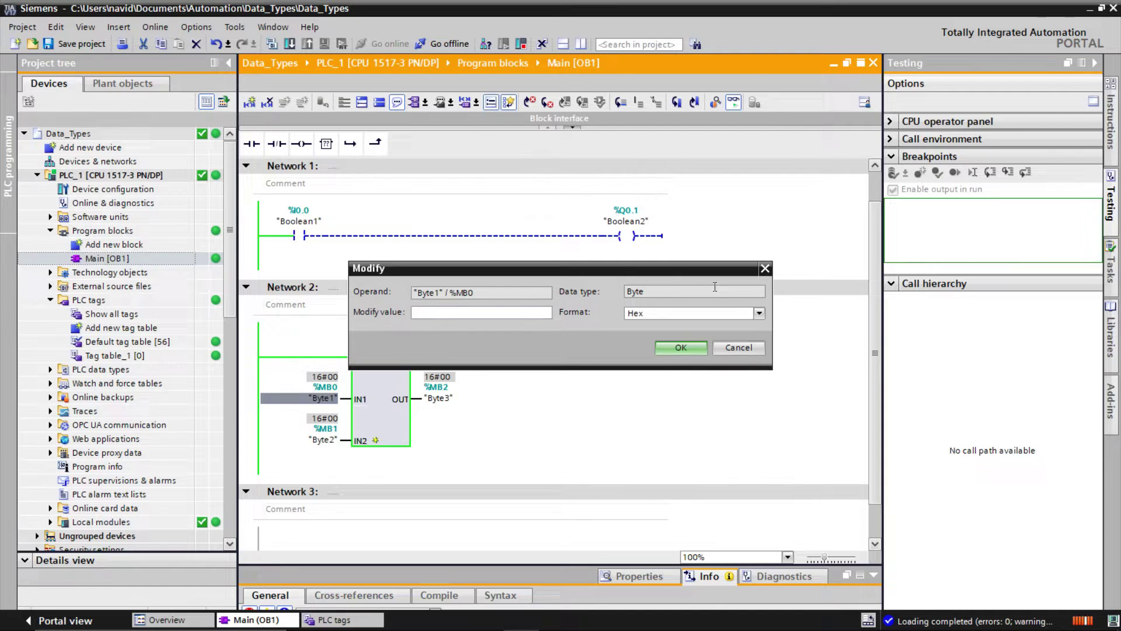
pyautogui.click(759, 315)
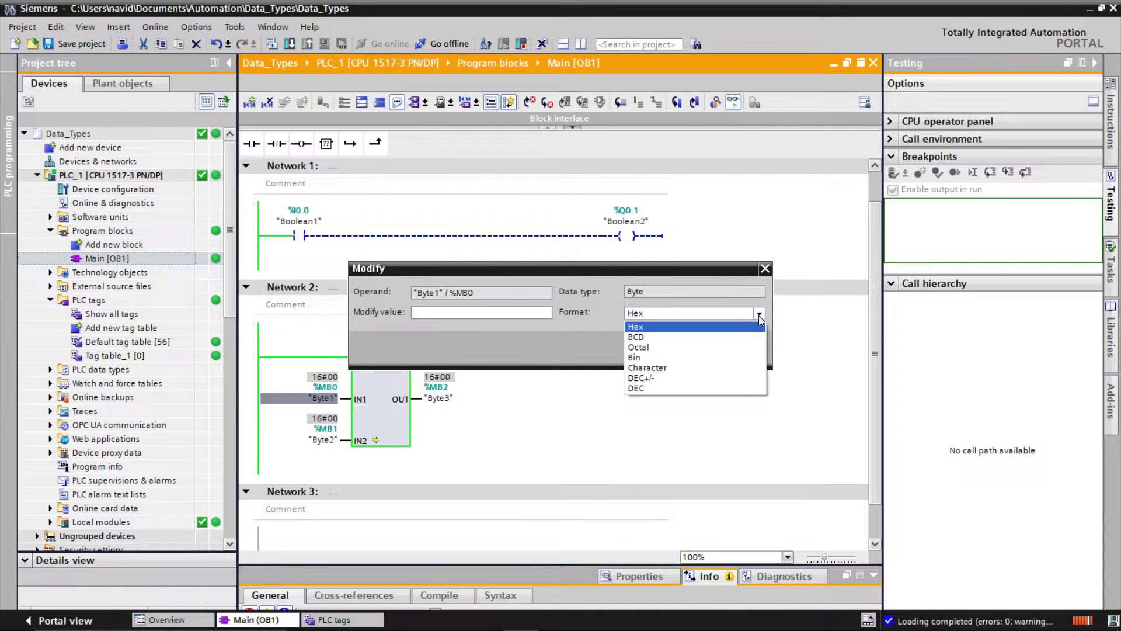
pyautogui.click(663, 383)
pyautogui.click(497, 312)
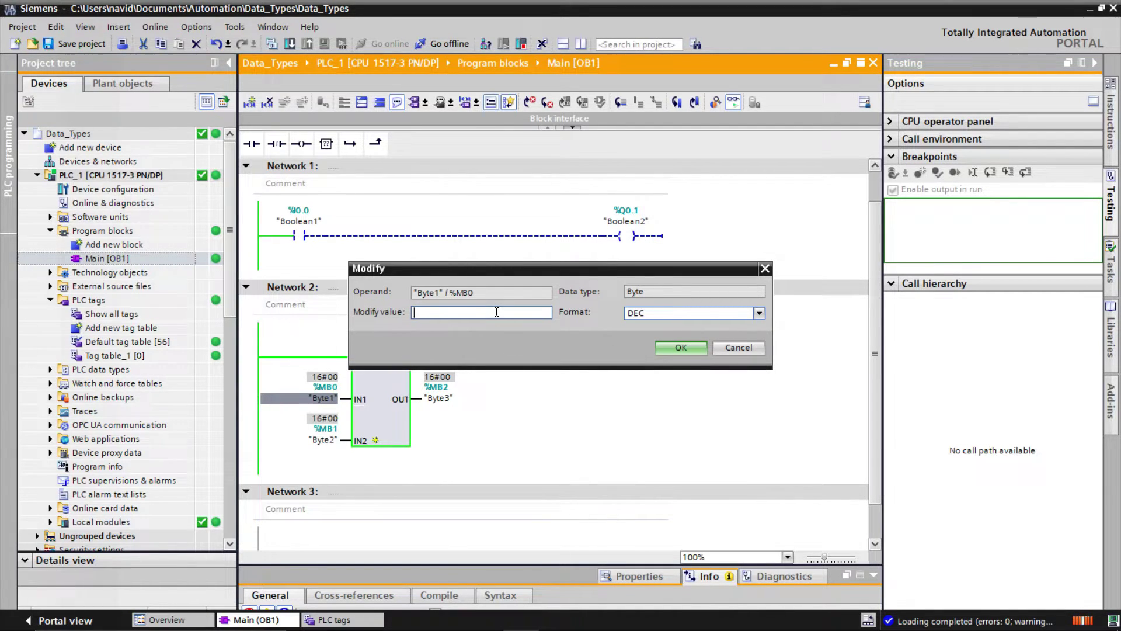
pyautogui.write('3')
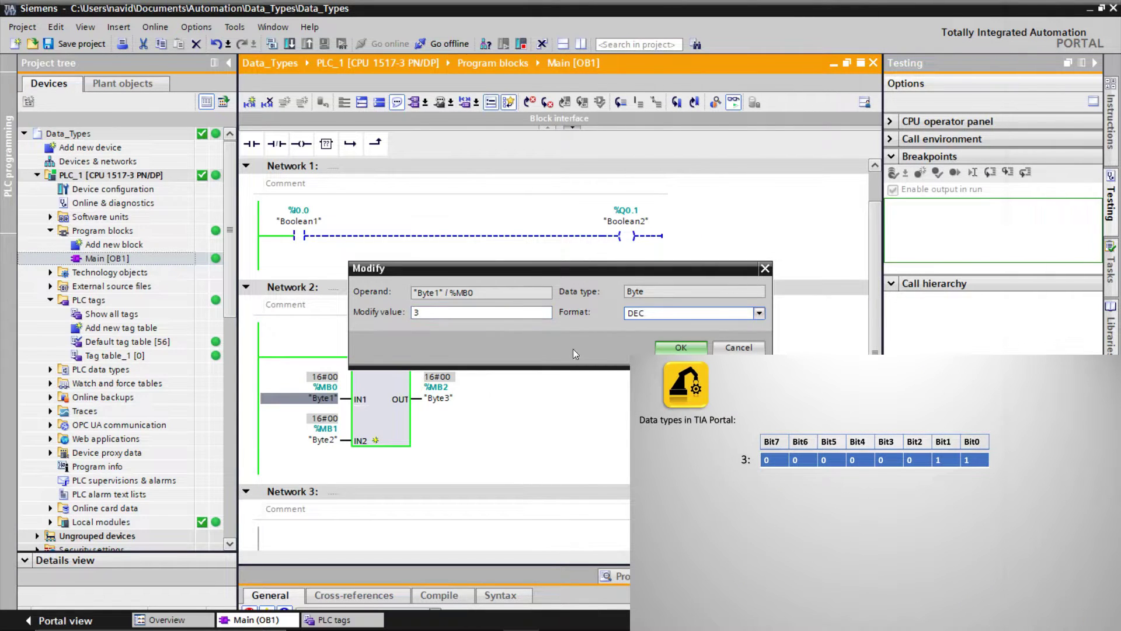
pyautogui.click(663, 346)
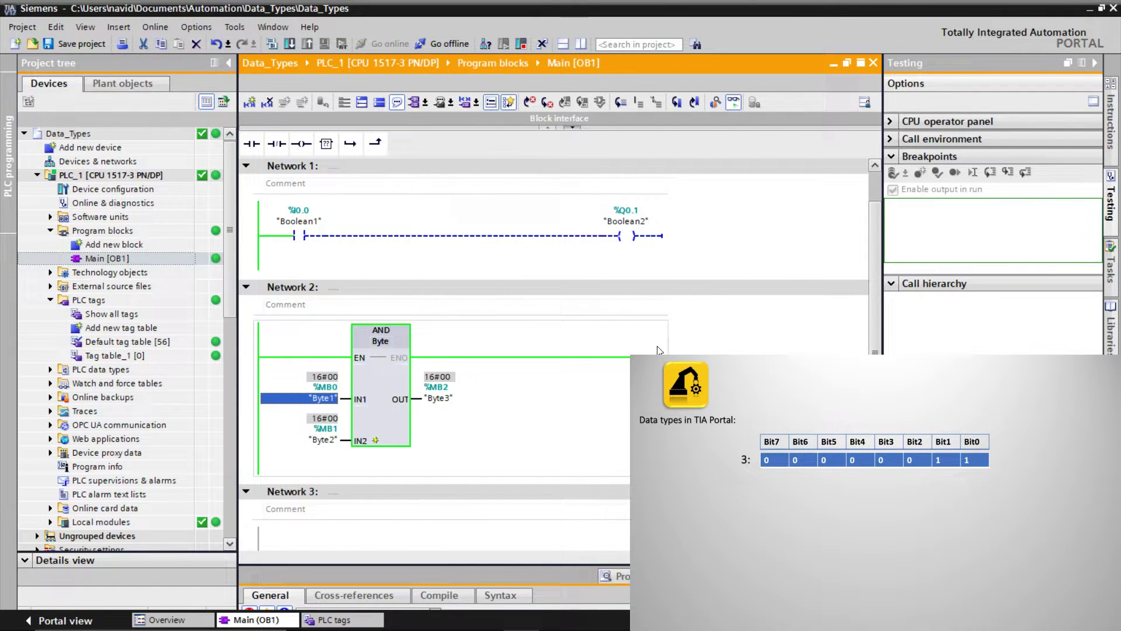
# Modify the monitored Byte2 operand to 5 in decimal format
pyautogui.rightClick(326, 446)
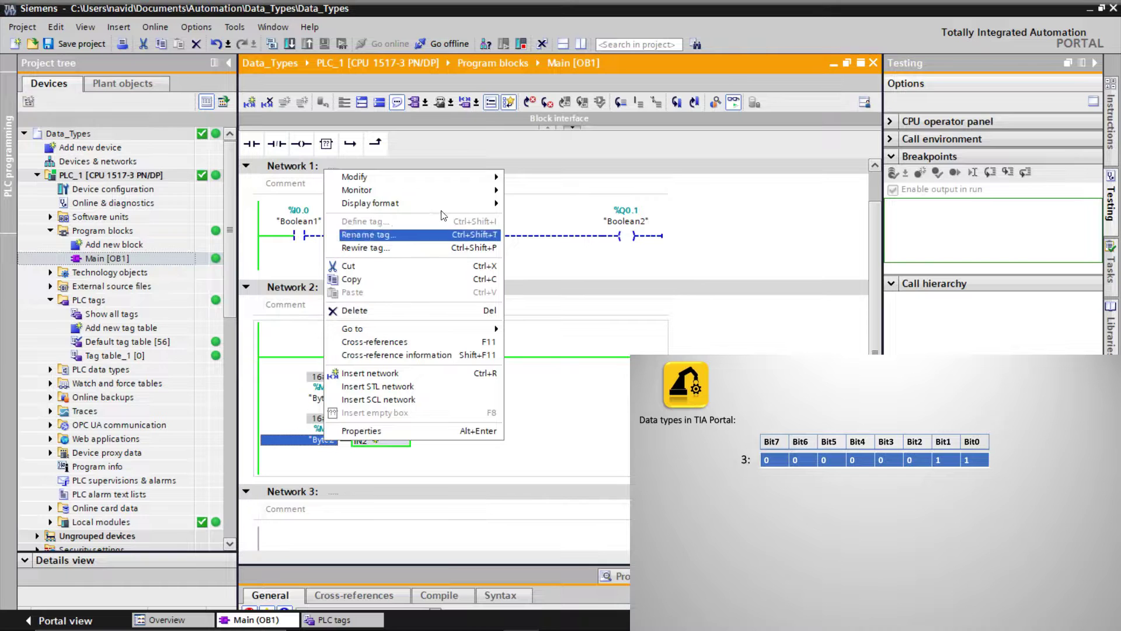
pyautogui.moveTo(493, 176)
pyautogui.click(554, 203)
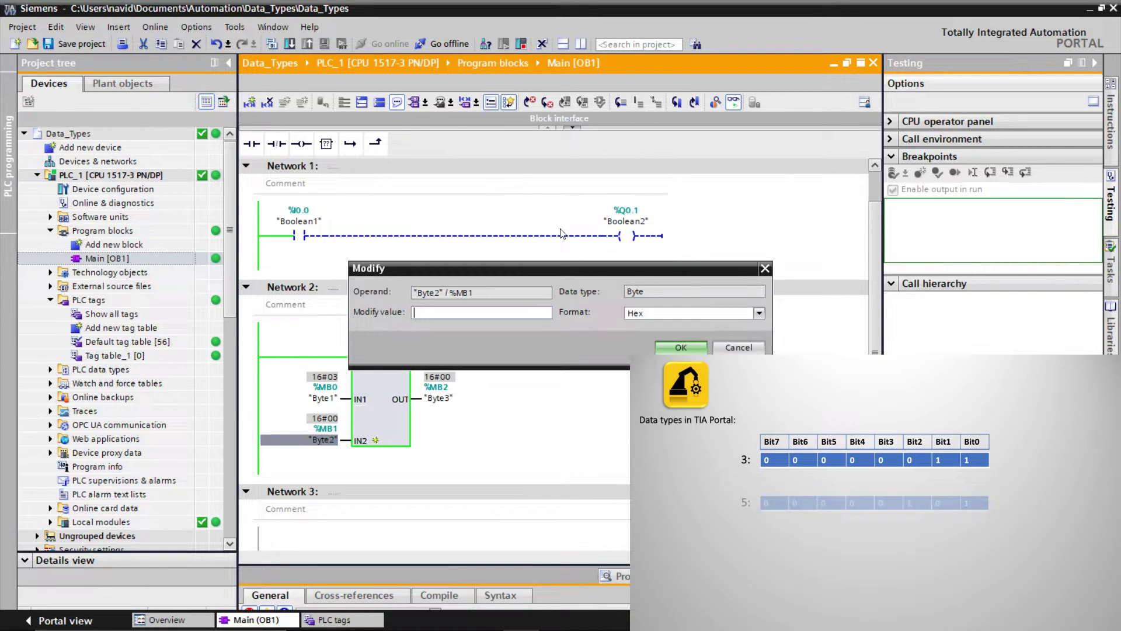
pyautogui.click(645, 314)
pyautogui.click(635, 362)
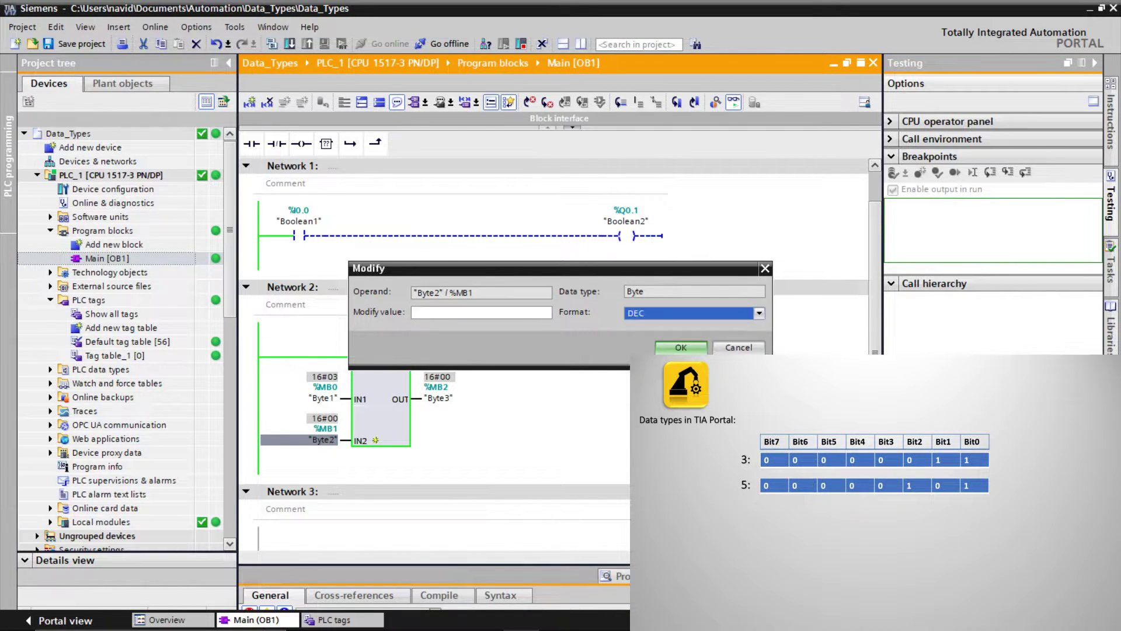
pyautogui.click(496, 312)
pyautogui.write('5')
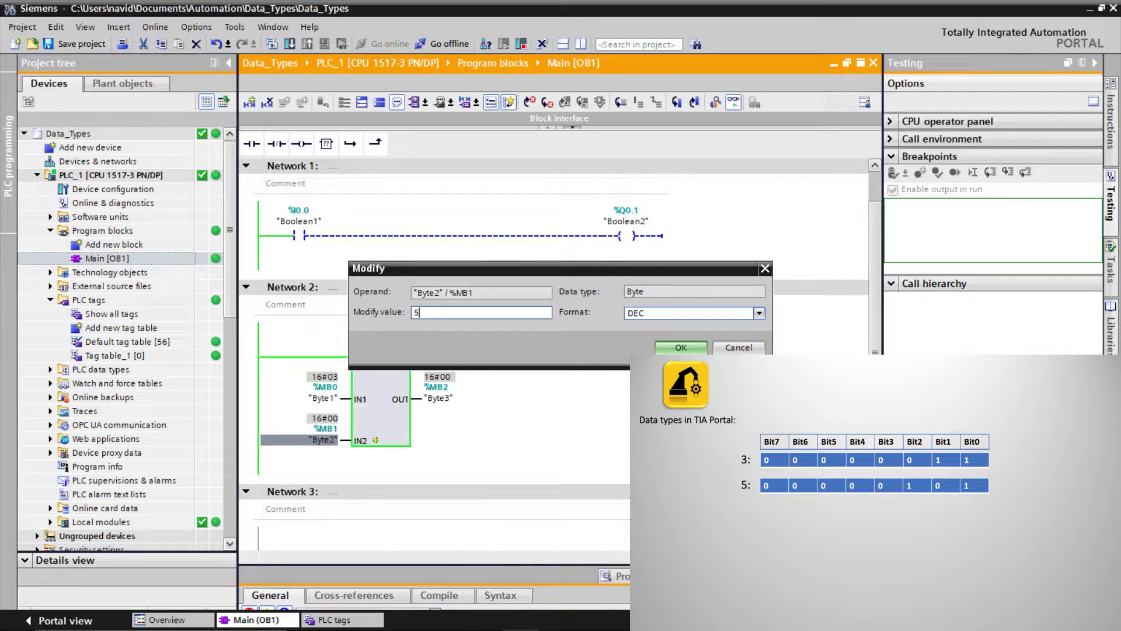
pyautogui.click(657, 349)
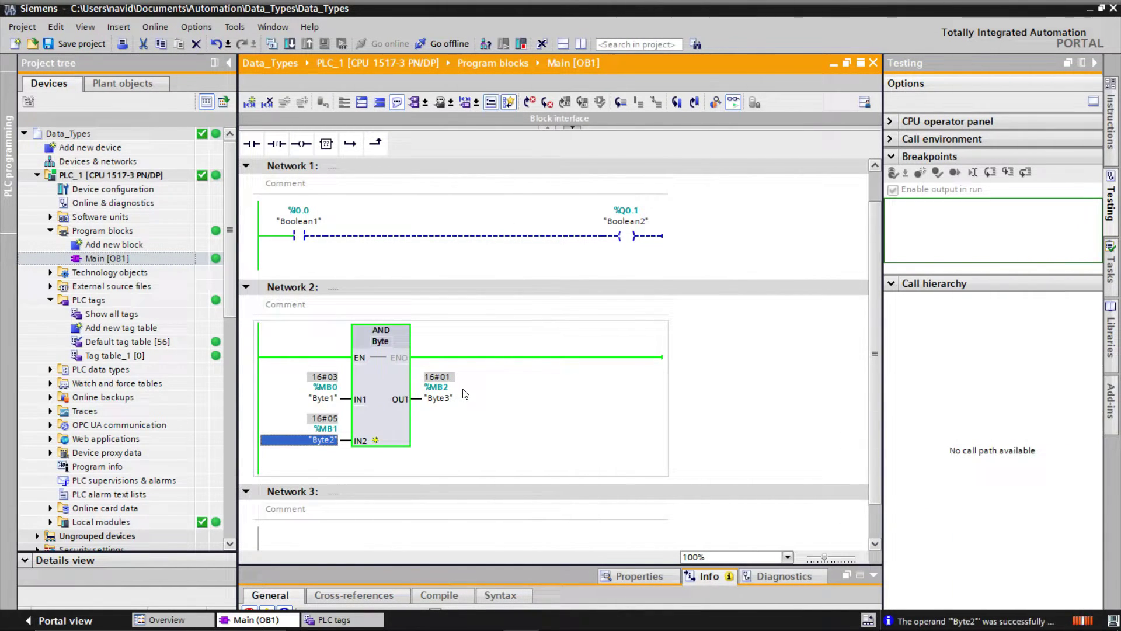
# Start a new modify request for Byte1, entering -129 in signed decimal format
pyautogui.click(328, 424)
pyautogui.rightClick(319, 400)
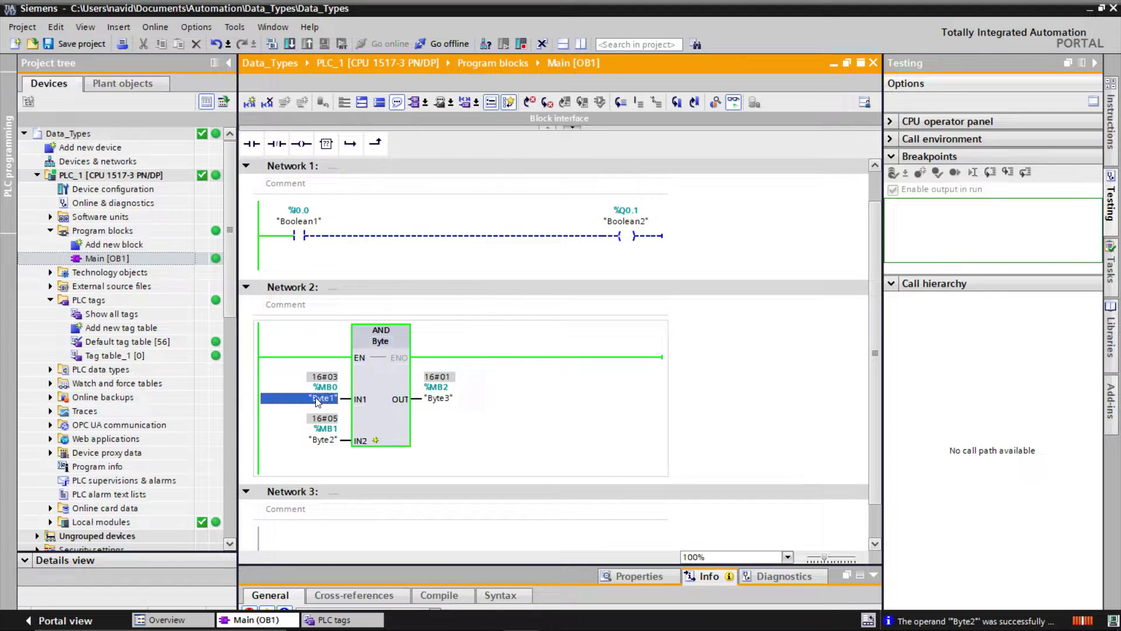
pyautogui.moveTo(467, 134)
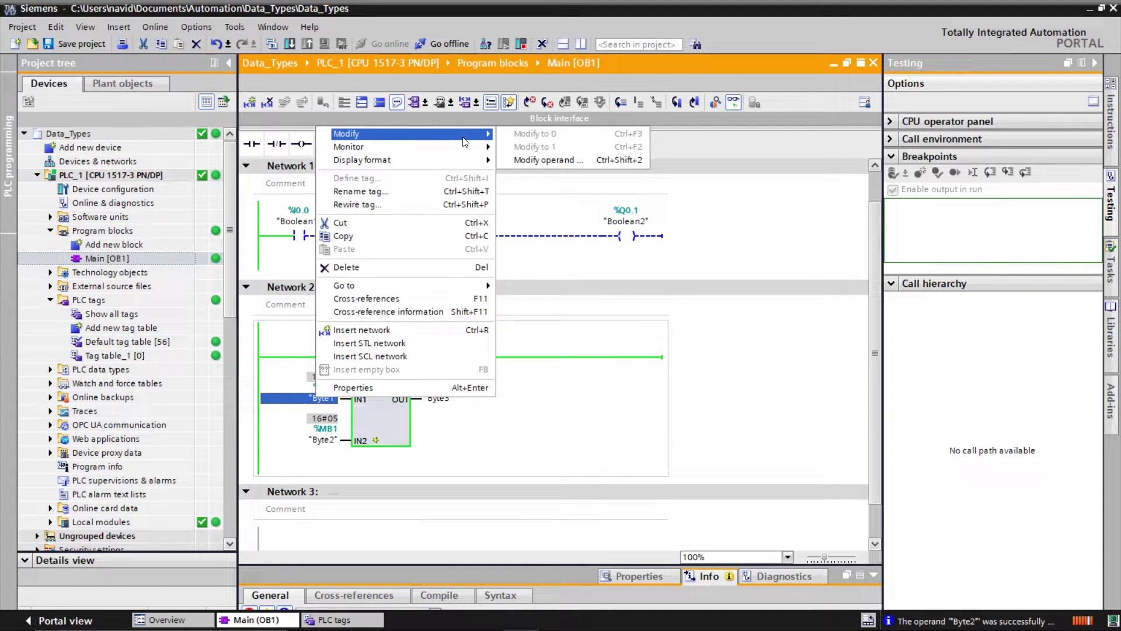
pyautogui.click(515, 161)
pyautogui.click(666, 313)
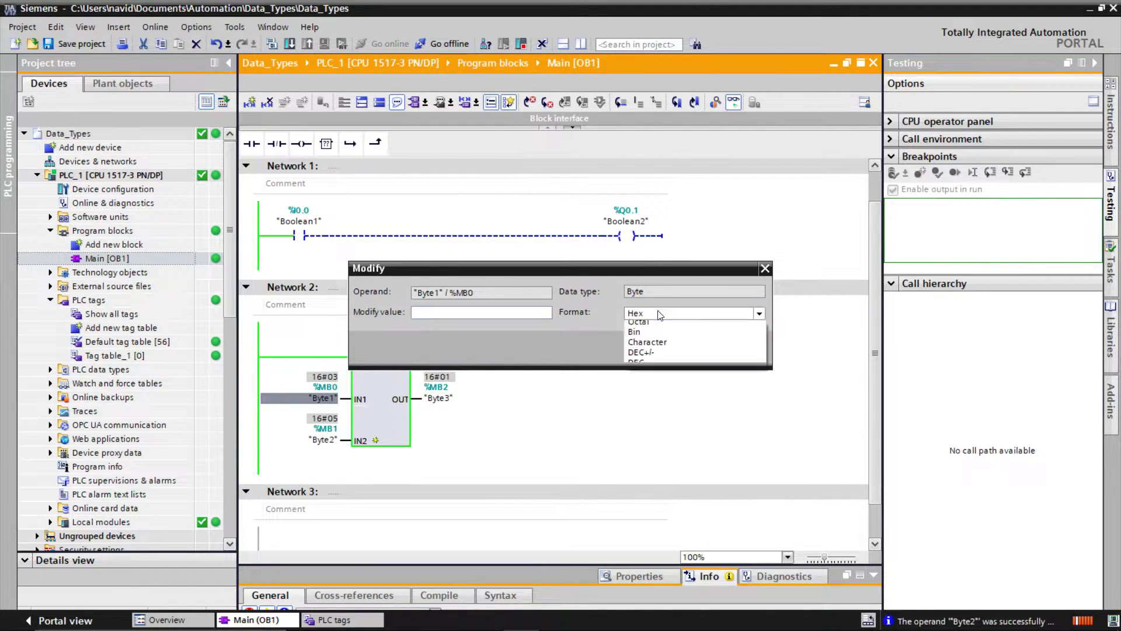
pyautogui.click(640, 378)
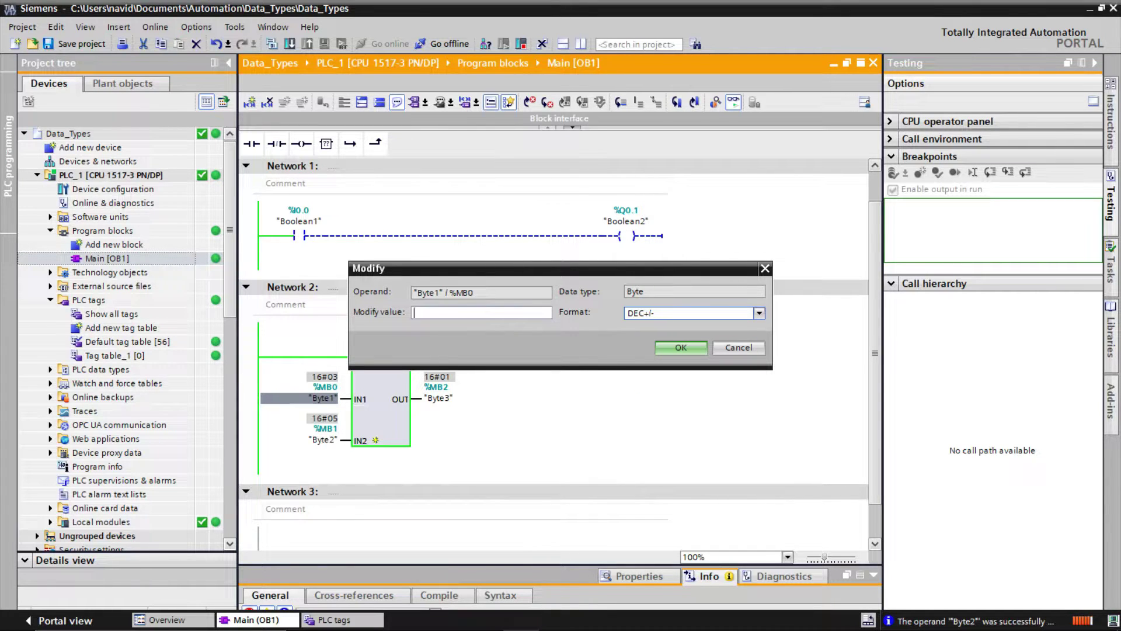
pyautogui.write('-129')
# Submit -129 as Byte1's new value, which is rejected as out of range
pyautogui.click(655, 314)
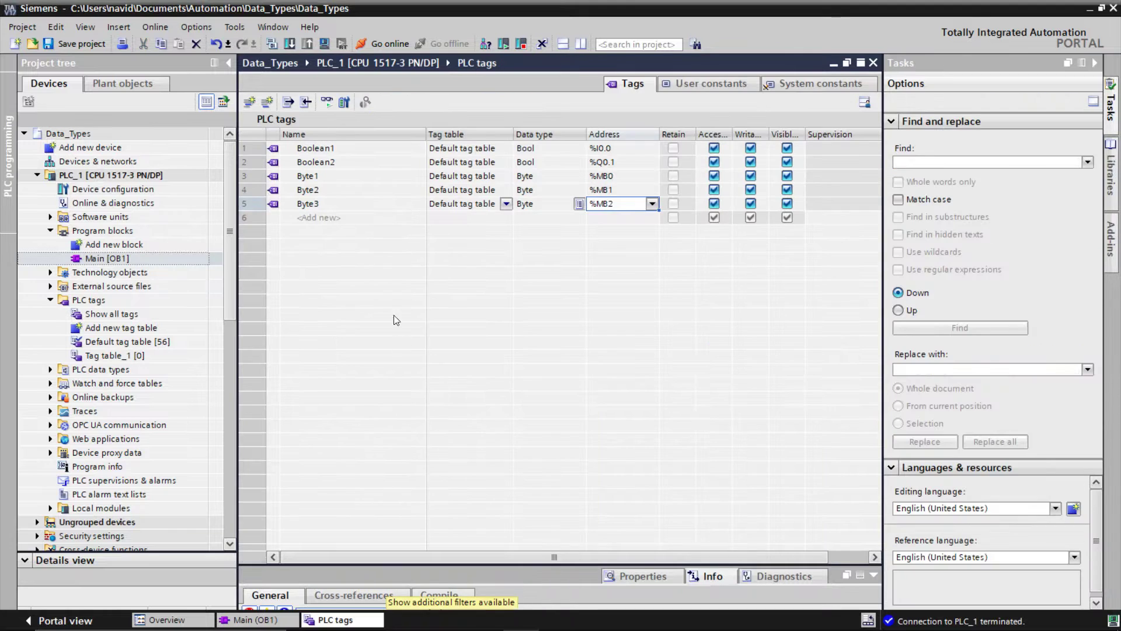
# Add tag Short_Integer with data type SInt in row 6 of the tag table
pyautogui.click(324, 217)
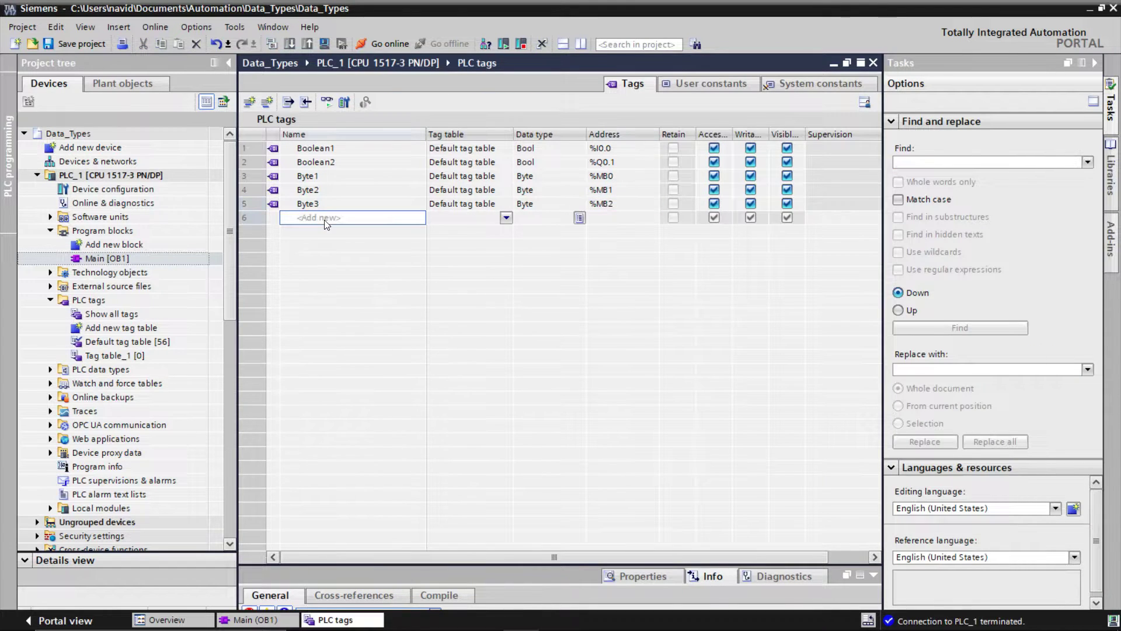
pyautogui.write('short_')
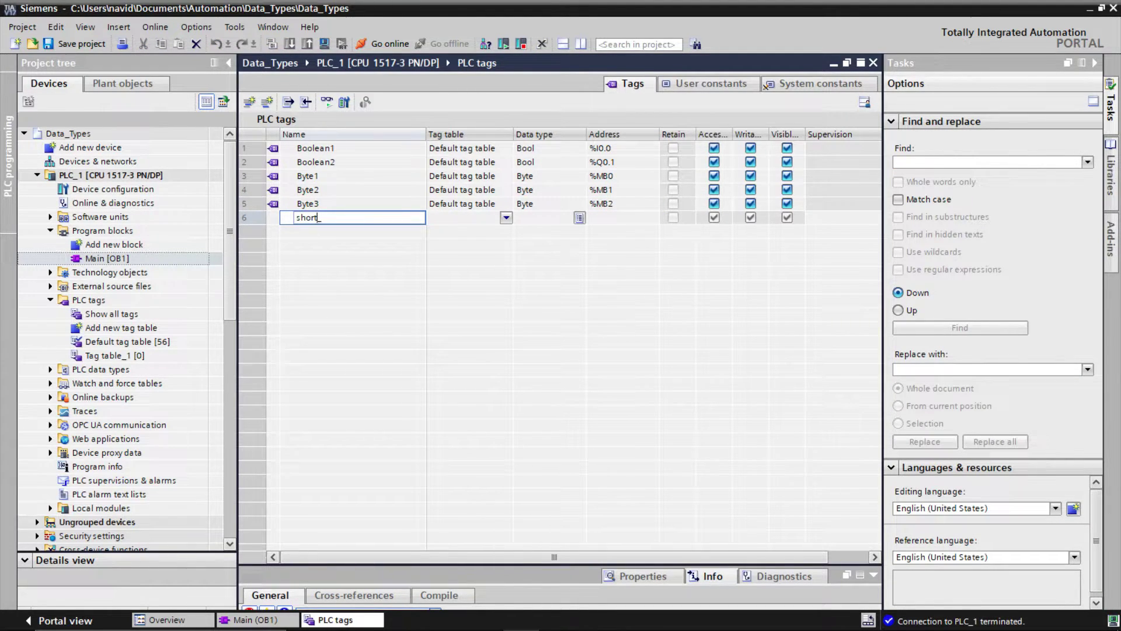
pyautogui.press('Delete')
pyautogui.write('Short_Integer')
pyautogui.click(541, 220)
pyautogui.click(549, 218)
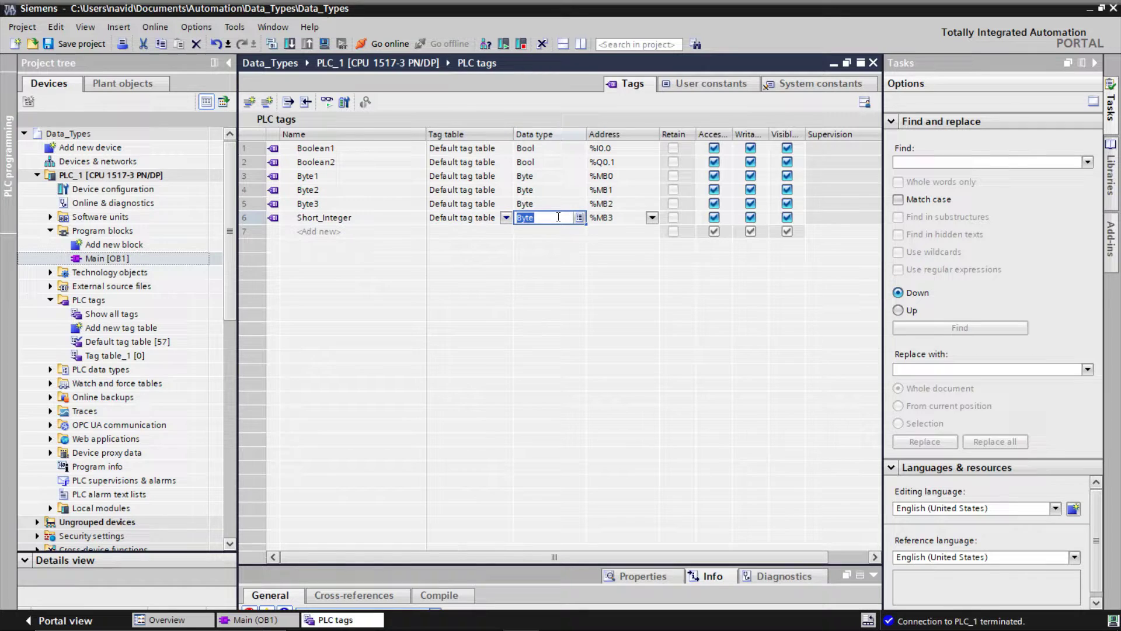
pyautogui.write('S')
pyautogui.click(536, 246)
# Add tag Unsigned_Short_Integer with data type USInt in row 7, then return to Main [OB1]
pyautogui.click(325, 232)
pyautogui.write('Un')
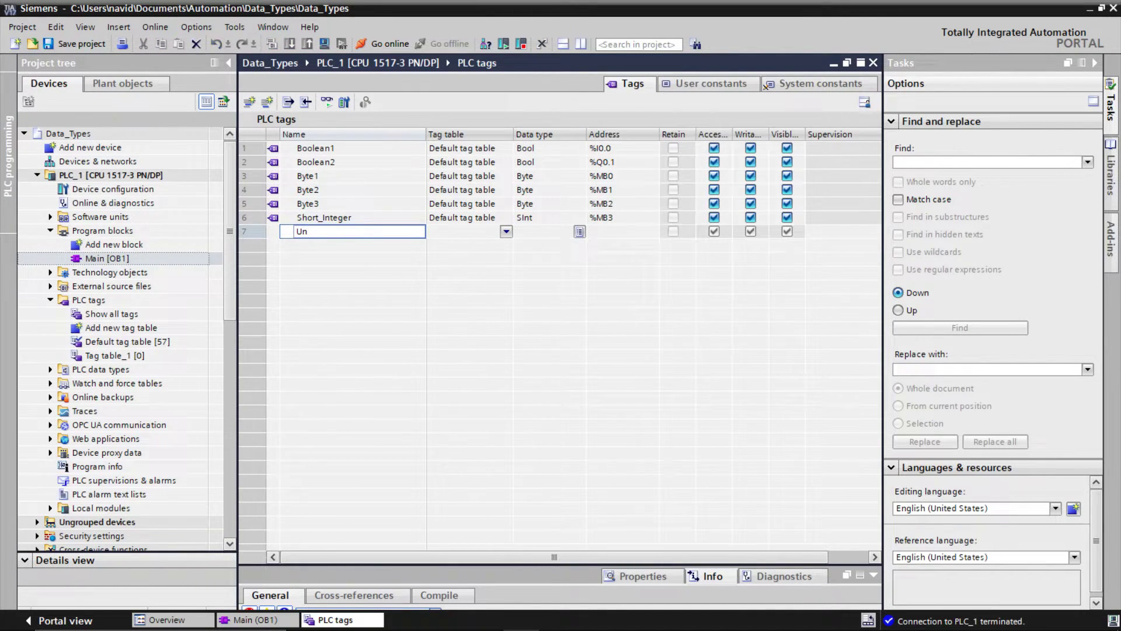
pyautogui.write('signed_Short_Integer')
pyautogui.press('Return')
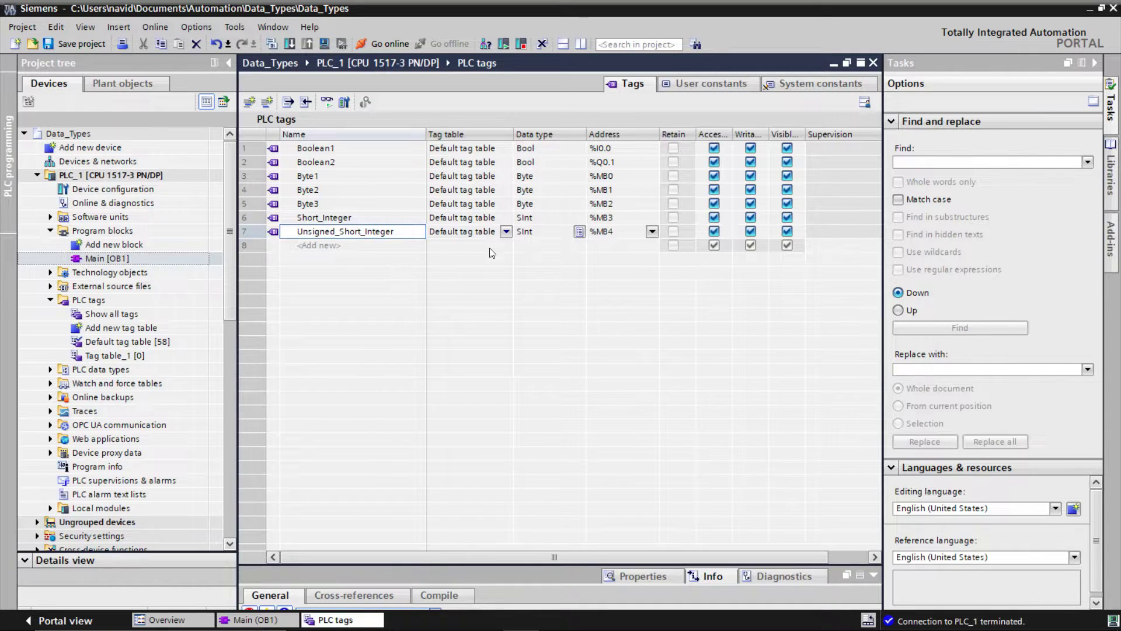
pyautogui.click(526, 232)
pyautogui.write('us')
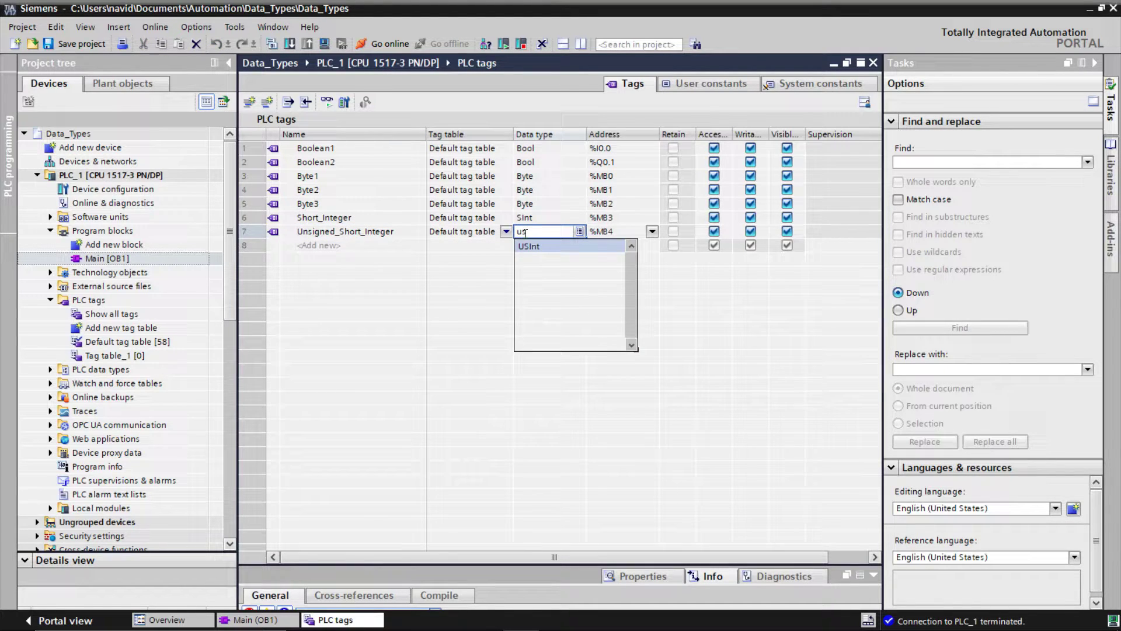
pyautogui.press('Return')
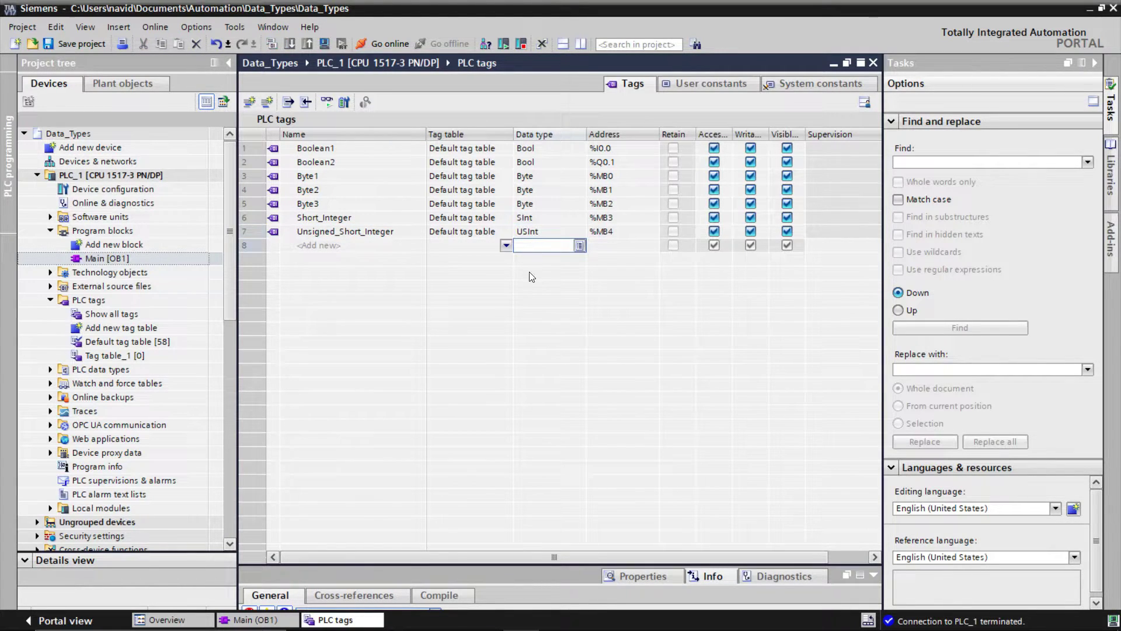
pyautogui.click(270, 620)
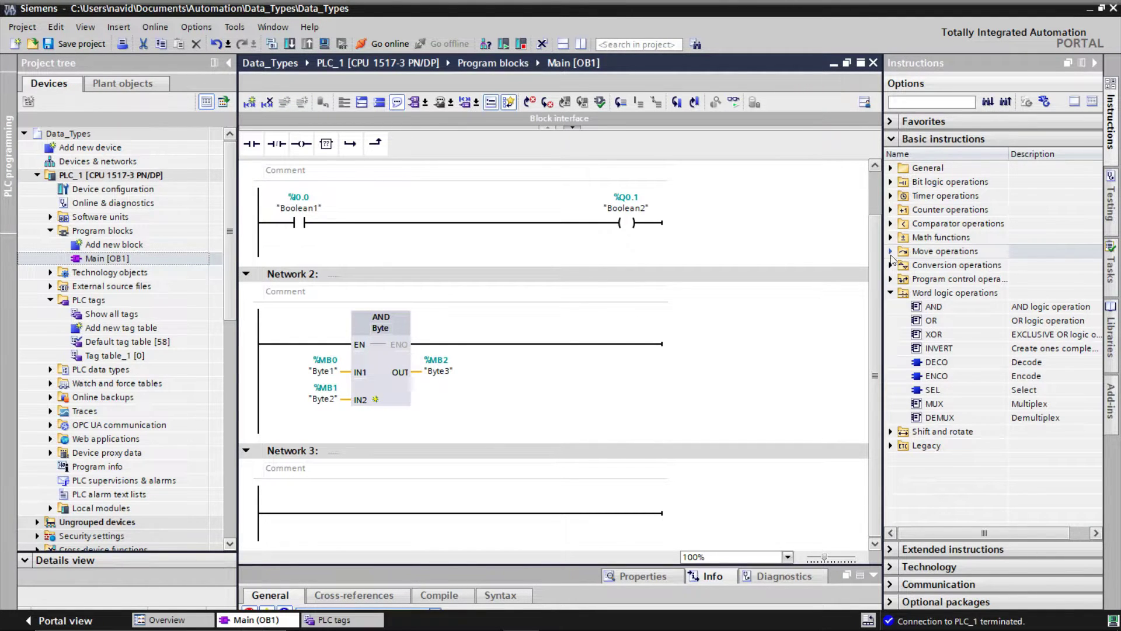
# Insert an ADD instruction from Math functions into Network 3
pyautogui.click(891, 237)
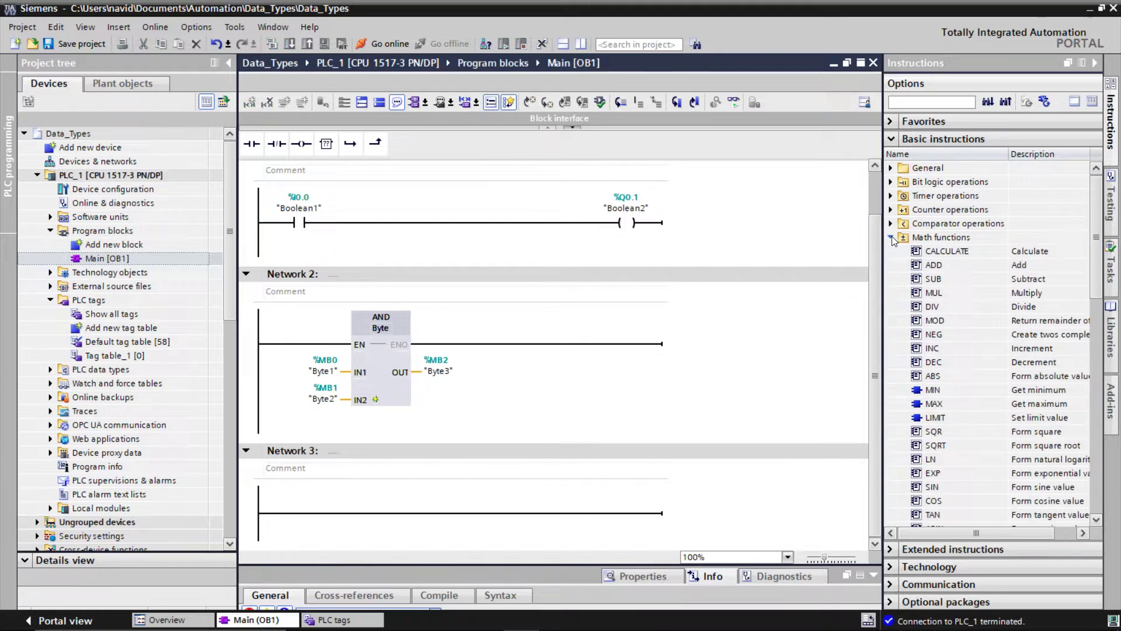
pyautogui.moveTo(933, 264); pyautogui.dragTo(465, 514)
pyautogui.scroll(-3, 577, 434)
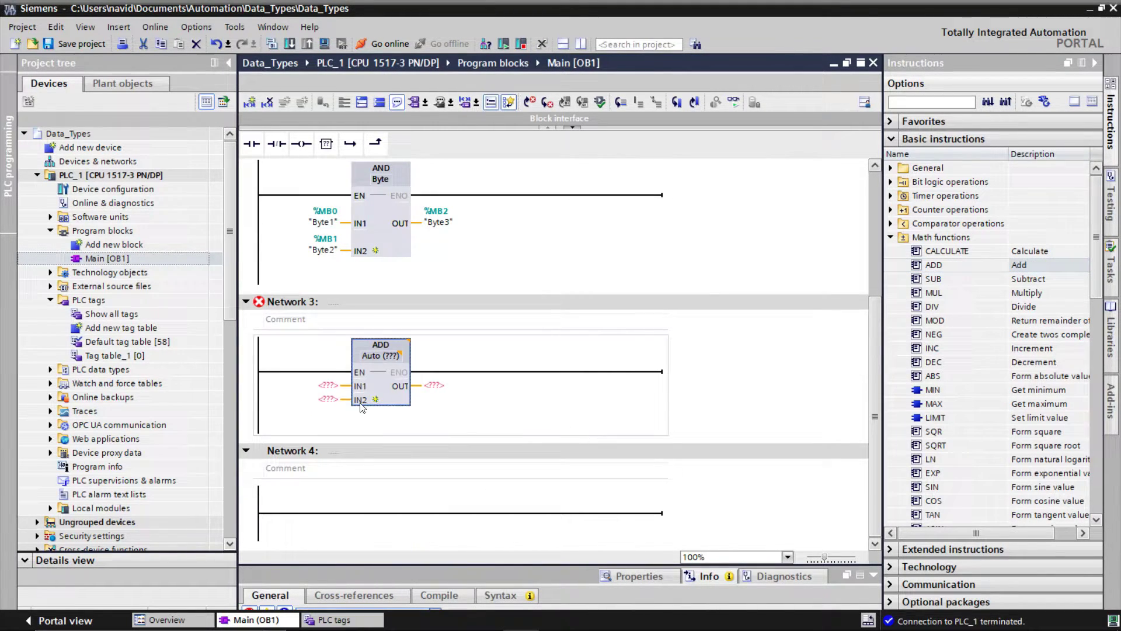
# Set the ADD inputs to Short_Integer on IN1 and Unsigned_Short_Integer on IN2
pyautogui.click(327, 385)
pyautogui.write('sh')
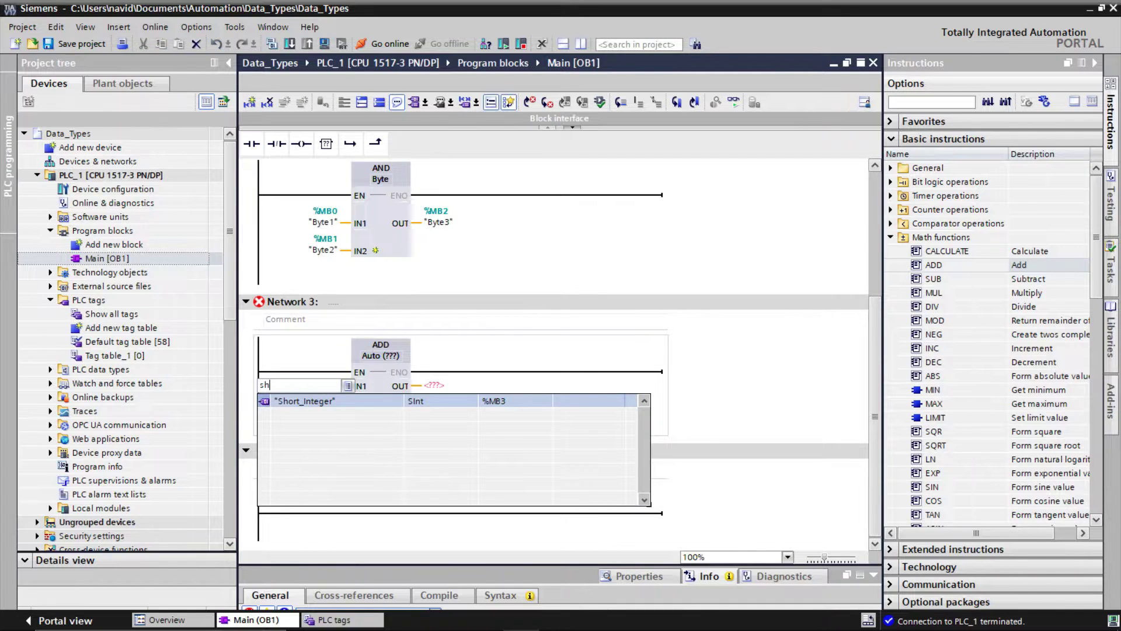
pyautogui.click(326, 403)
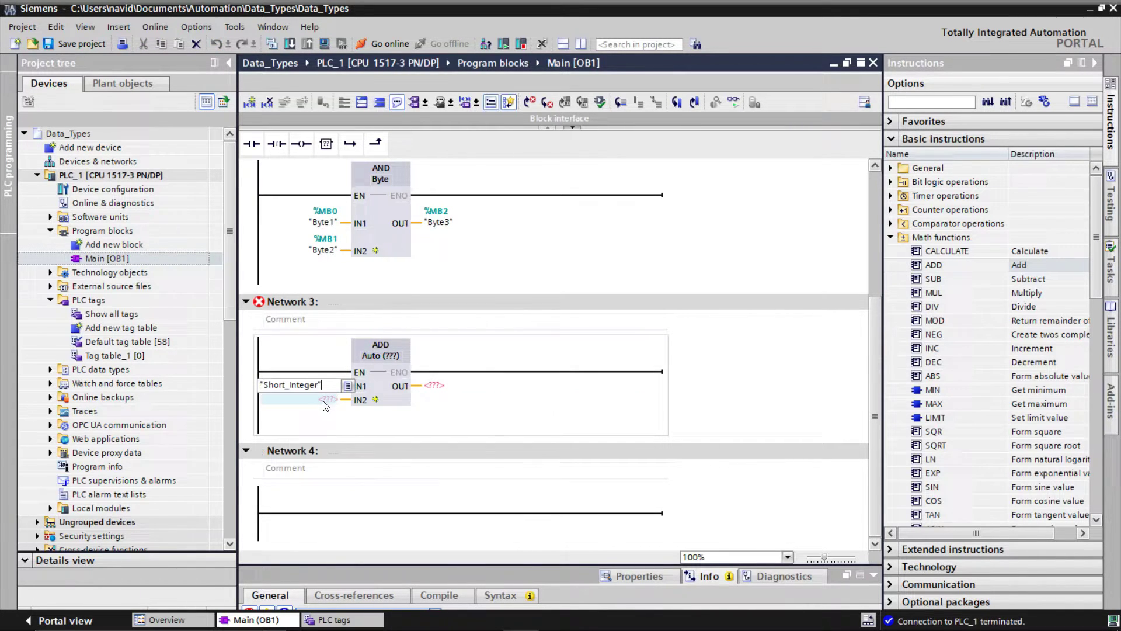
pyautogui.click(319, 414)
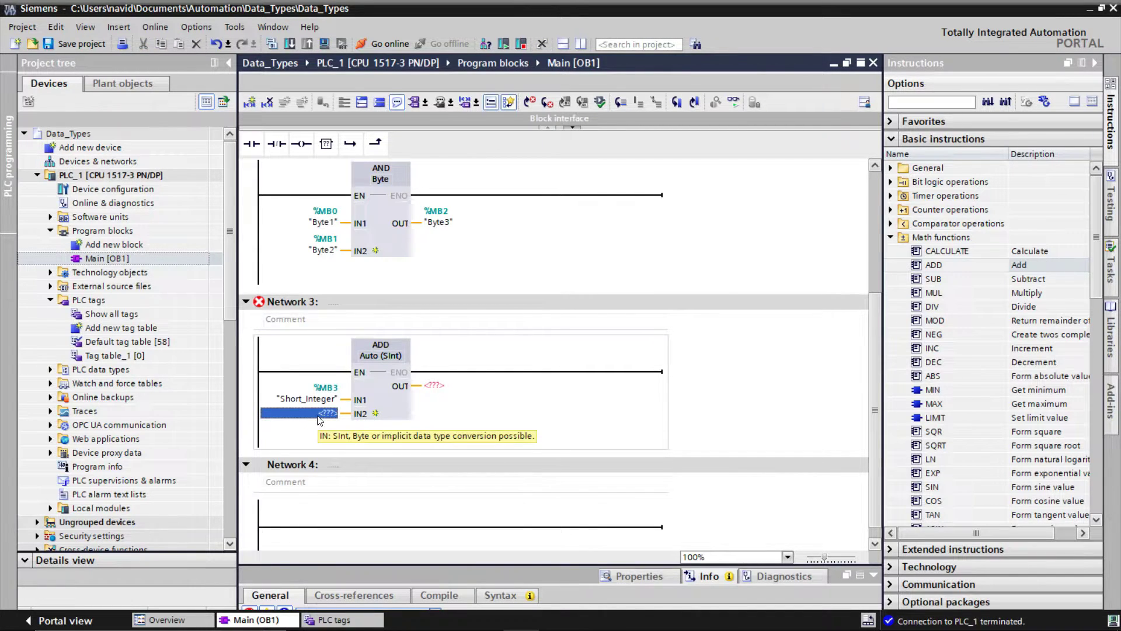
pyautogui.write('un')
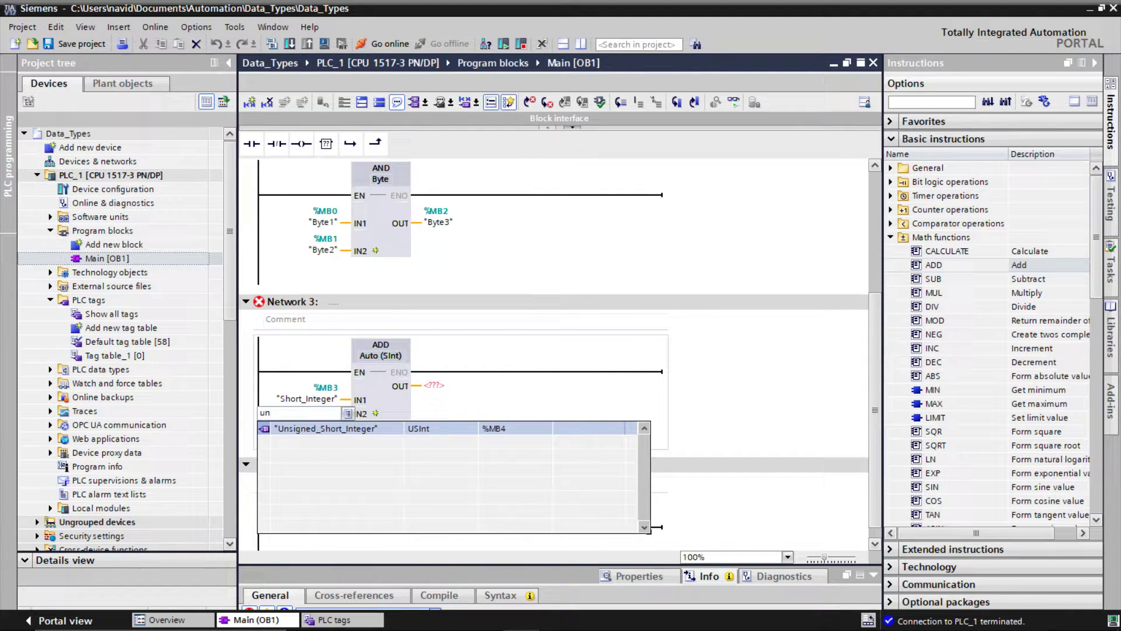
pyautogui.click(324, 427)
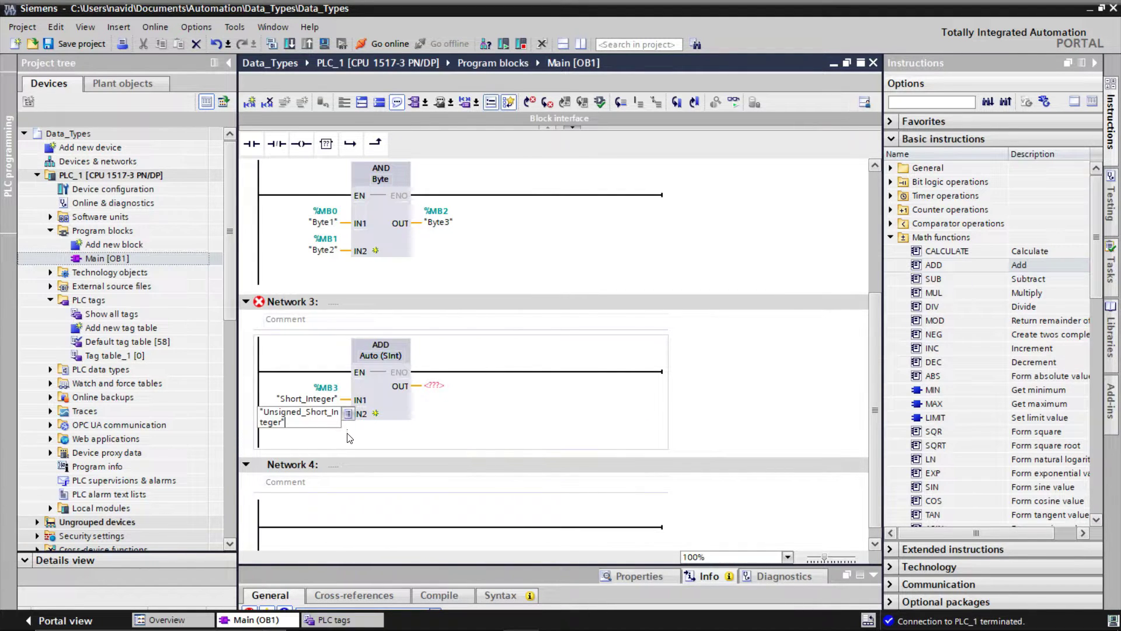
pyautogui.press('Return')
# Add tag Short_Integer2 with data type SInt in row 8 of the tag table
pyautogui.click(344, 620)
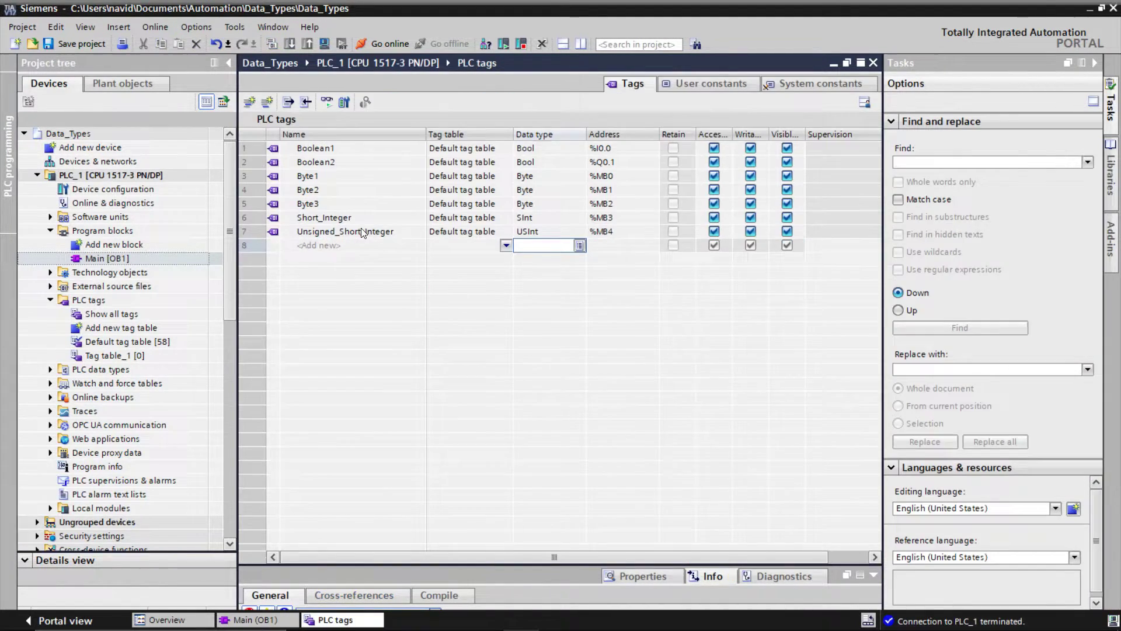
pyautogui.click(273, 223)
pyautogui.click(314, 248)
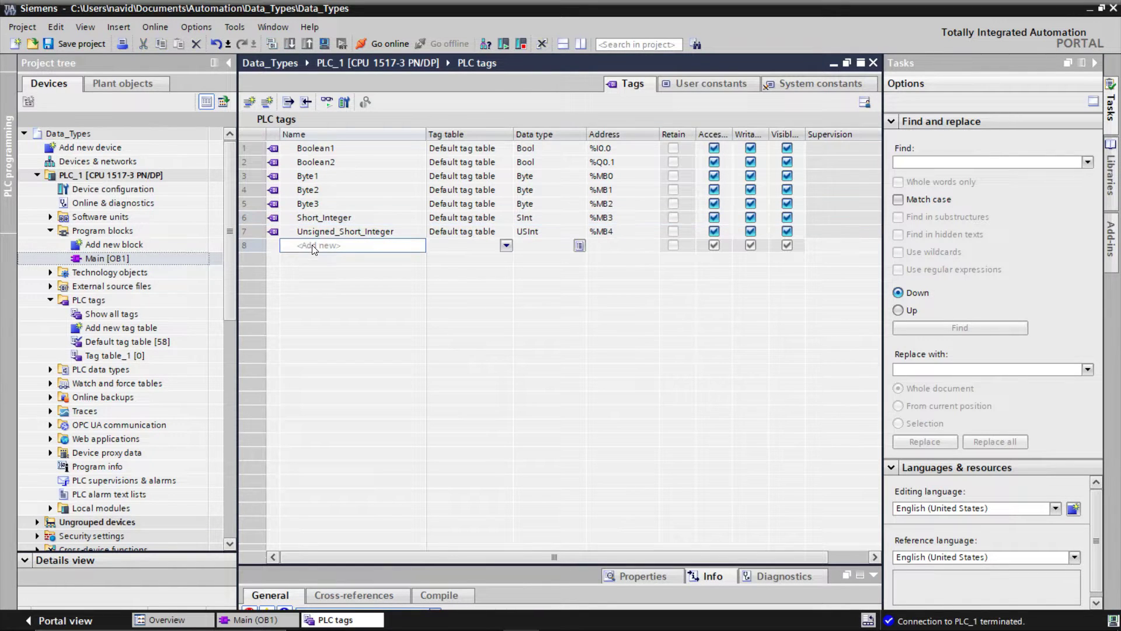
pyautogui.write('Short_Integer2')
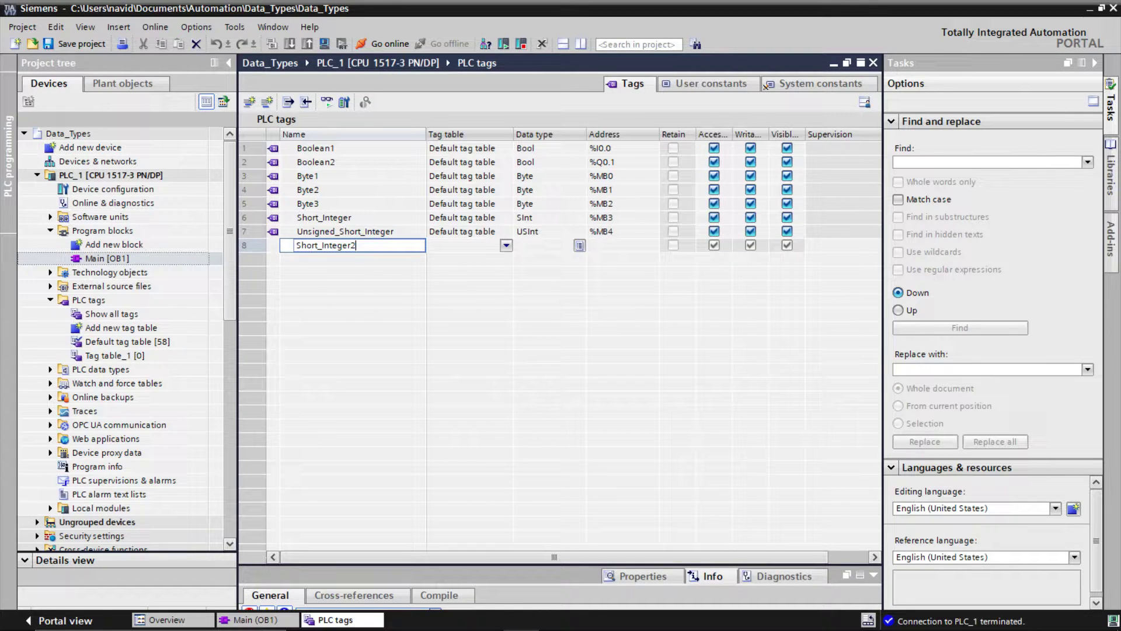
pyautogui.press('Tab')
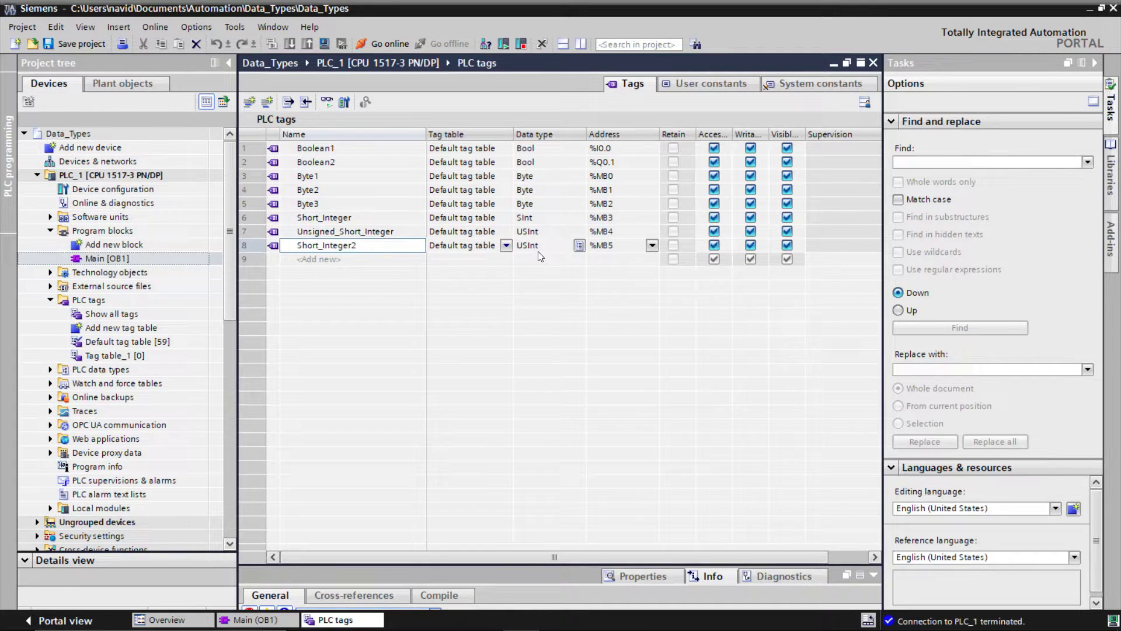
pyautogui.doubleClick(543, 246)
pyautogui.write('si')
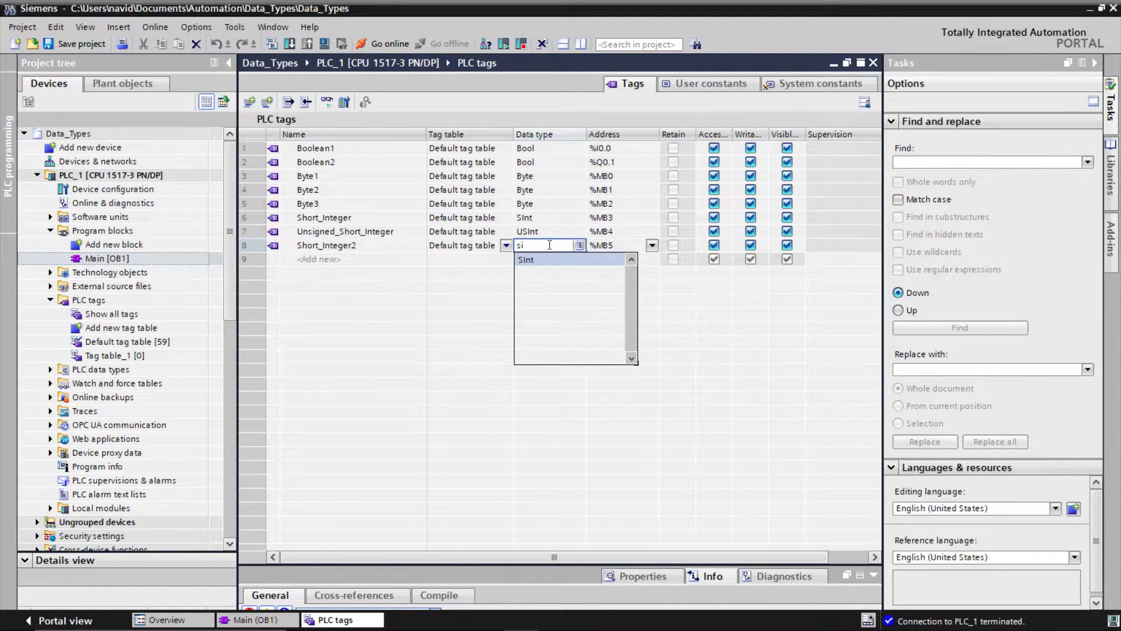
pyautogui.press('Return')
pyautogui.press('Return')
# Assign Short_Integer2 as the output of the Network 3 ADD block
pyautogui.click(275, 624)
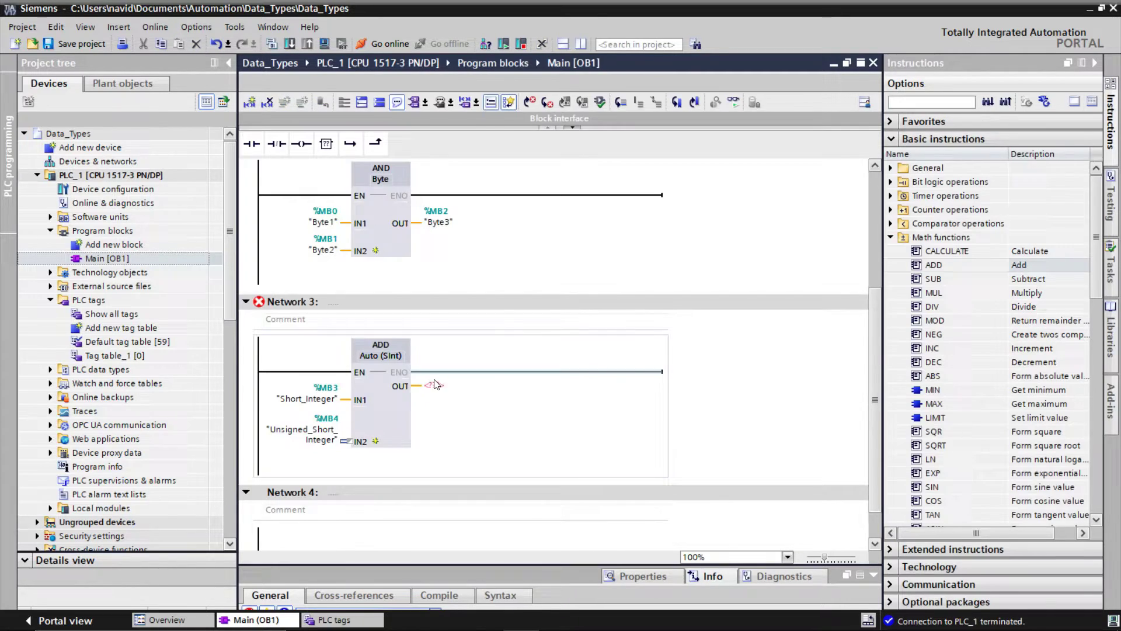
pyautogui.doubleClick(447, 385)
pyautogui.write('sh')
pyautogui.click(494, 414)
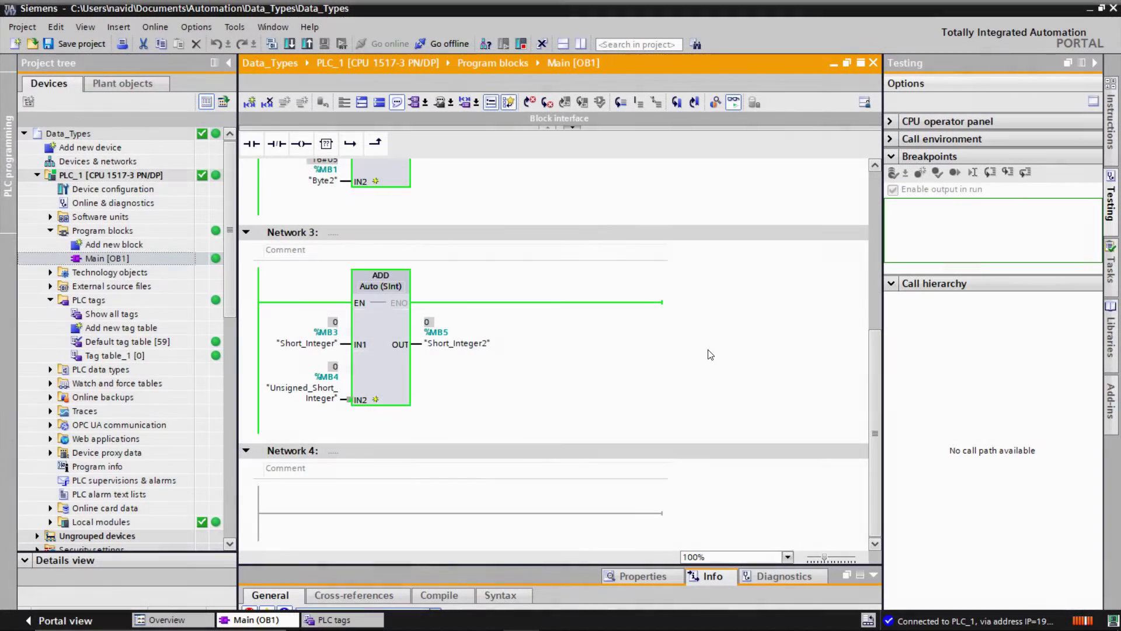
# Modify Short_Integer to 3 and Unsigned_Short_Integer to 5 while monitoring online
pyautogui.rightClick(309, 344)
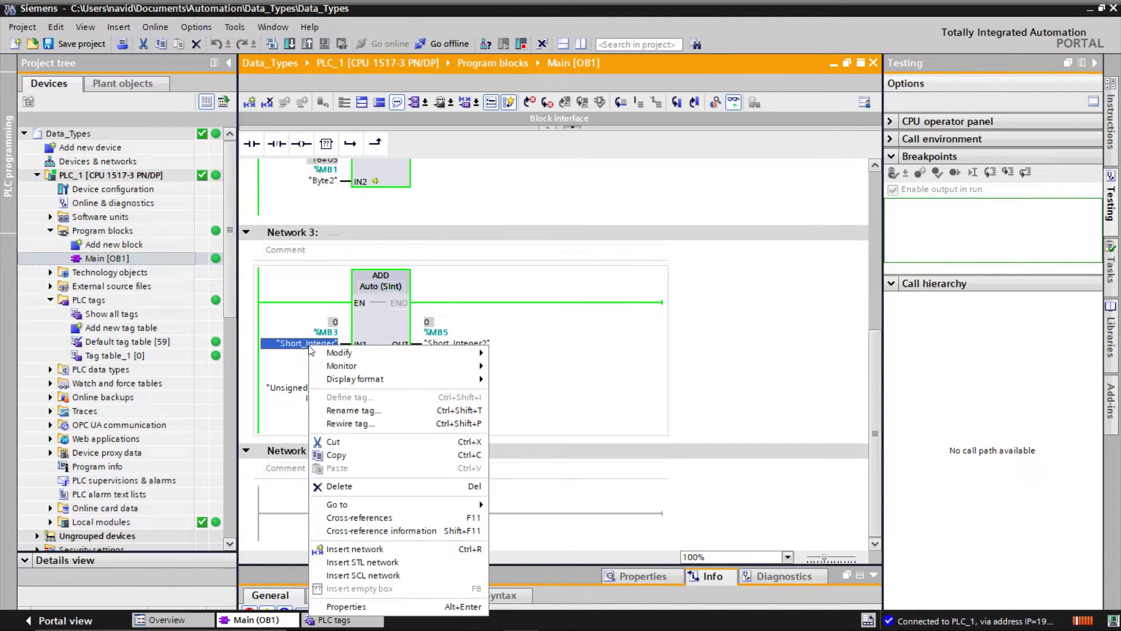
pyautogui.moveTo(352, 361)
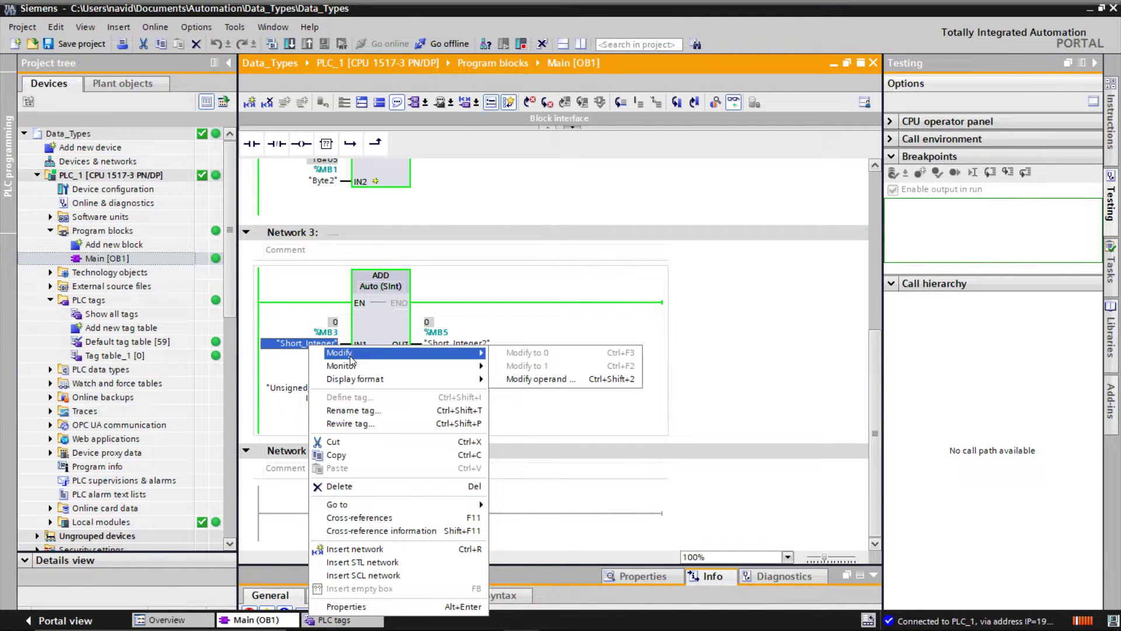
pyautogui.click(519, 378)
pyautogui.write('5')
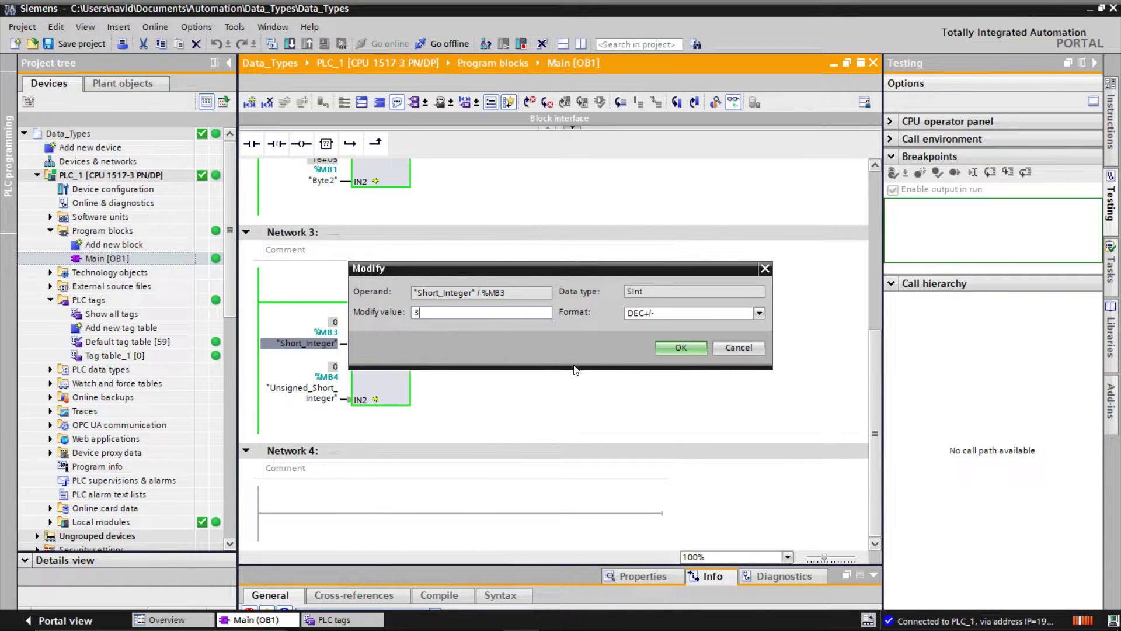
pyautogui.click(670, 347)
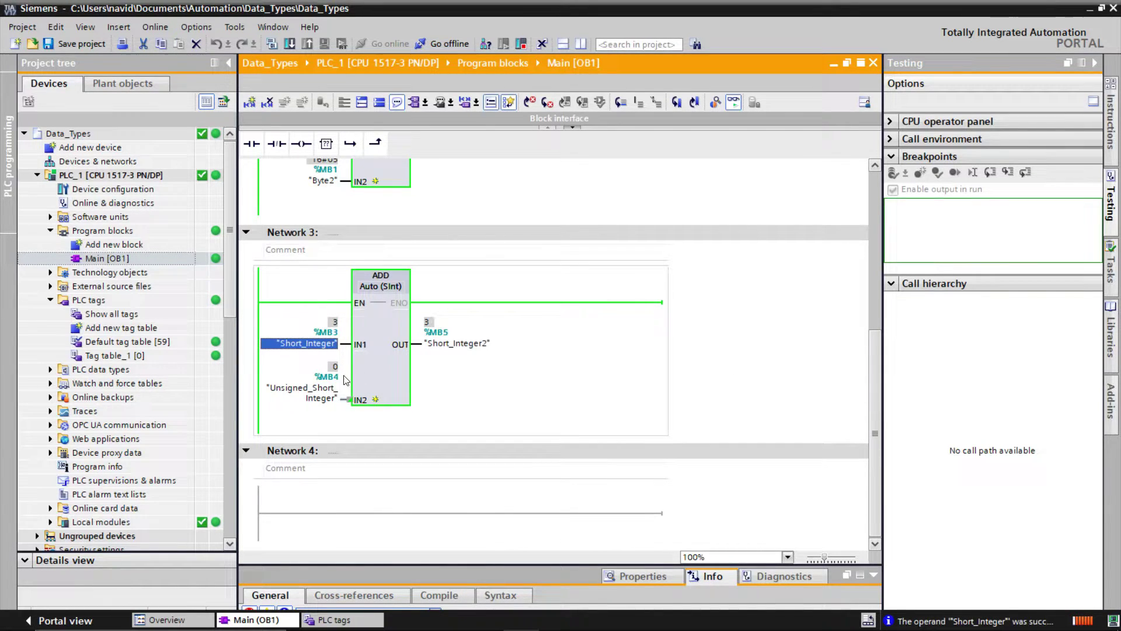
pyautogui.rightClick(317, 390)
pyautogui.moveTo(415, 130)
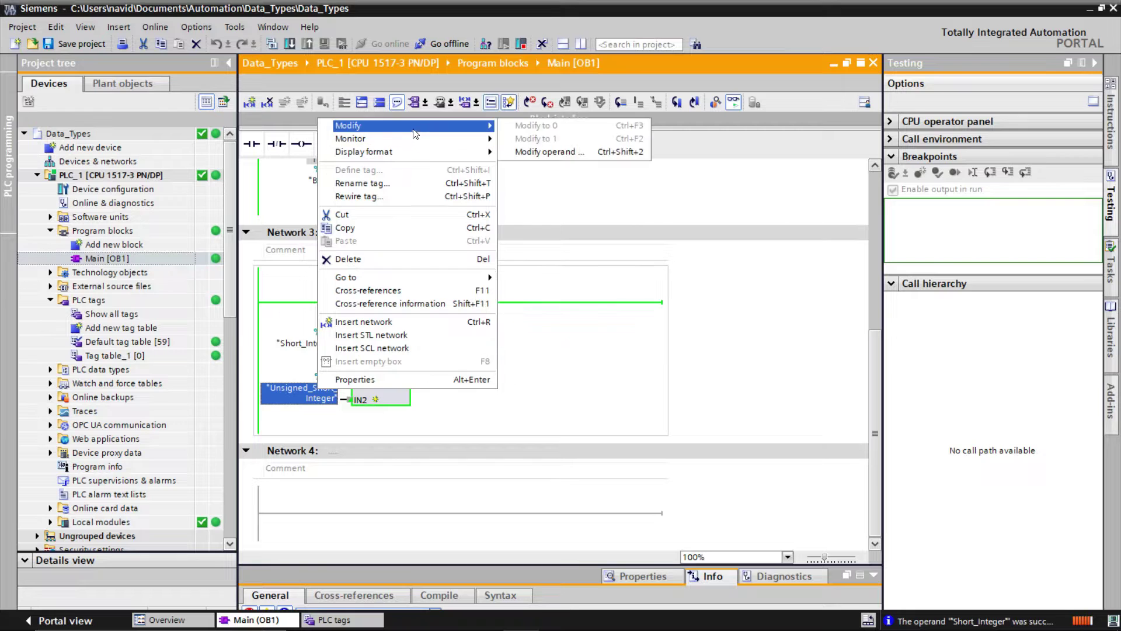
pyautogui.click(537, 153)
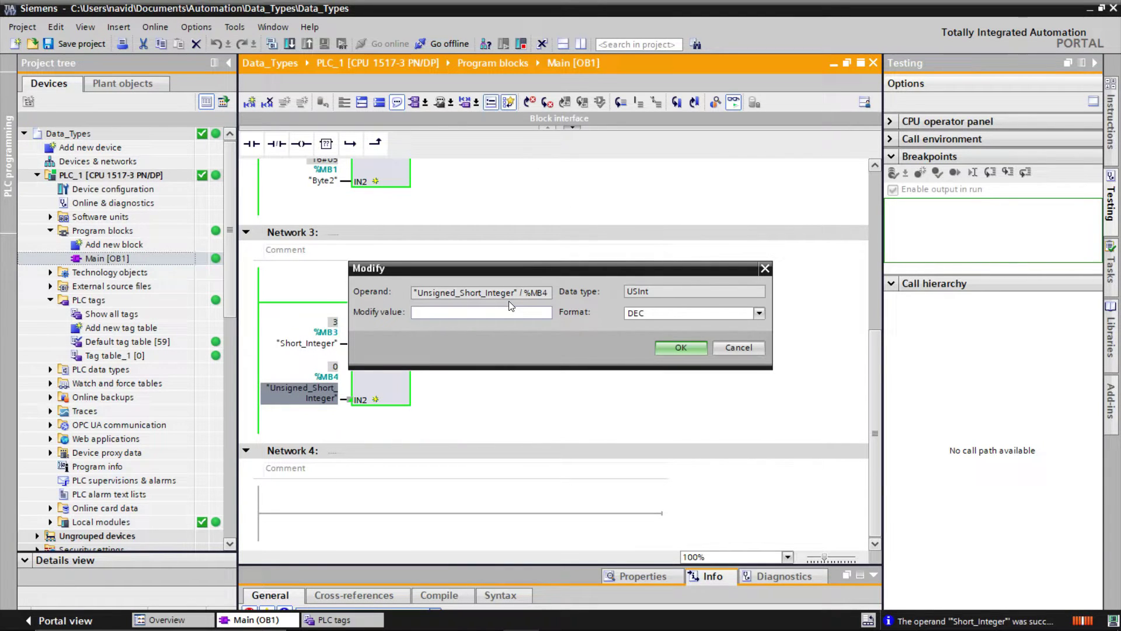
pyautogui.write('5')
pyautogui.click(679, 348)
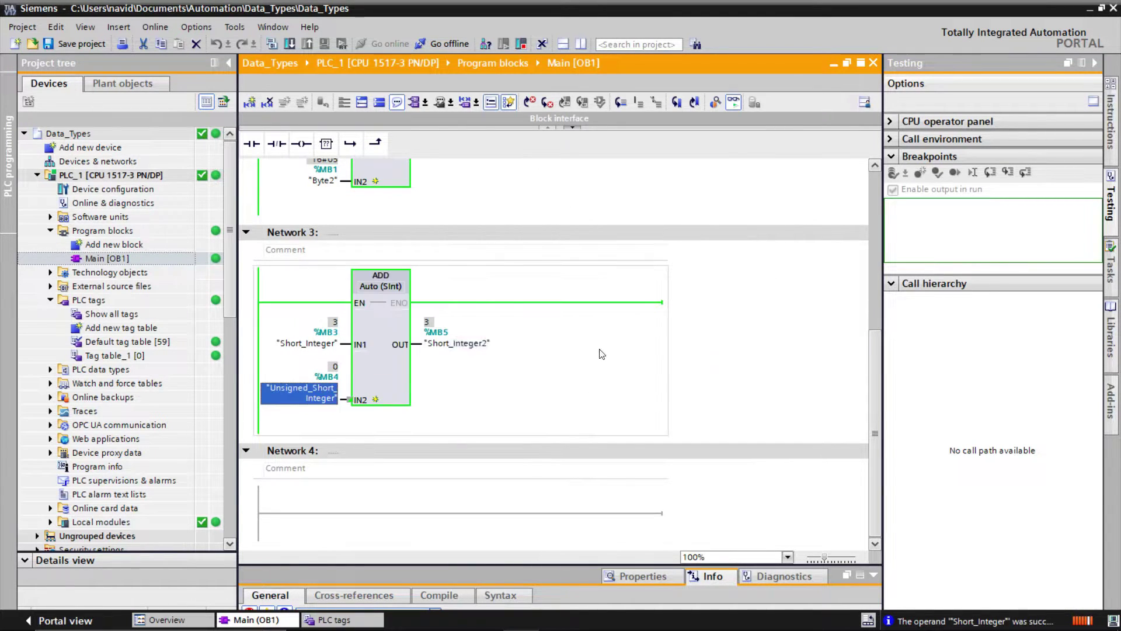
# Change Short_Integer's live value to -3
pyautogui.rightClick(313, 345)
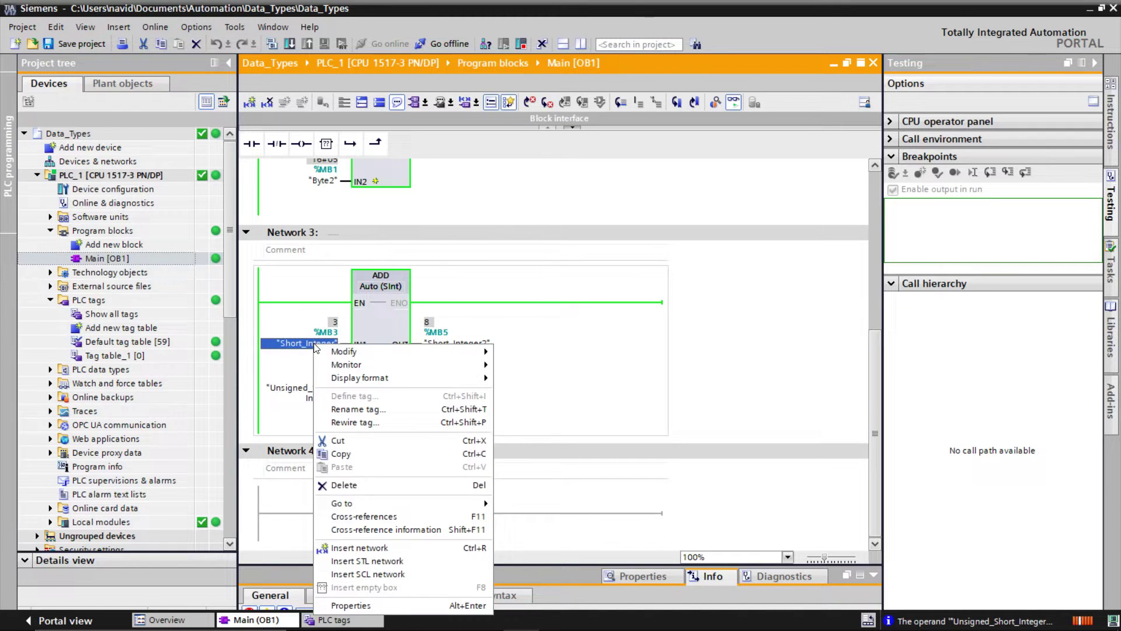
pyautogui.moveTo(351, 355)
pyautogui.click(536, 379)
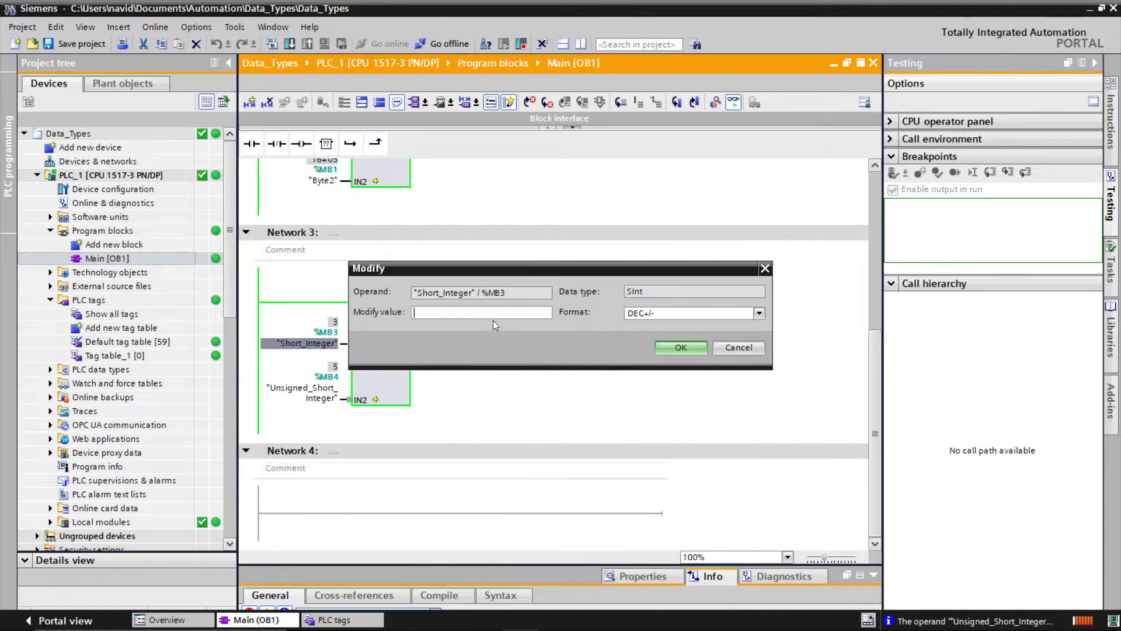
pyautogui.write('-3')
pyautogui.click(668, 347)
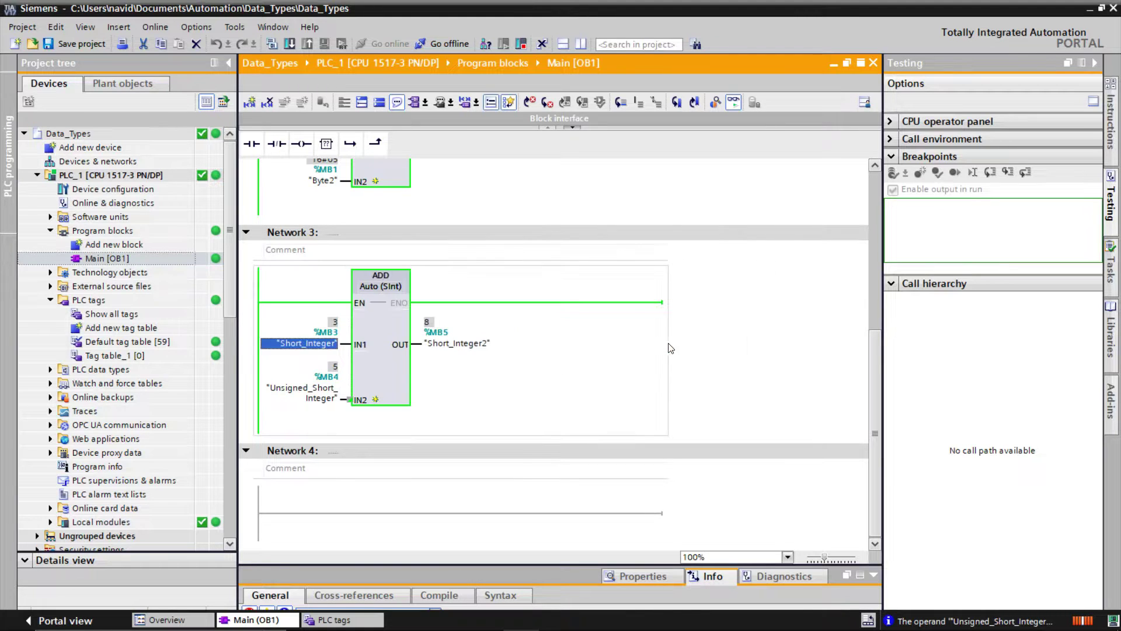
# Modify Short_Integer's live value to -29
pyautogui.rightClick(324, 345)
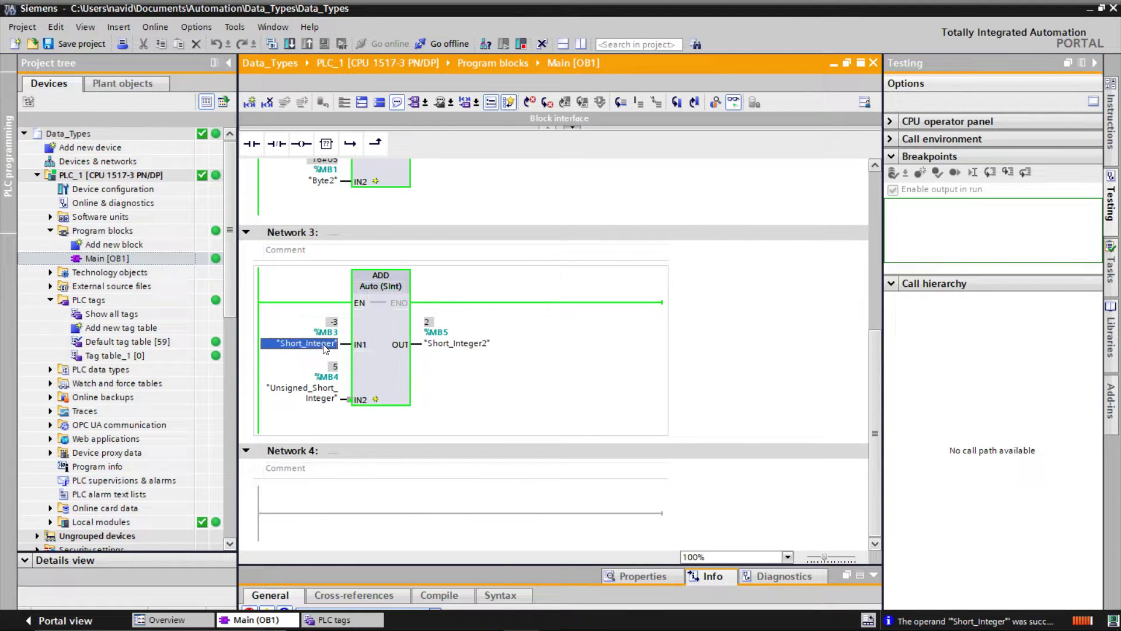
pyautogui.moveTo(408, 352)
pyautogui.click(524, 379)
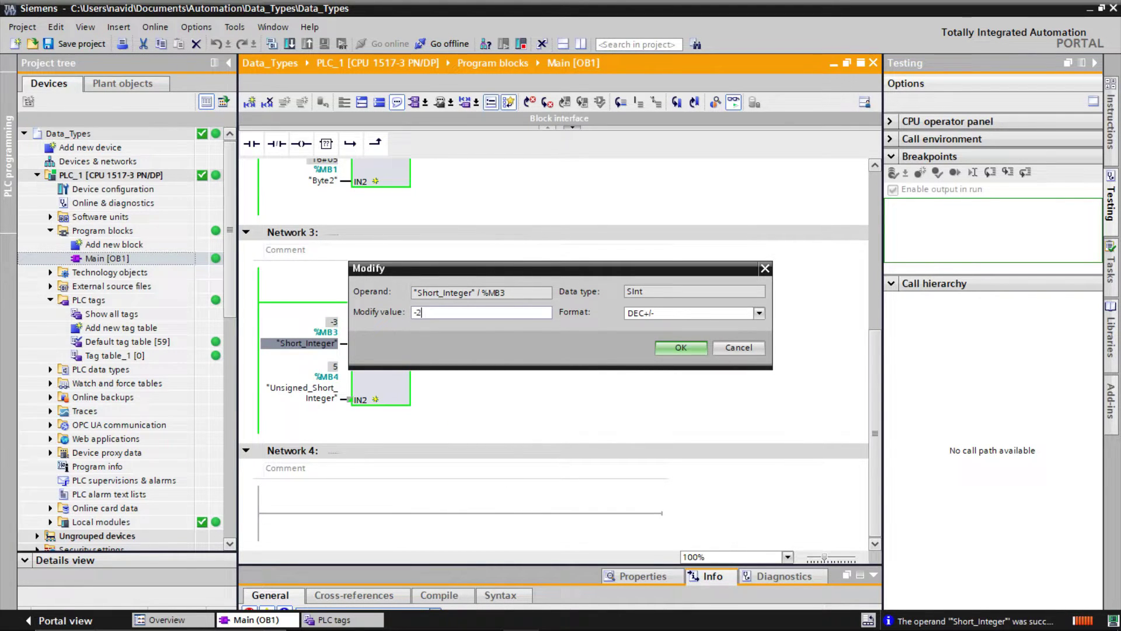
pyautogui.write('-29')
pyautogui.click(681, 348)
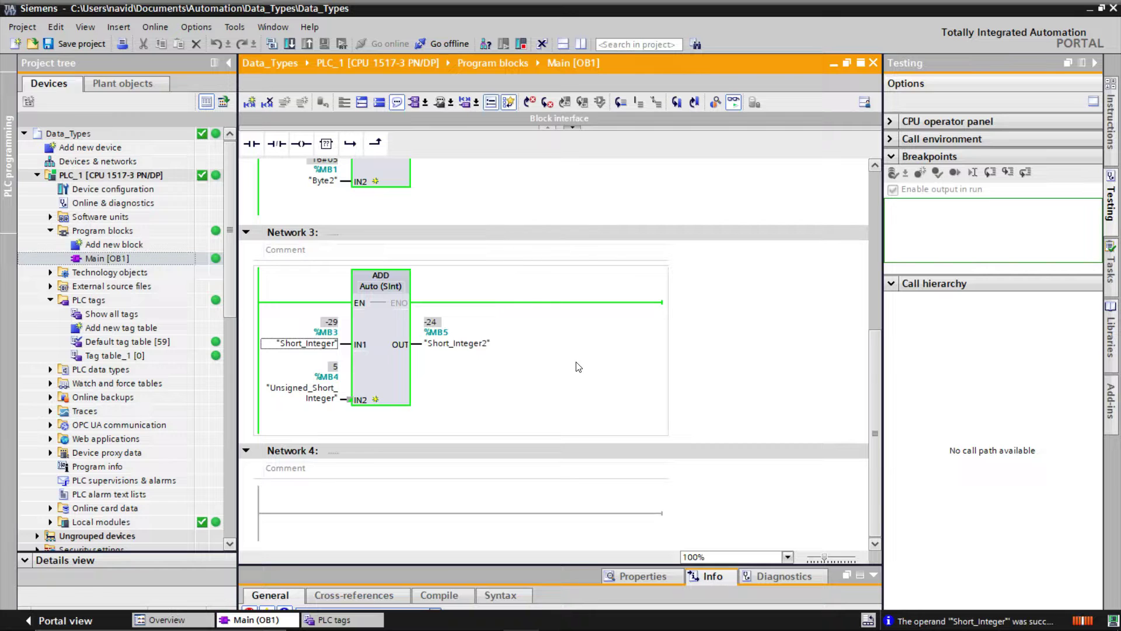
# Modify Short_Integer again so it holds -127
pyautogui.rightClick(328, 343)
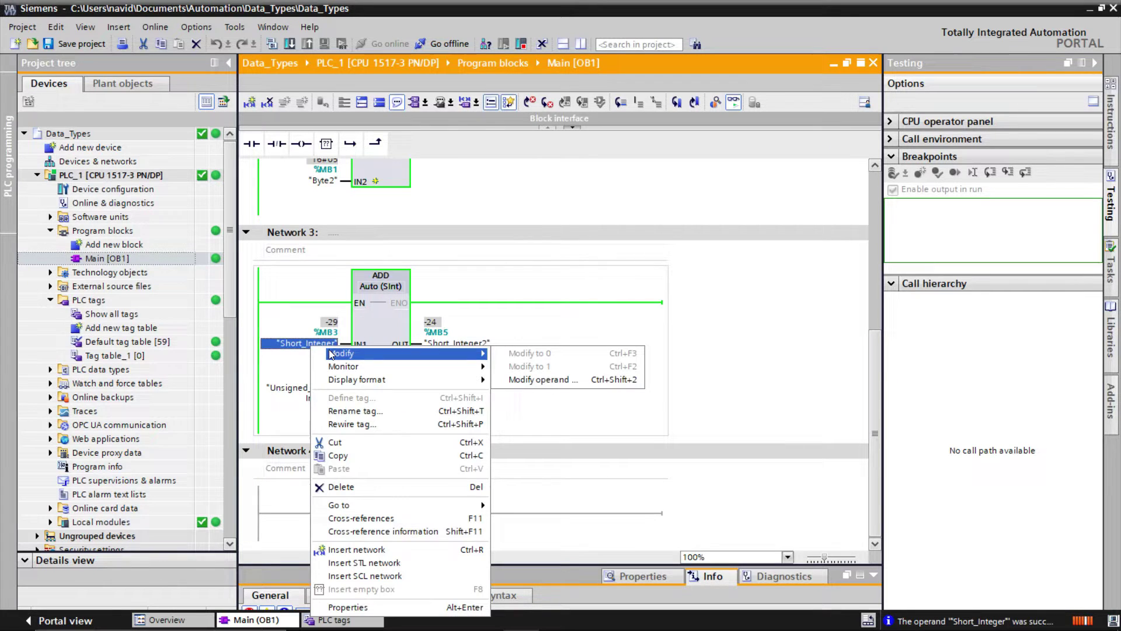
pyautogui.click(522, 377)
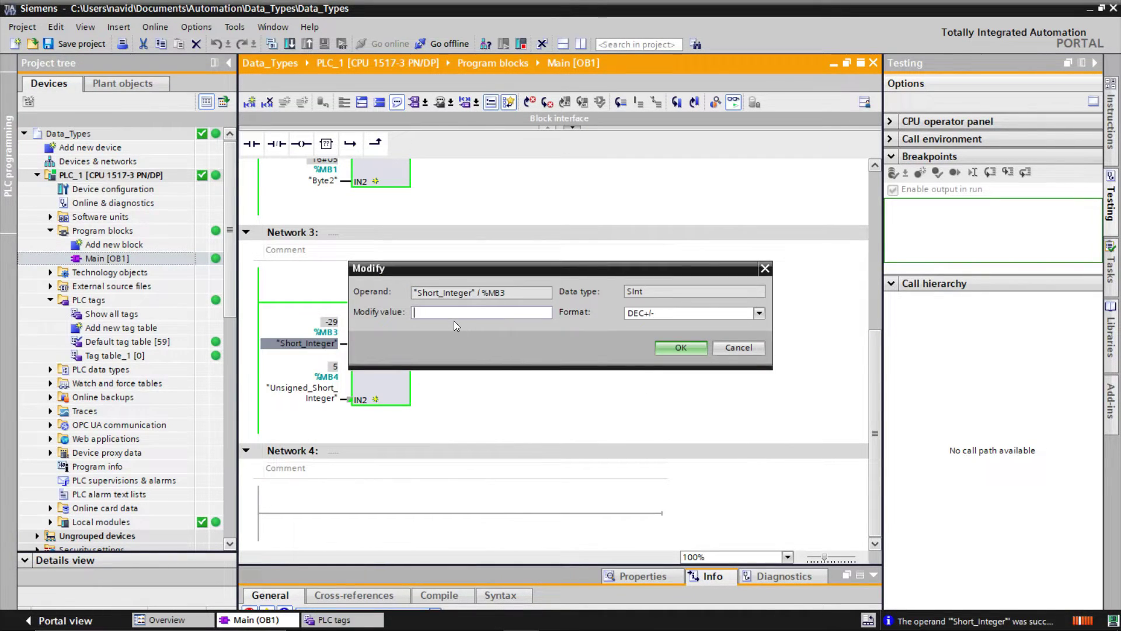
pyautogui.write('12')
pyautogui.write('7')
pyautogui.click(655, 348)
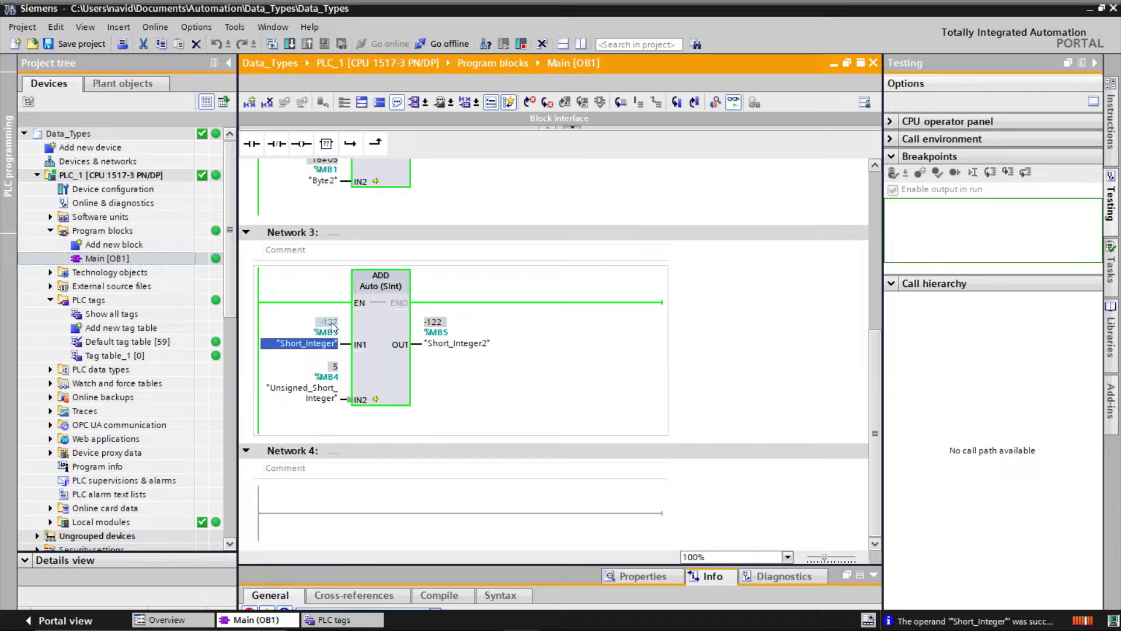
pyautogui.moveTo(333, 327)
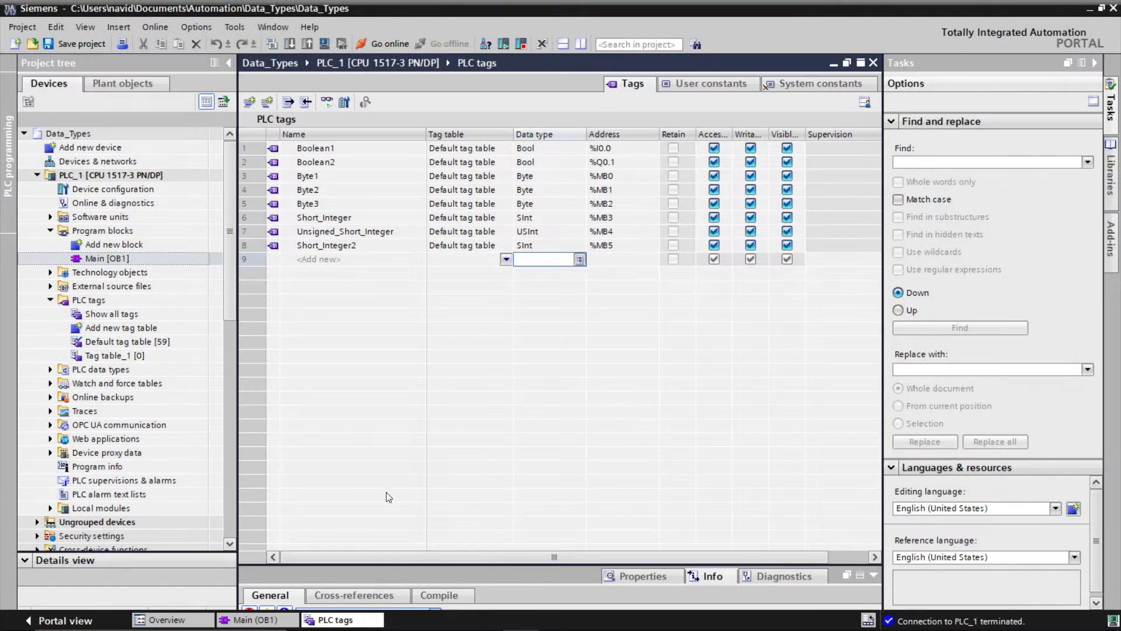
# Add tag Word with data type Word at memory address %MW6
pyautogui.click(318, 259)
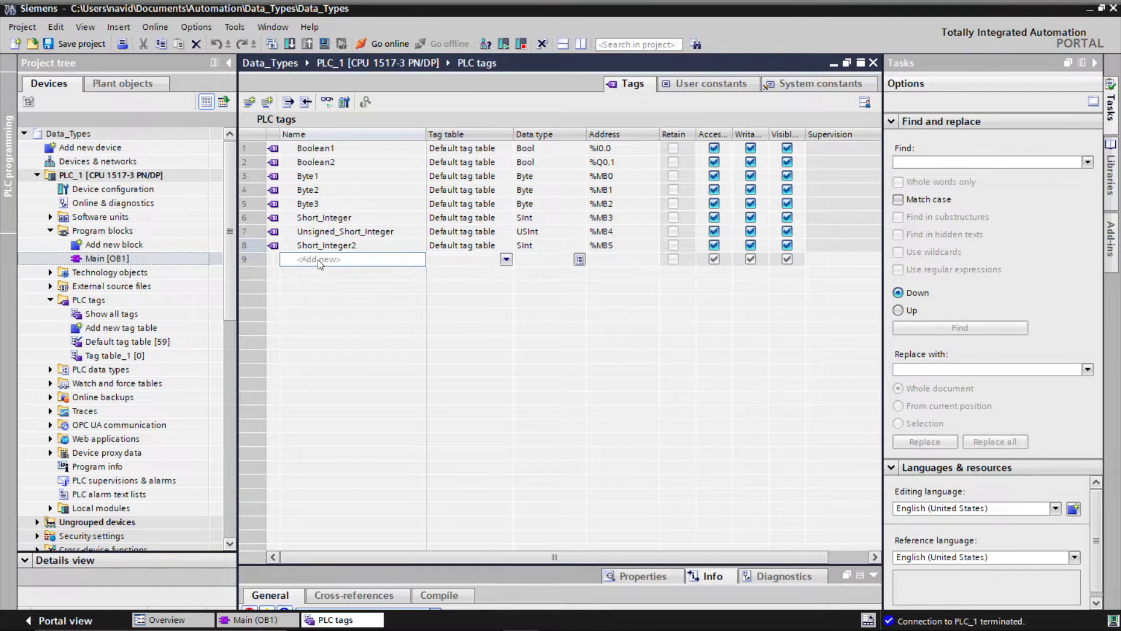
pyautogui.write('Word')
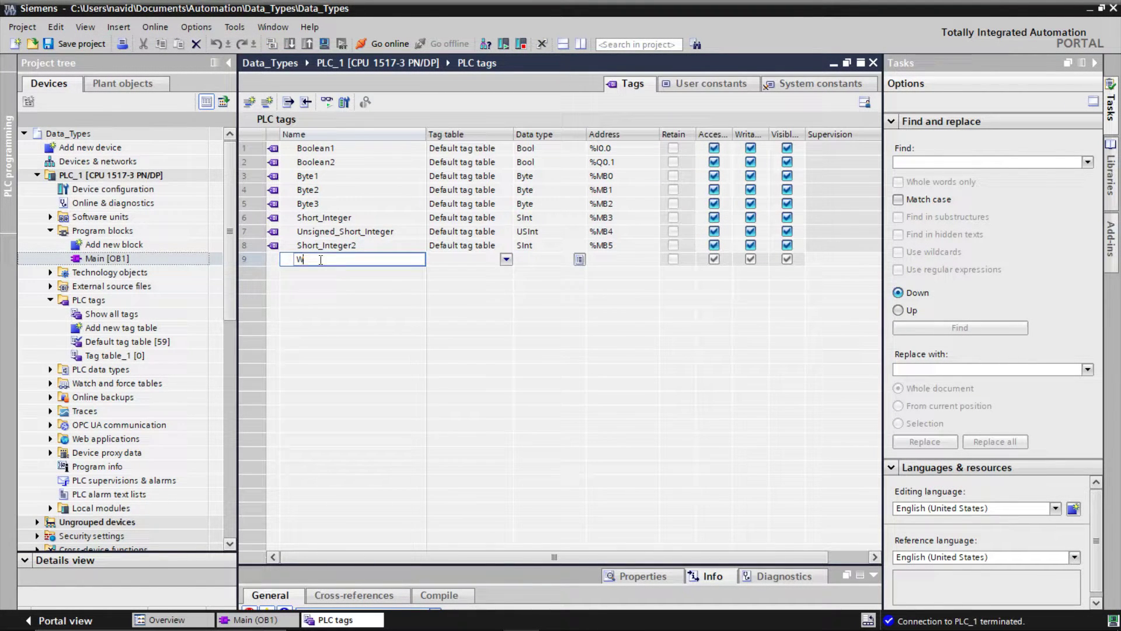
pyautogui.click(535, 260)
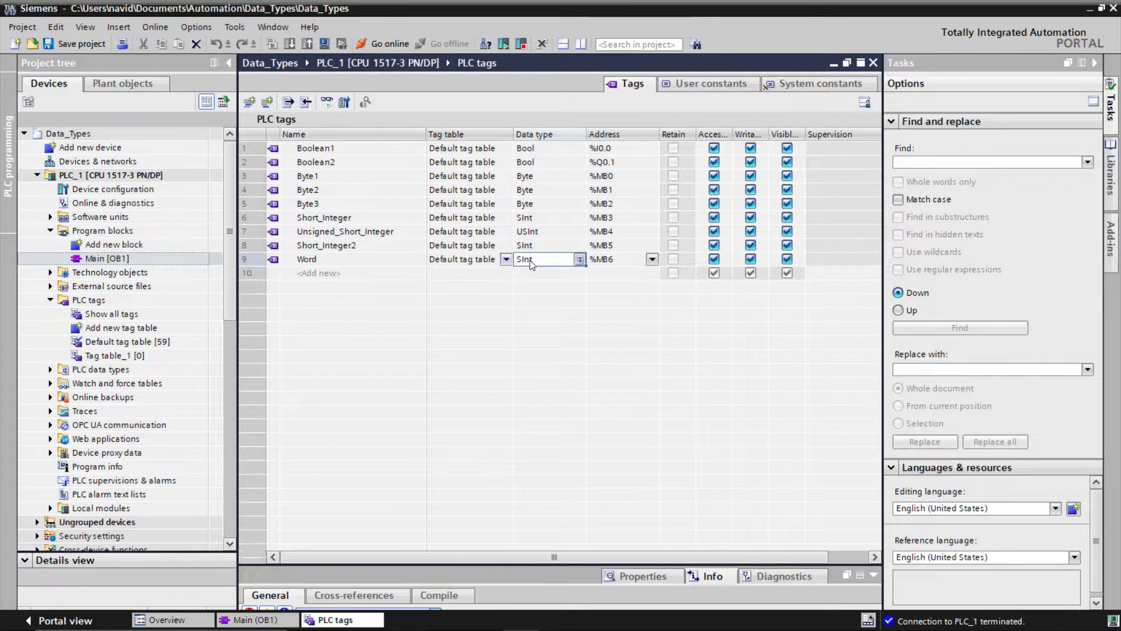
pyautogui.doubleClick(535, 260)
pyautogui.write('wor')
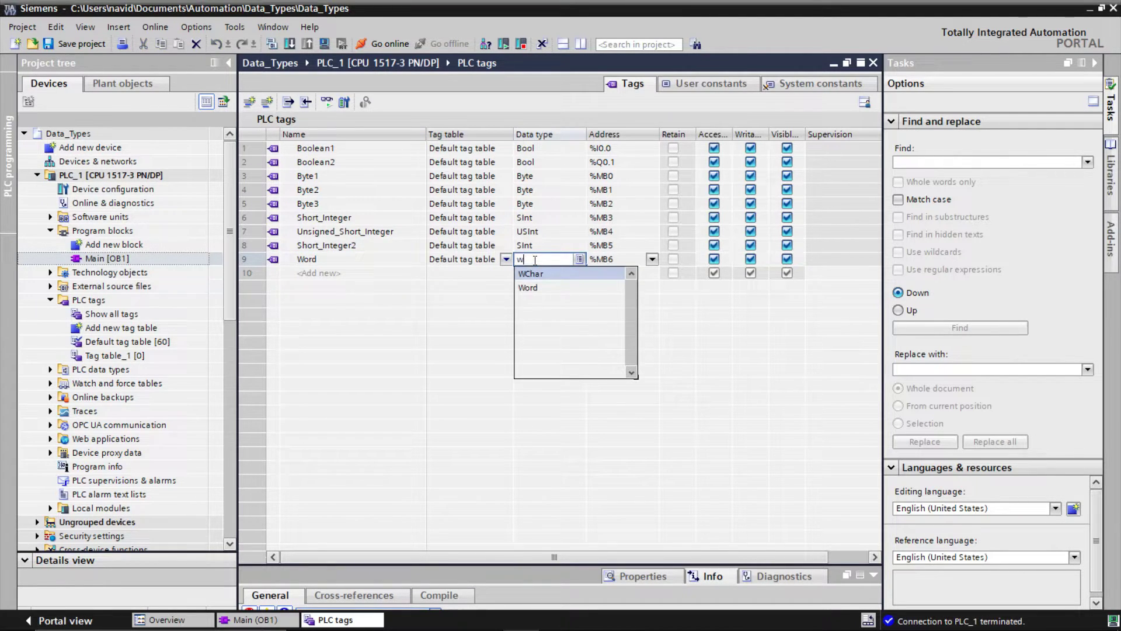
pyautogui.click(529, 273)
pyautogui.press('Return')
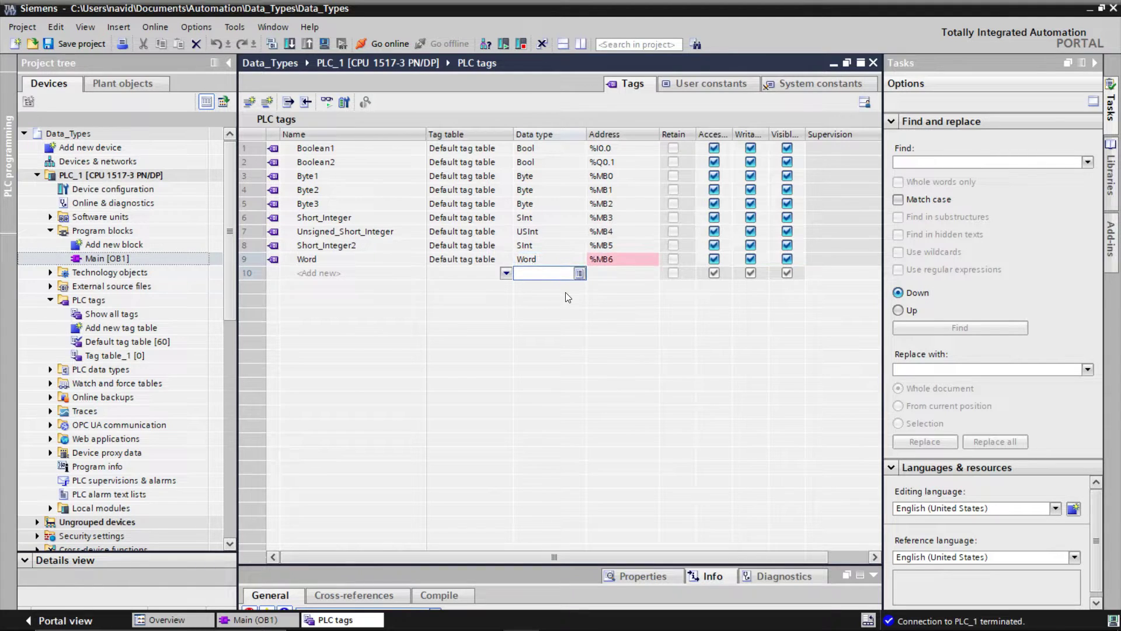
pyautogui.click(652, 260)
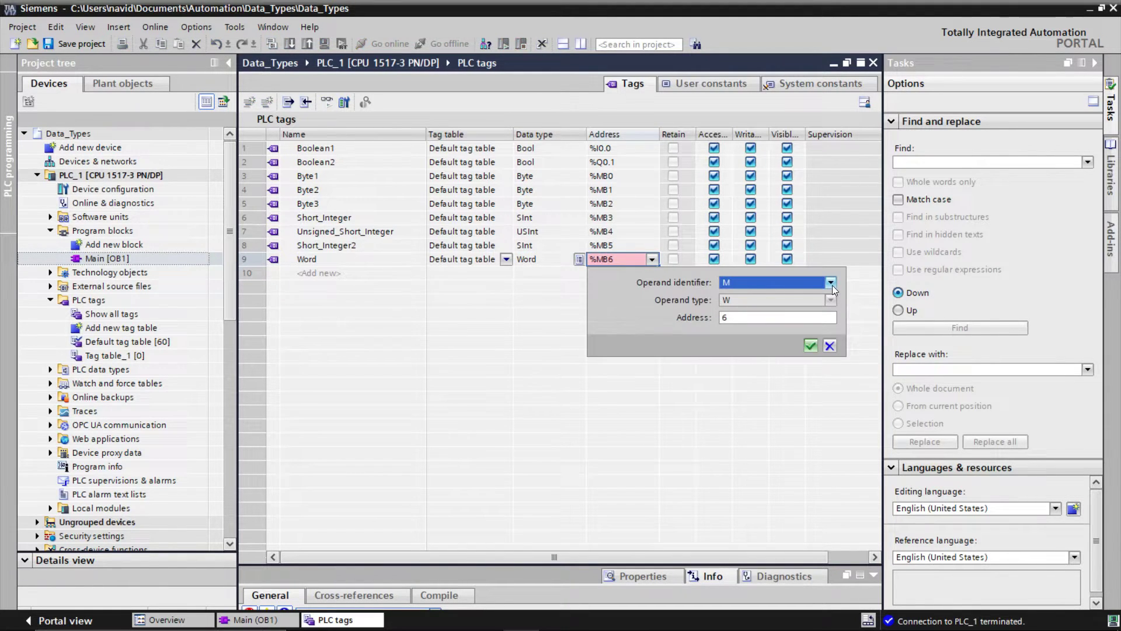
pyautogui.click(811, 345)
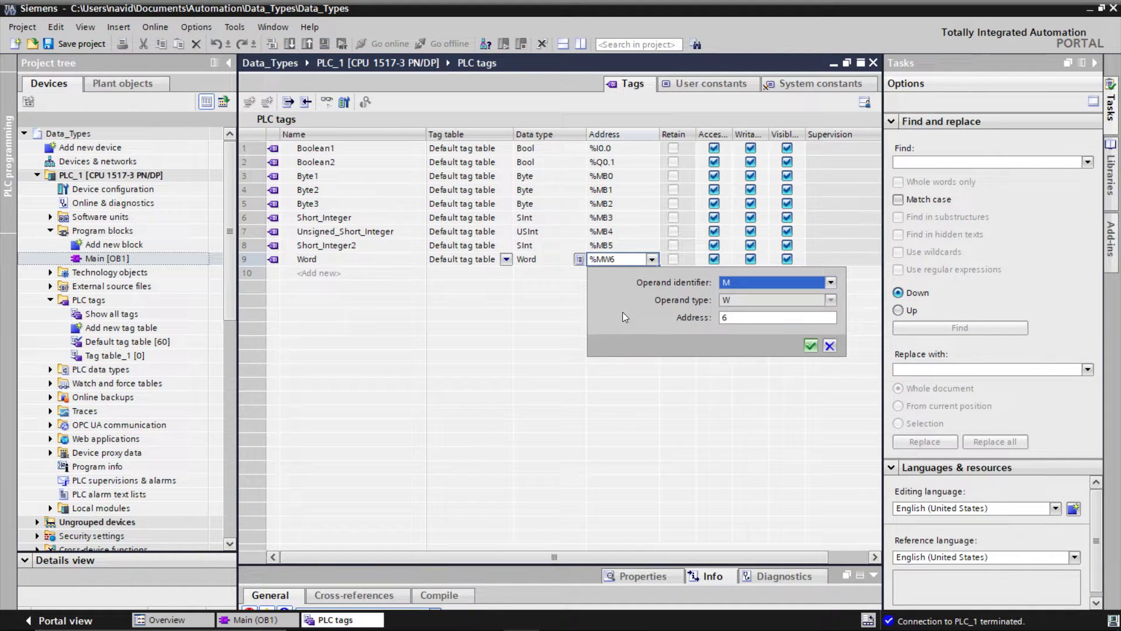
pyautogui.click(808, 348)
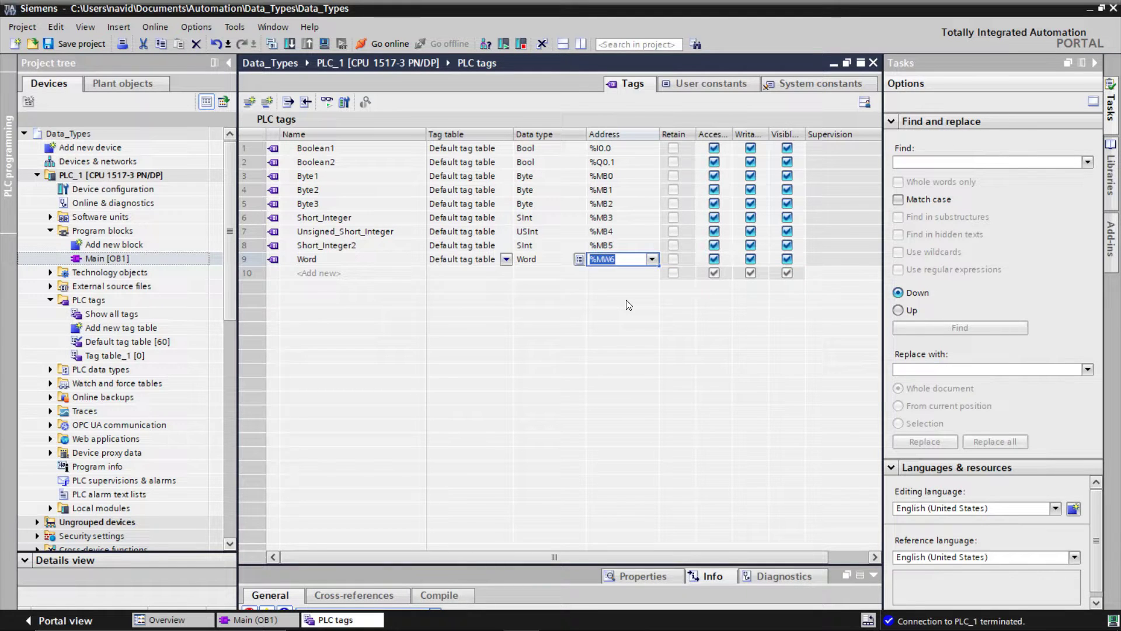
pyautogui.press('Return')
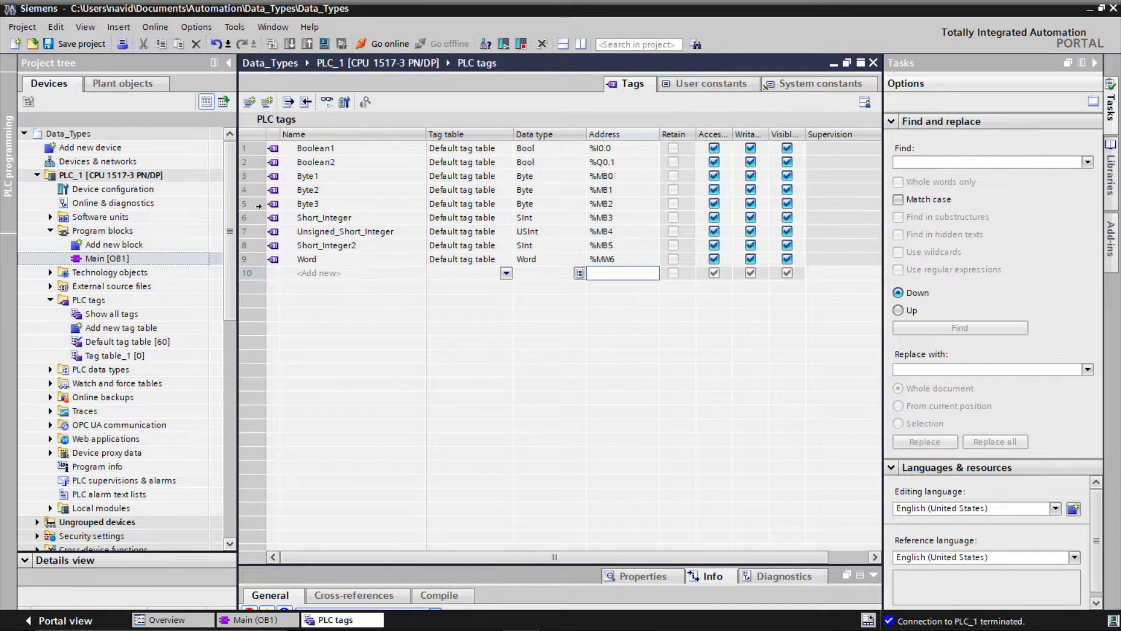
# Open PLC_1's assignment list and inspect which tags occupy memory bytes MB0 to MB5
pyautogui.rightClick(112, 176)
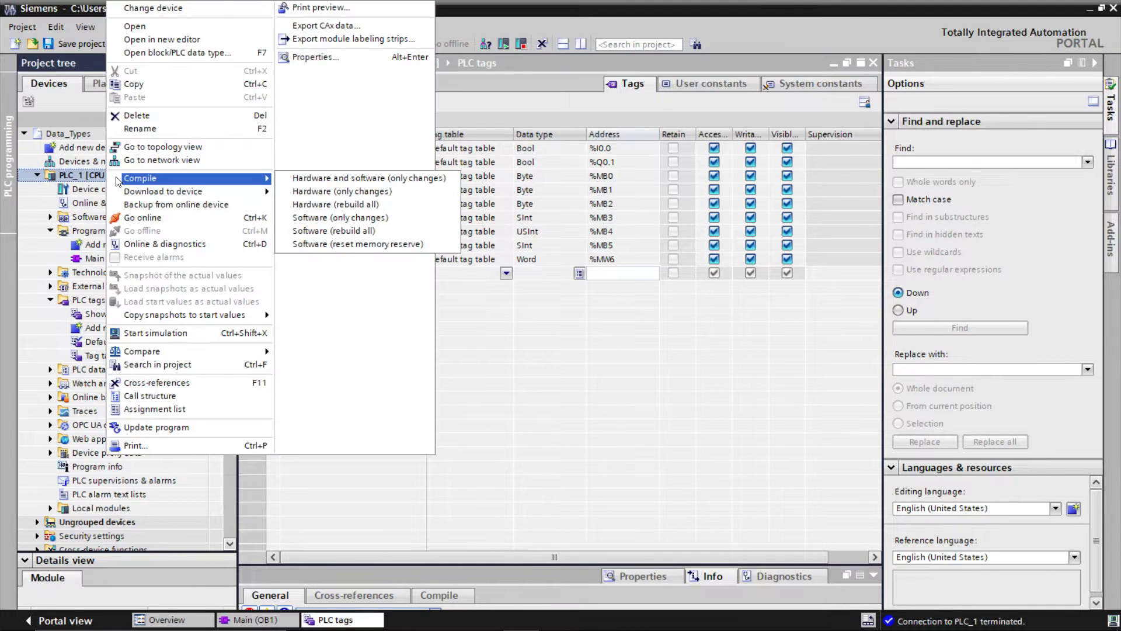
pyautogui.click(149, 408)
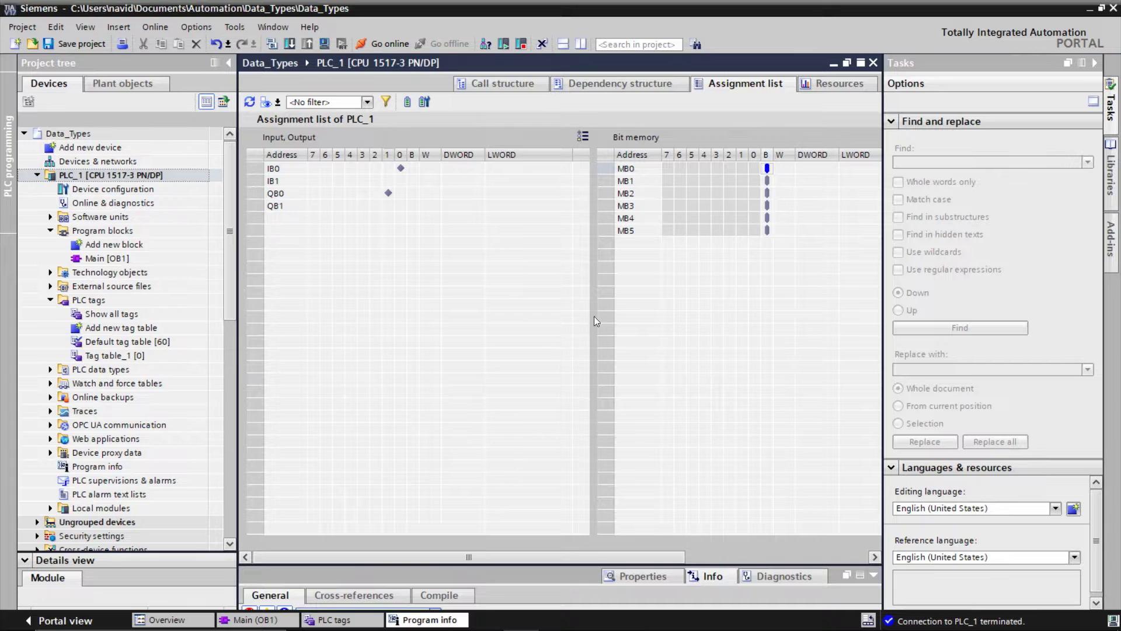
pyautogui.click(768, 169)
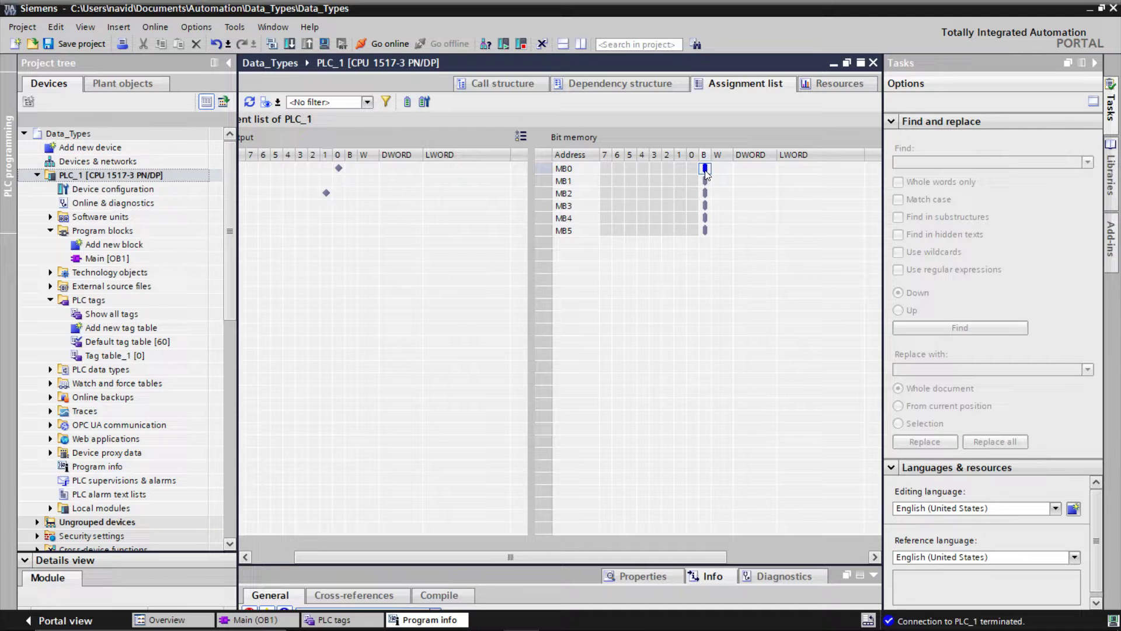
pyautogui.moveTo(706, 173)
pyautogui.moveTo(706, 221)
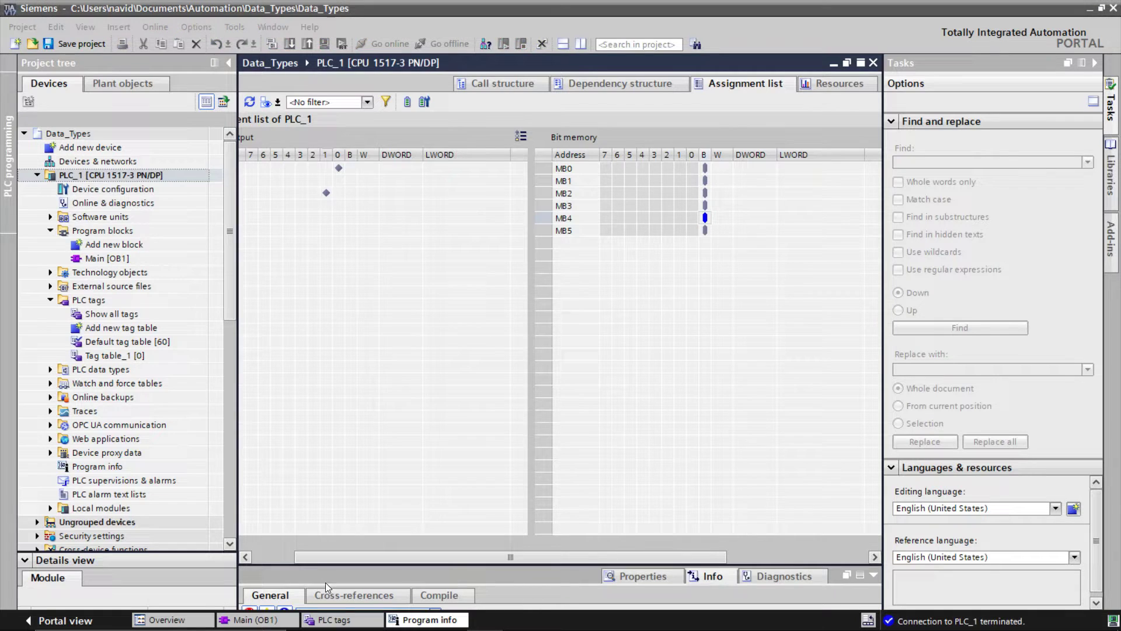
# Replace the Network 3 ADD block's IN1 operand with the Word tag
pyautogui.click(283, 620)
pyautogui.doubleClick(309, 357)
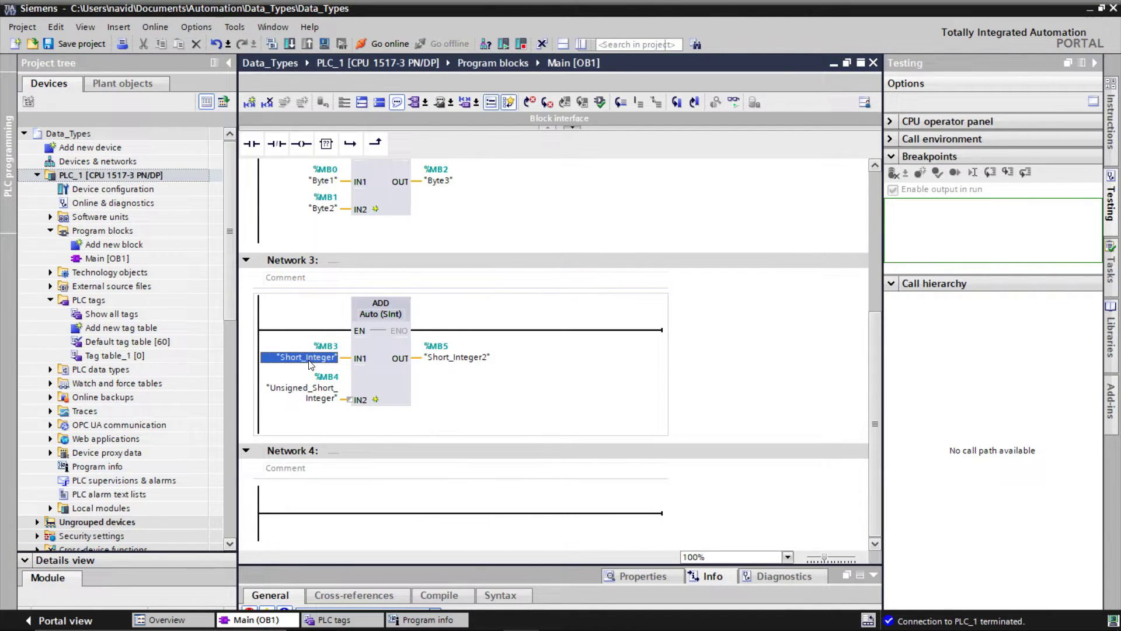
pyautogui.write('w')
pyautogui.click(296, 374)
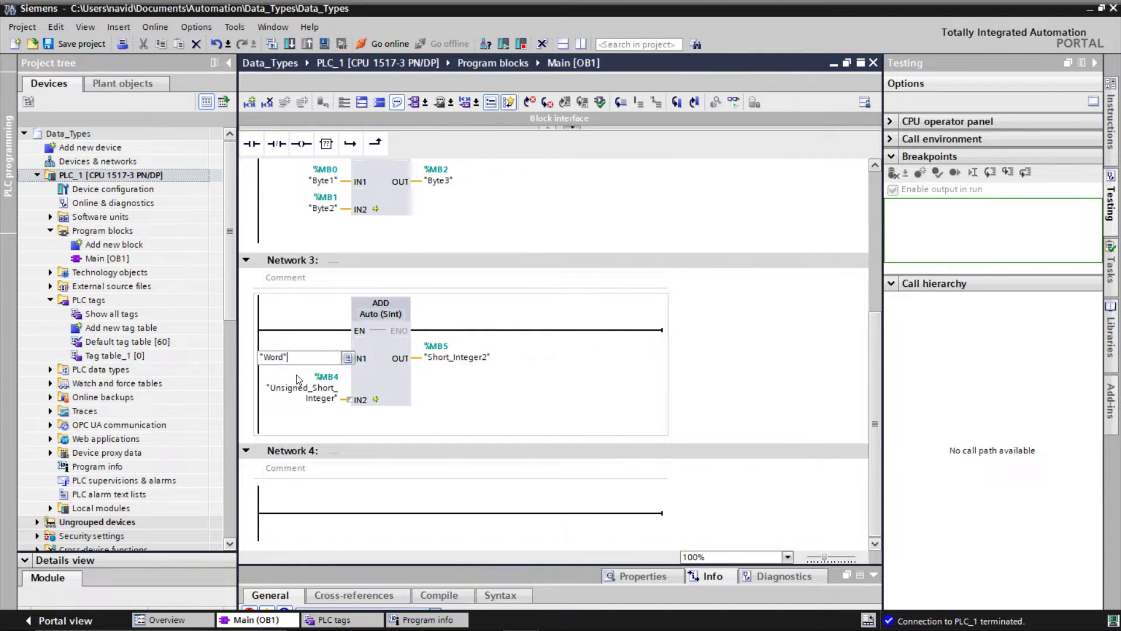
pyautogui.press('Return')
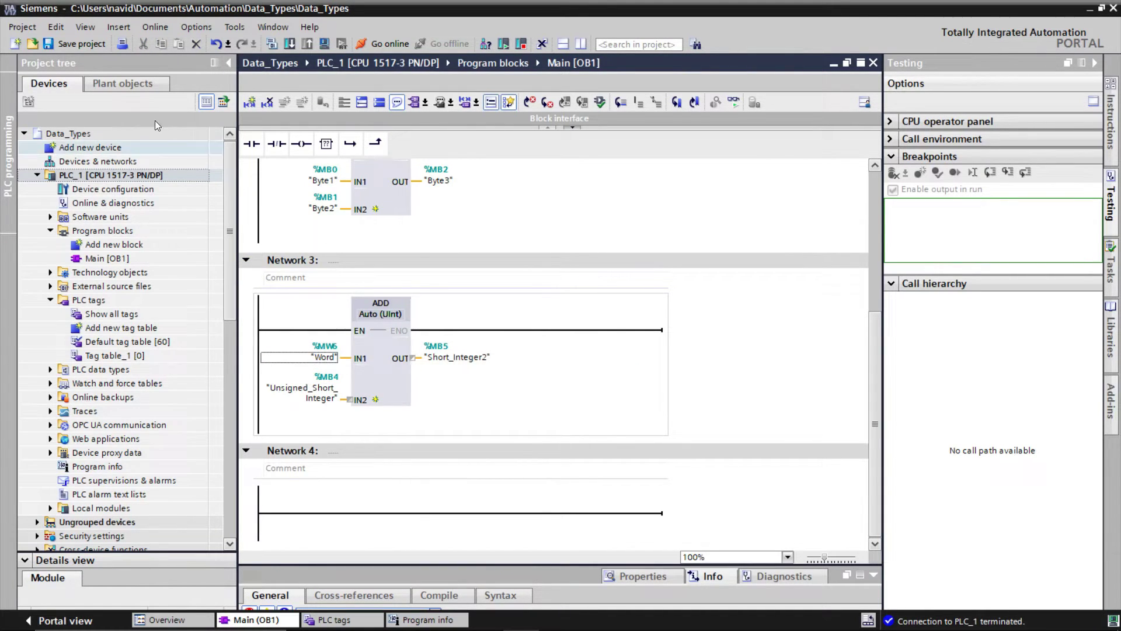
# Save the project and download it to PLC_1
pyautogui.click(82, 43)
pyautogui.click(289, 46)
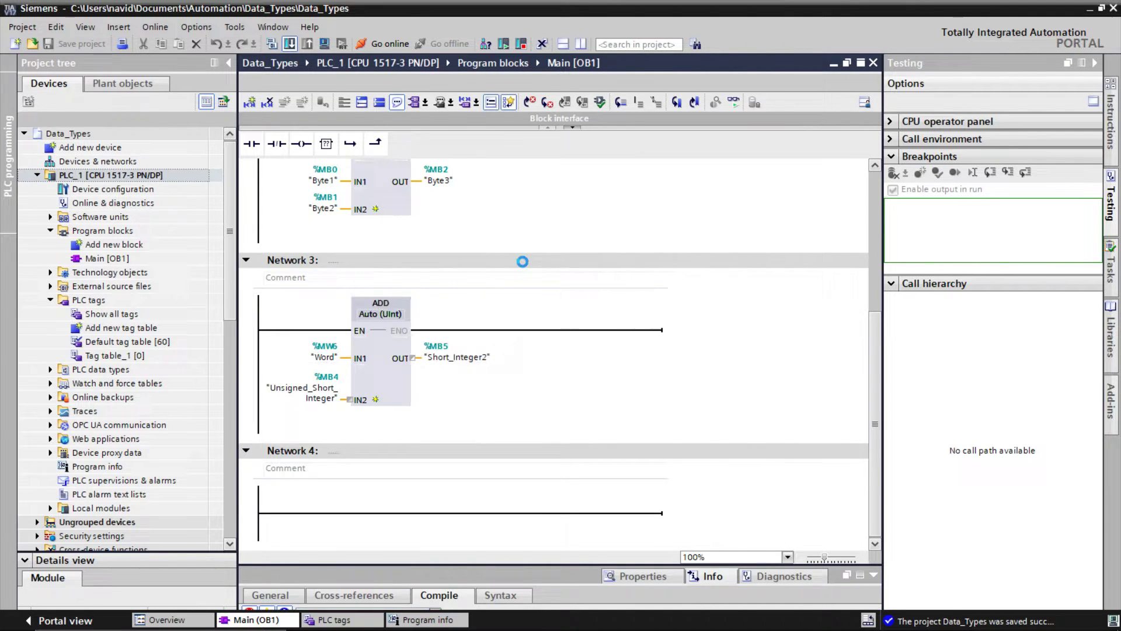
pyautogui.click(730, 462)
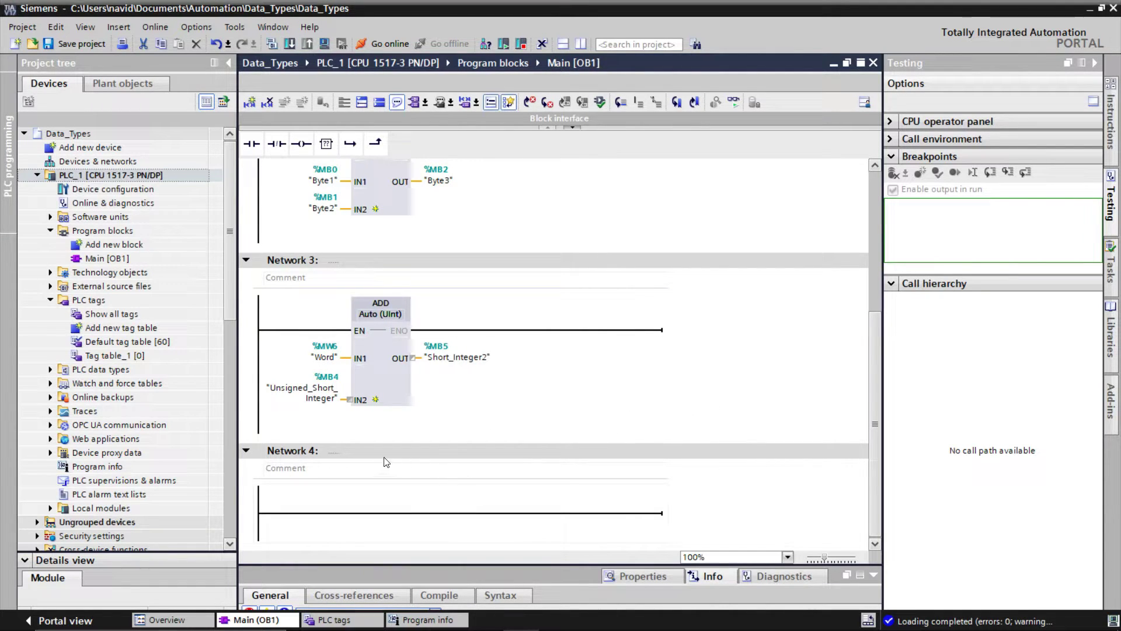
# In PLC_1's assignment list, check that Word uses MB6–MB7 and which tags use IB0.0 and QB0.0
pyautogui.rightClick(106, 177)
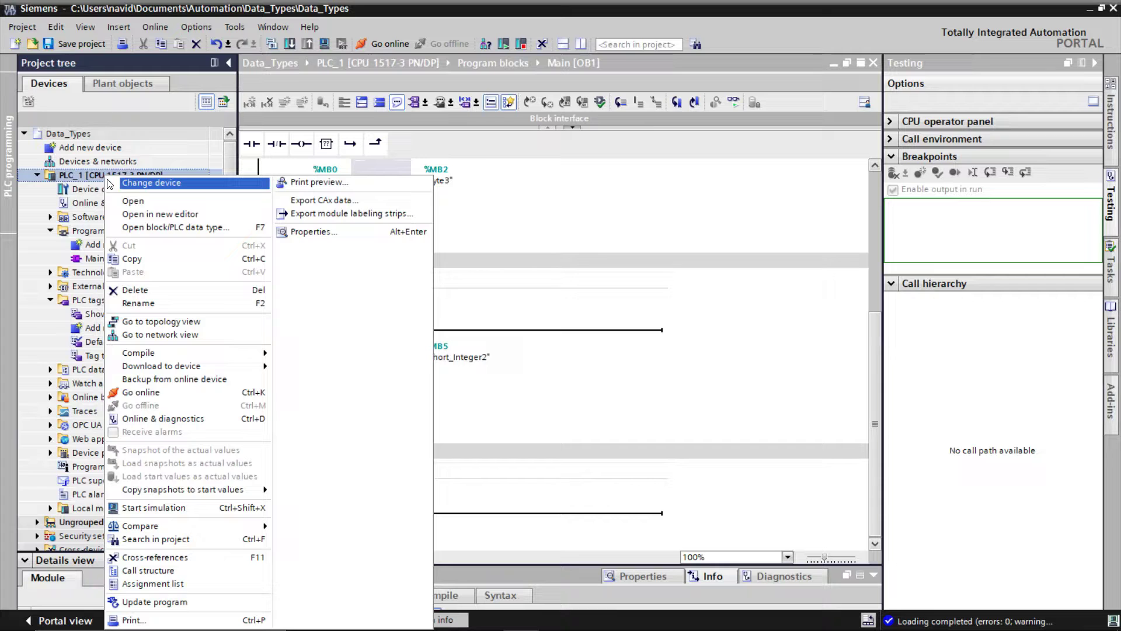
pyautogui.click(174, 584)
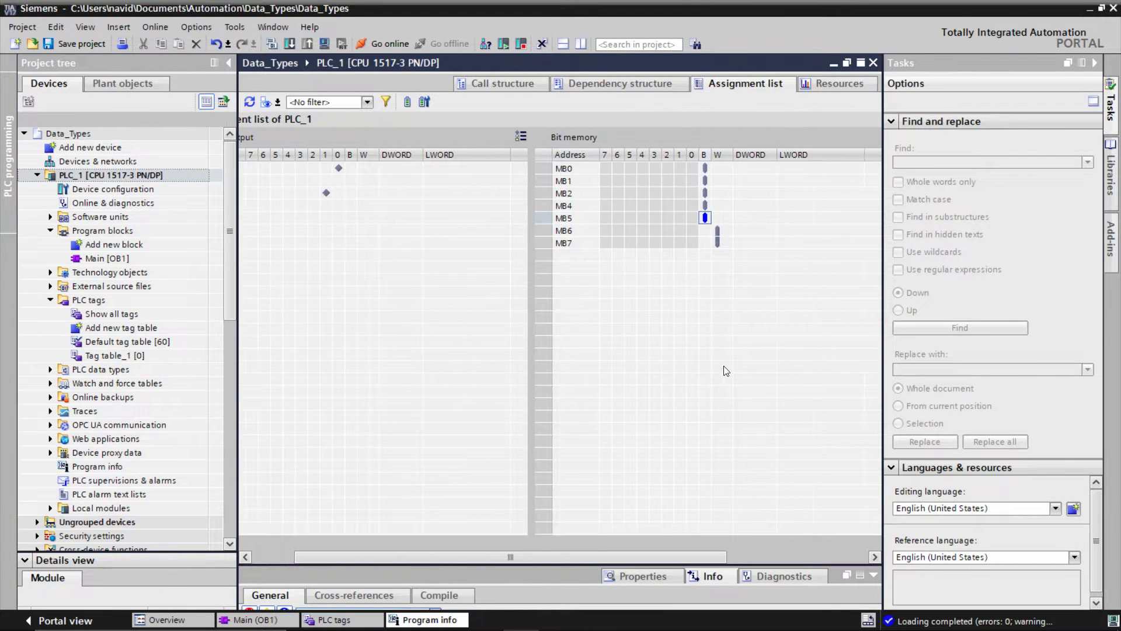
pyautogui.click(717, 231)
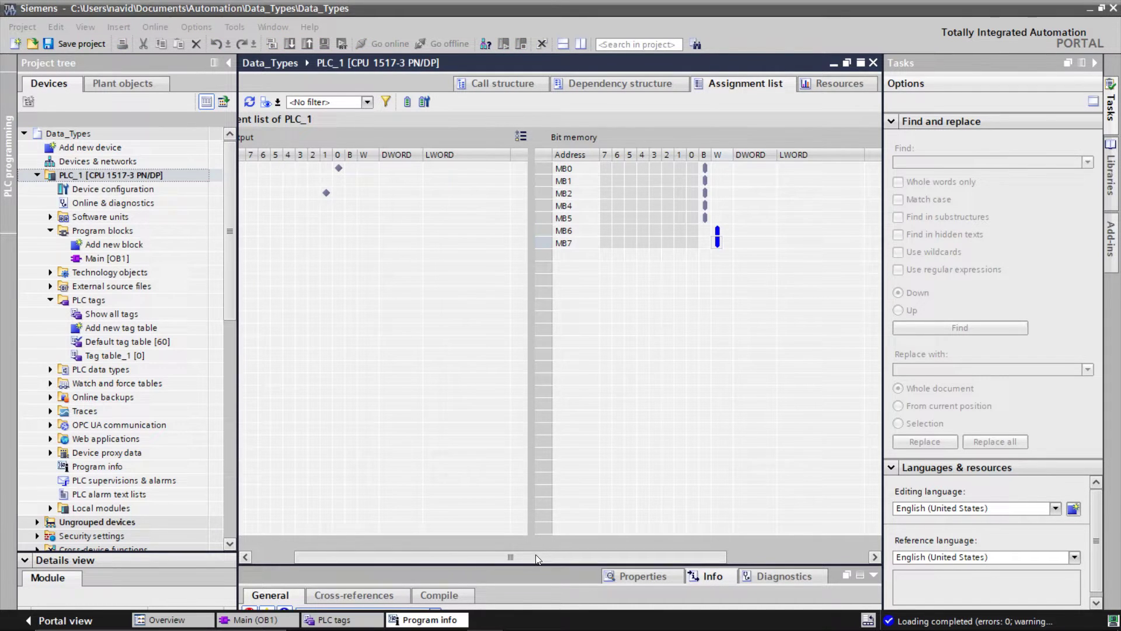
pyautogui.moveTo(535, 555); pyautogui.dragTo(493, 556)
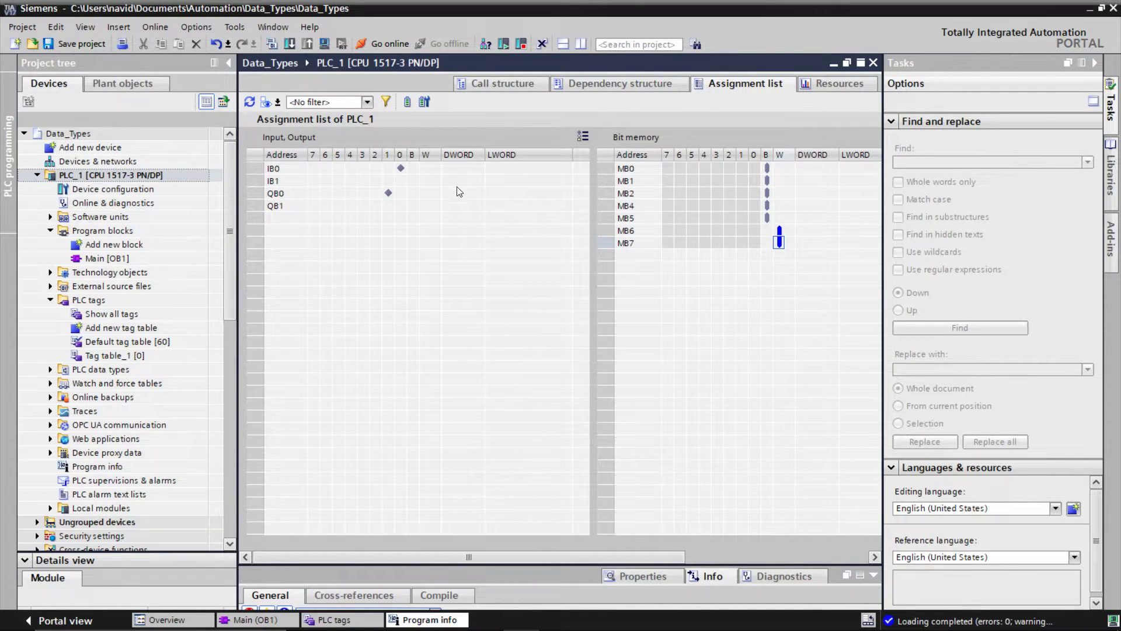
pyautogui.click(400, 168)
pyautogui.moveTo(388, 194)
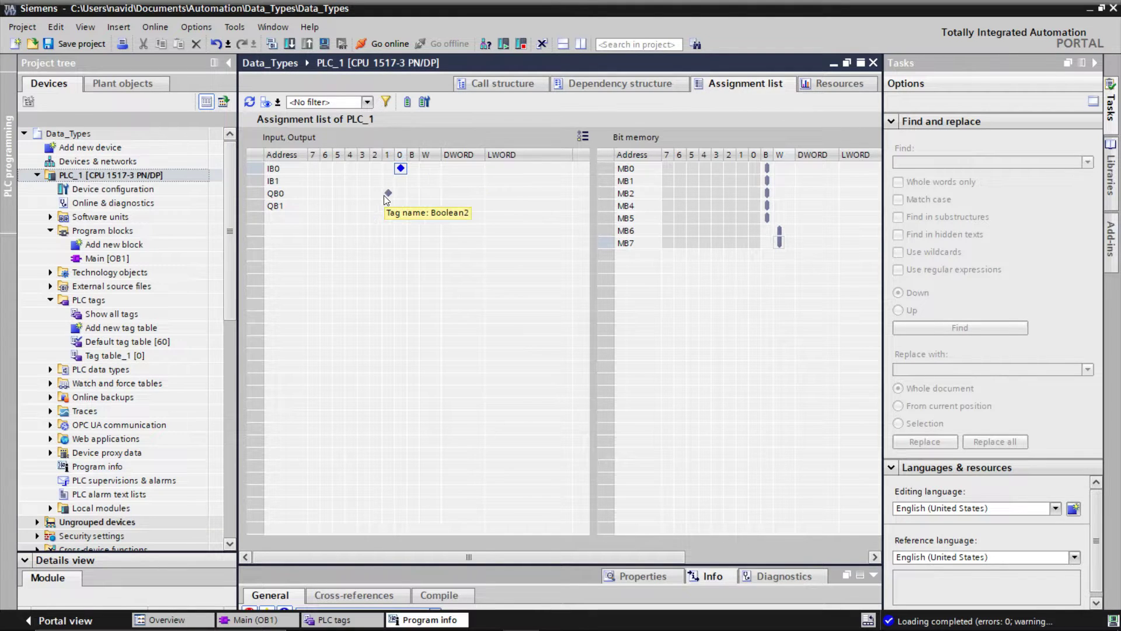
pyautogui.click(387, 194)
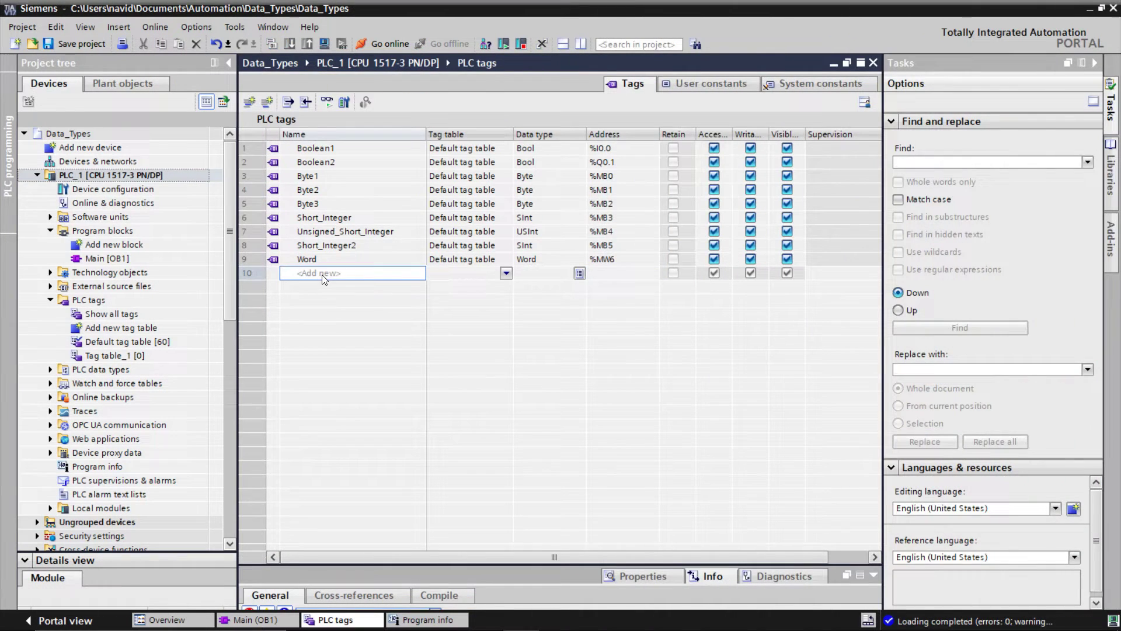
# Add a tag named Integer with data type Int at %MW8
pyautogui.write('Integer')
pyautogui.click(559, 273)
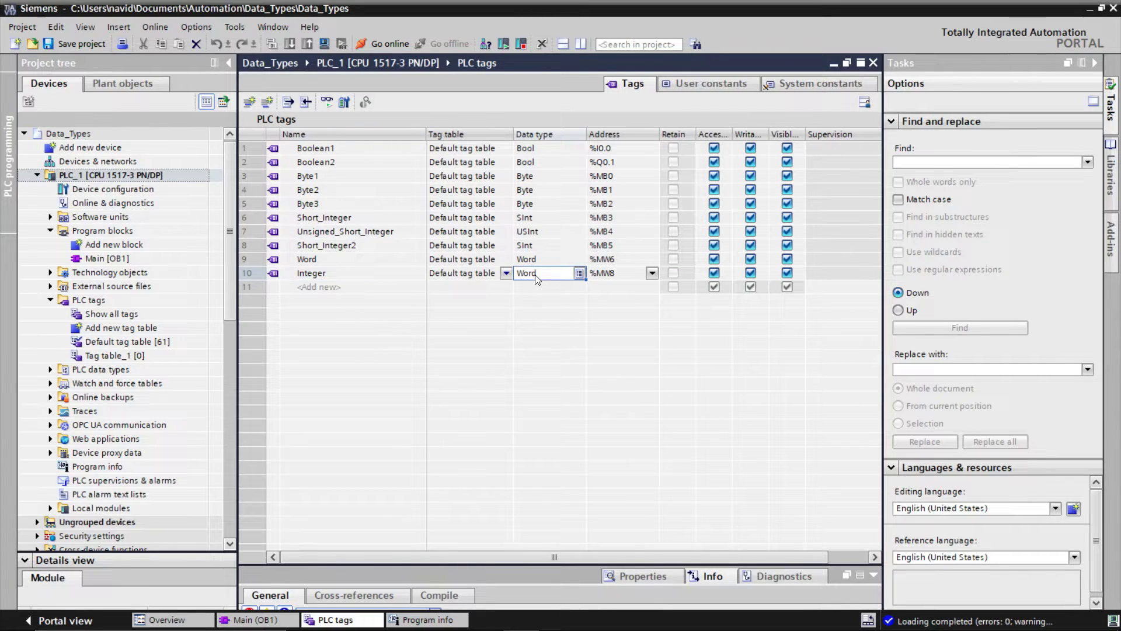
pyautogui.doubleClick(536, 273)
pyautogui.write('Int')
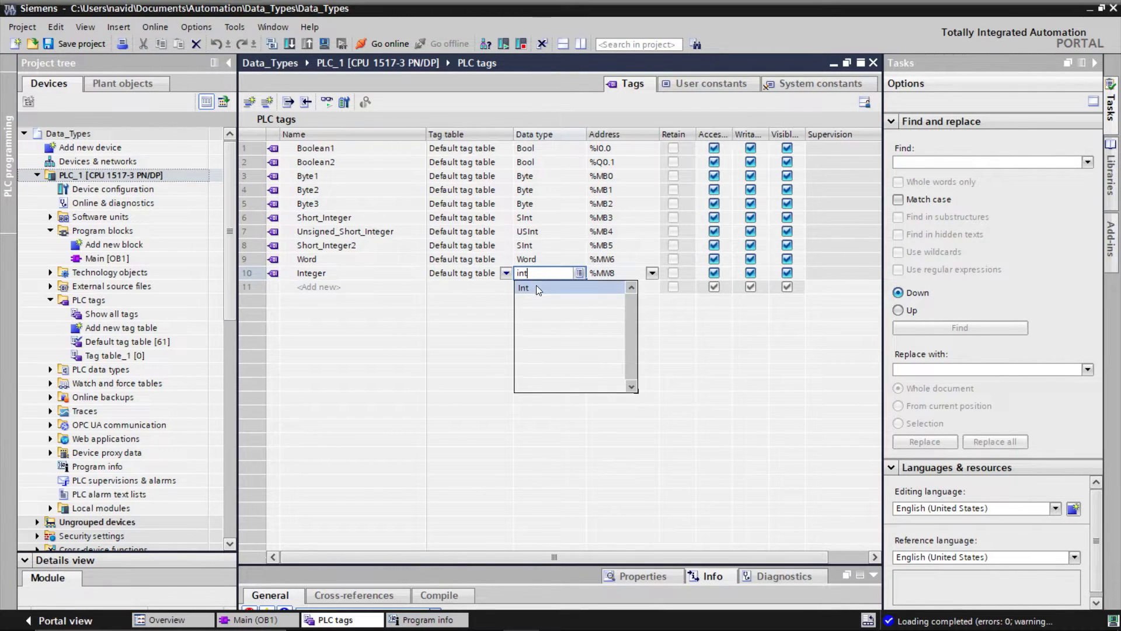
pyautogui.click(542, 290)
pyautogui.press('Tab')
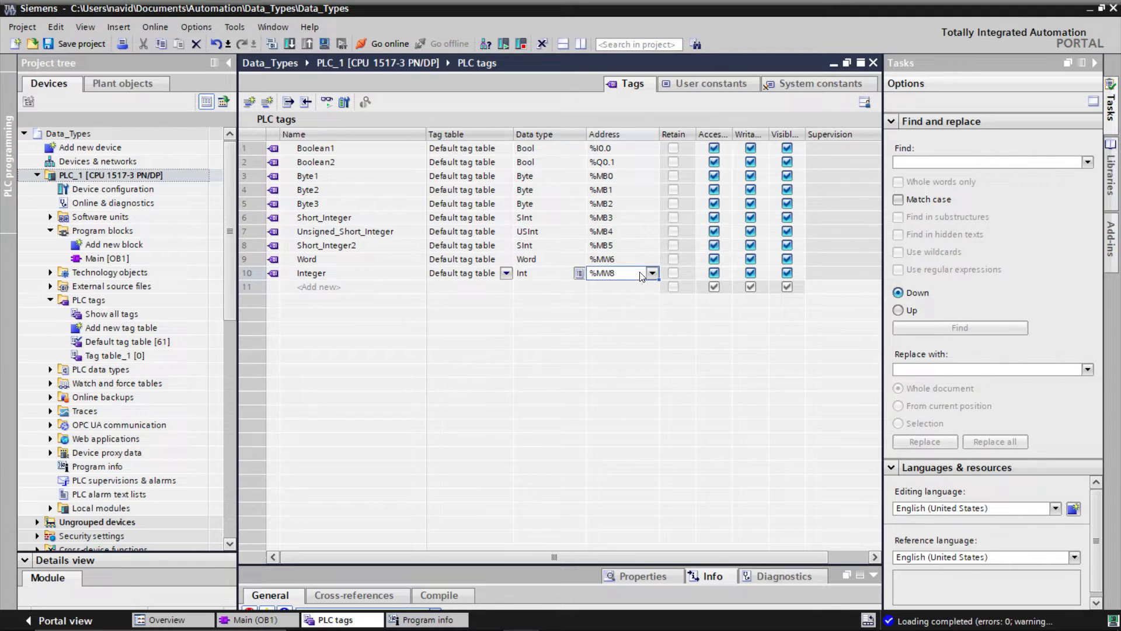
# Add an Unsigned_Integer tag in the next row and begin entering an unsigned data type
pyautogui.click(354, 286)
pyautogui.write('Unsigned')
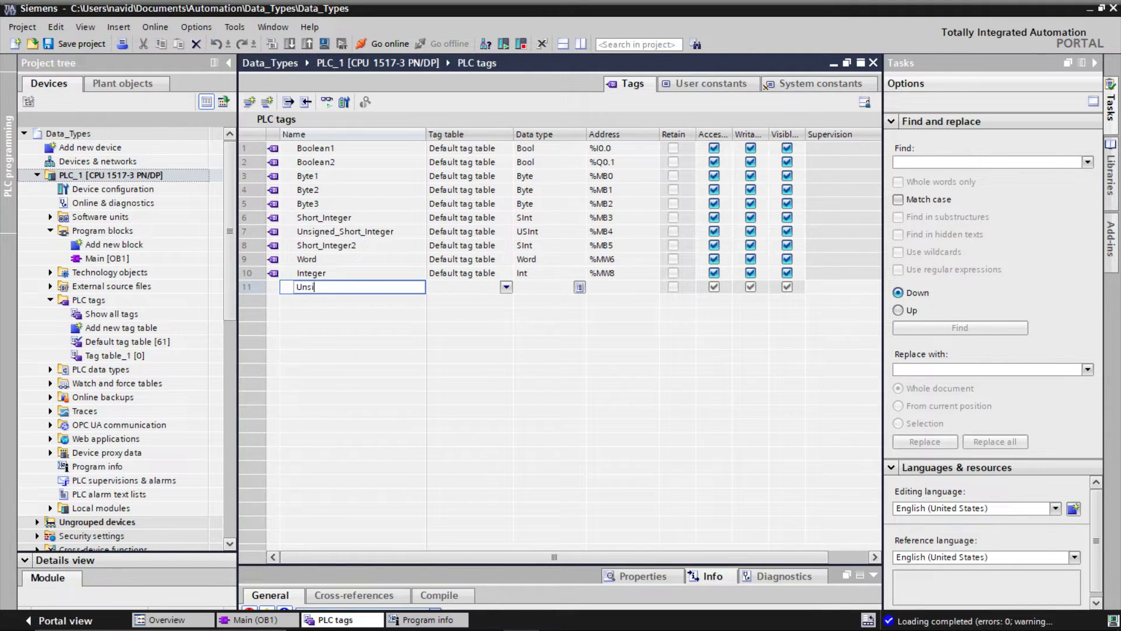
pyautogui.write('_Integer')
pyautogui.click(533, 292)
pyautogui.write('u')
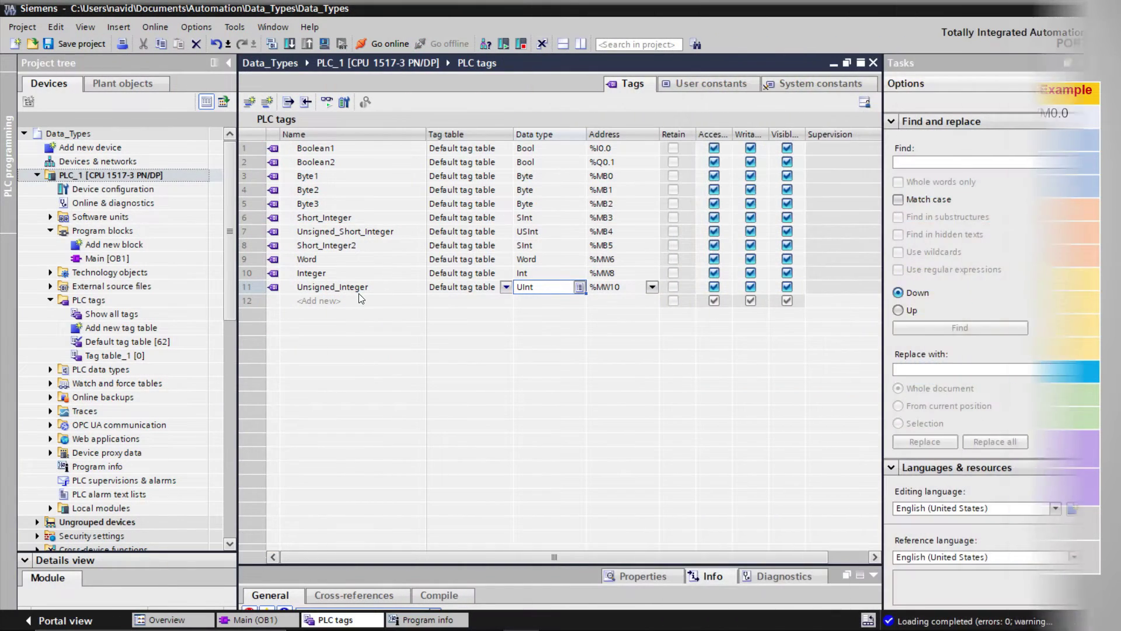
# Add a DoubleWord tag with data type DWord at address %MD12
pyautogui.click(346, 306)
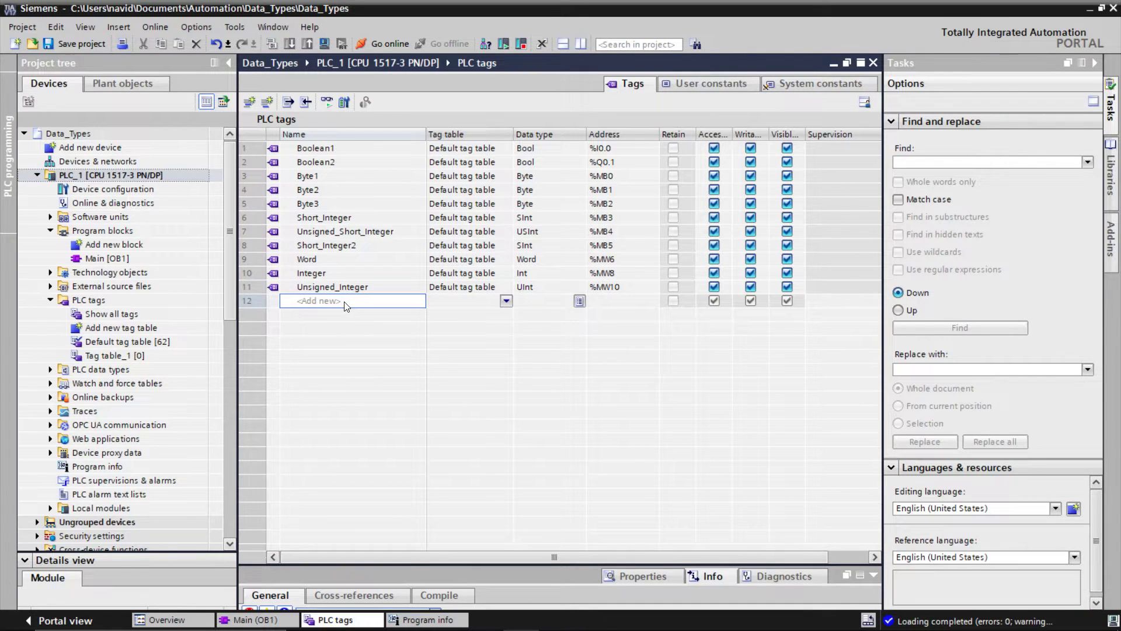
pyautogui.write('Dou')
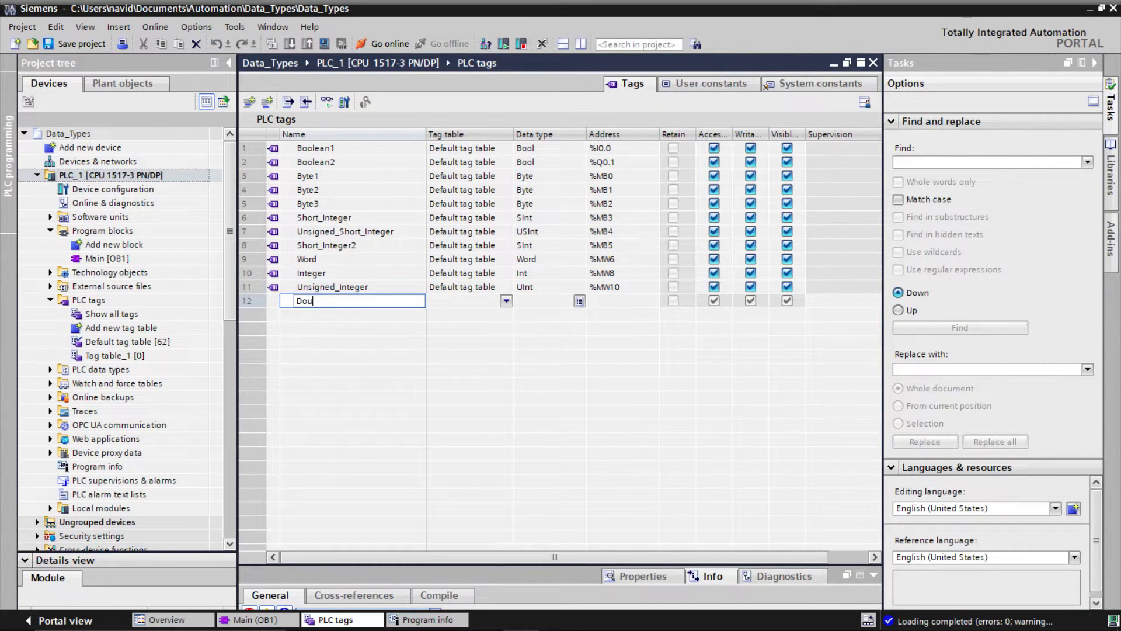
pyautogui.write('bleWord')
pyautogui.click(530, 303)
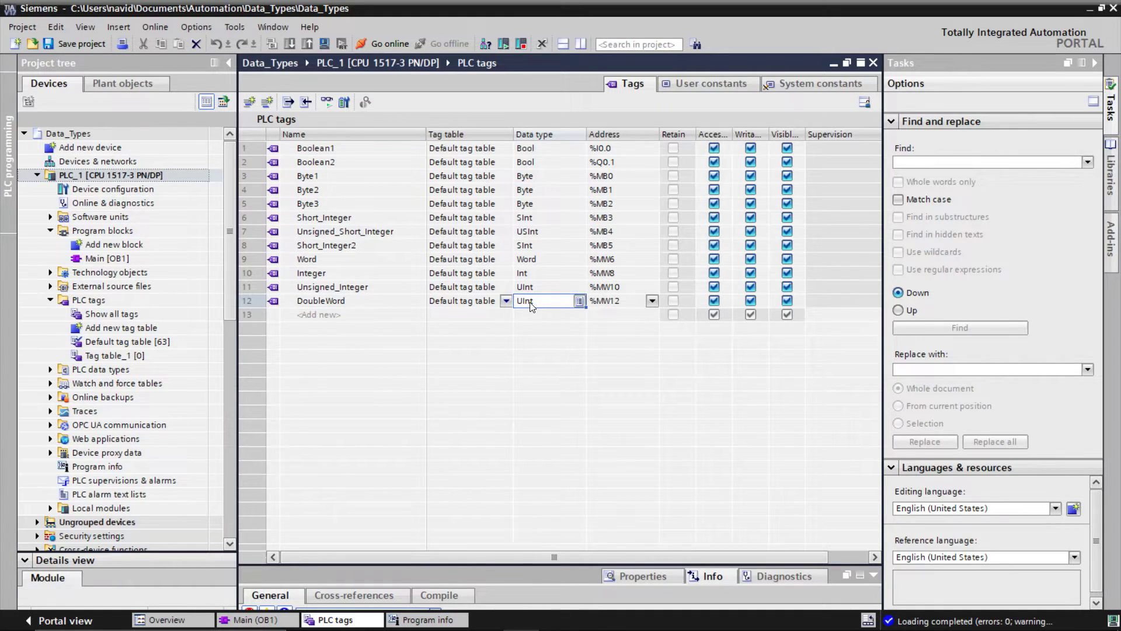
pyautogui.doubleClick(530, 302)
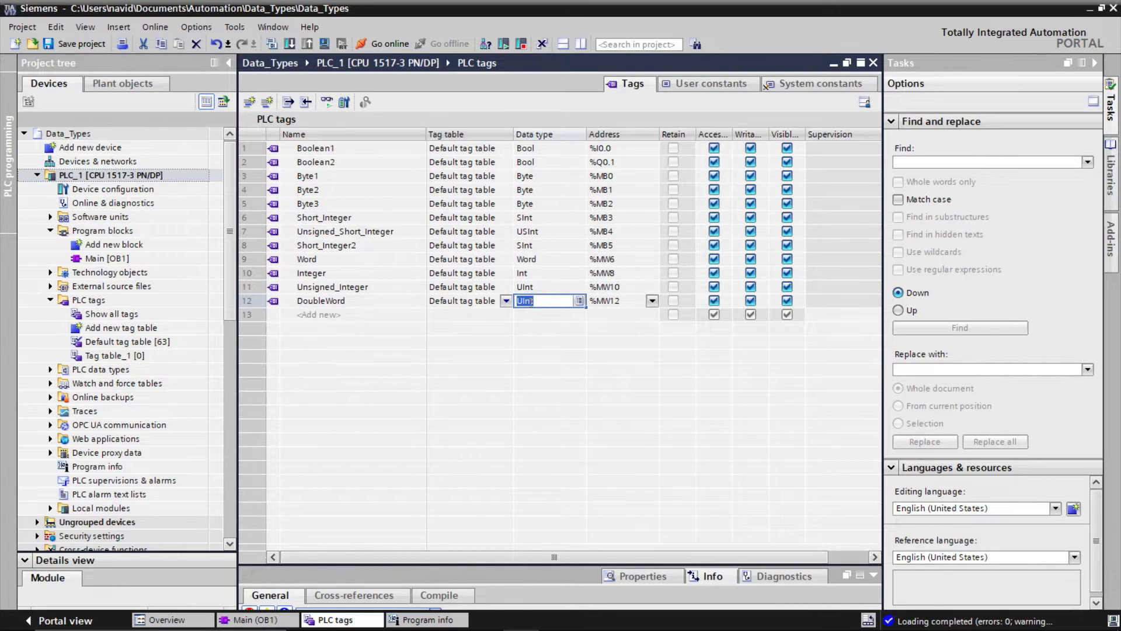
pyautogui.write('dw')
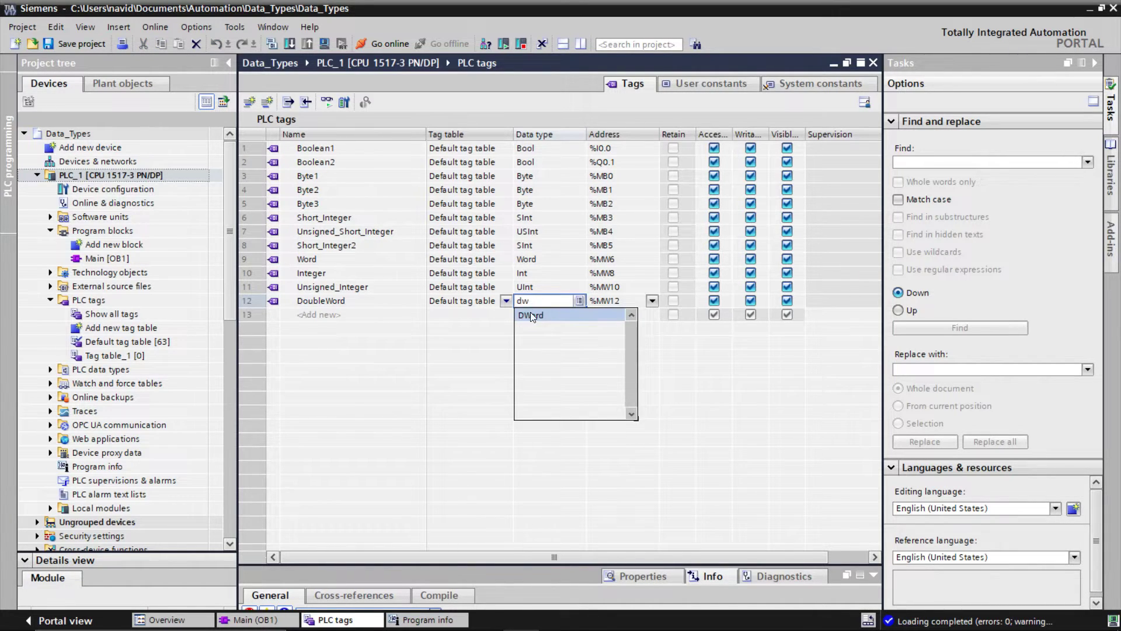
pyautogui.click(531, 315)
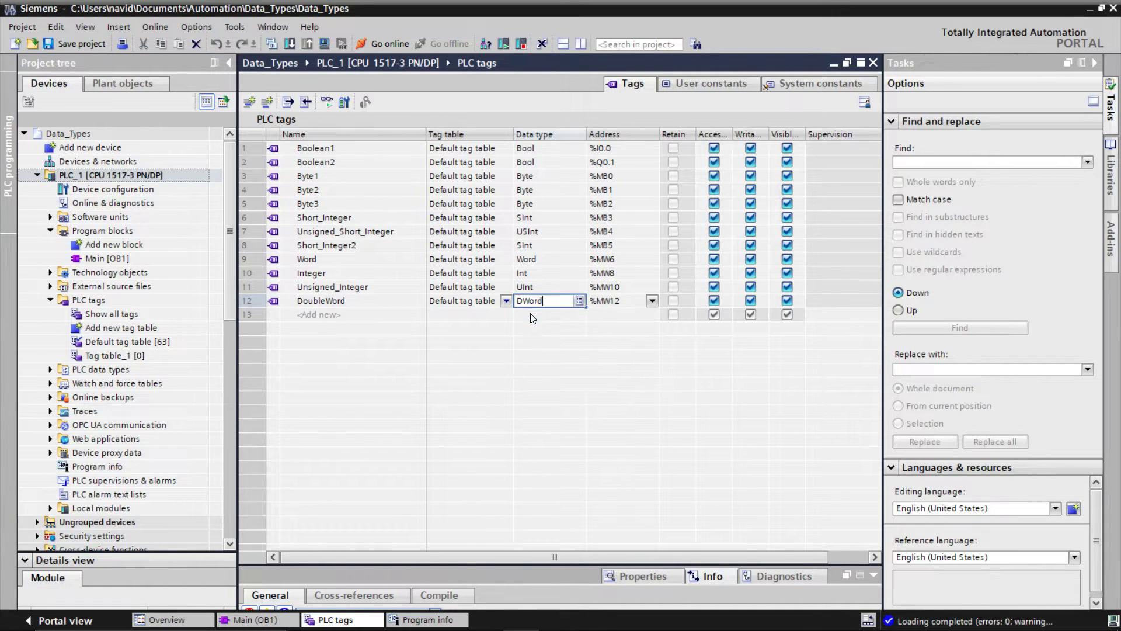
pyautogui.click(652, 302)
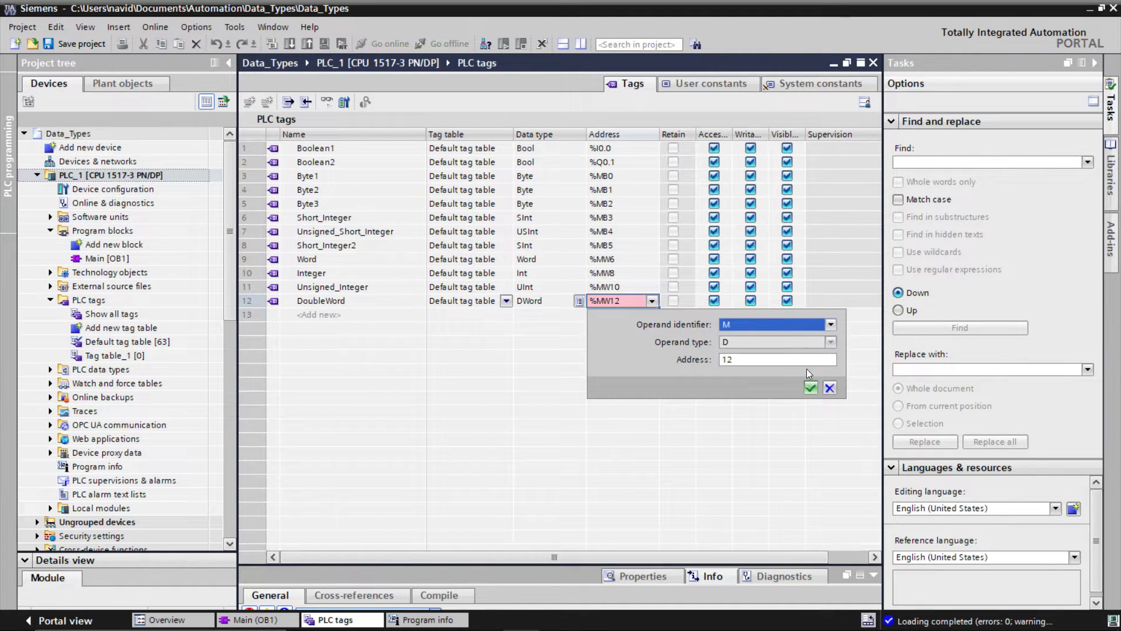
pyautogui.click(810, 387)
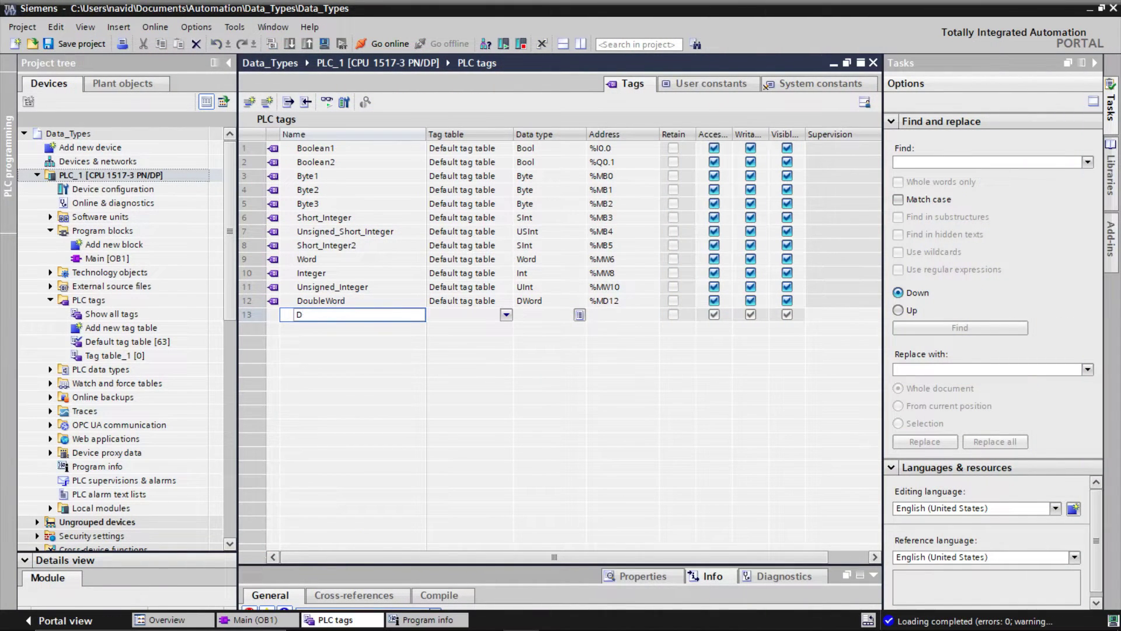
# Add a Double_Integer tag with data type DInt at %MD16
pyautogui.write('nteger')
pyautogui.press('Return')
pyautogui.click(538, 315)
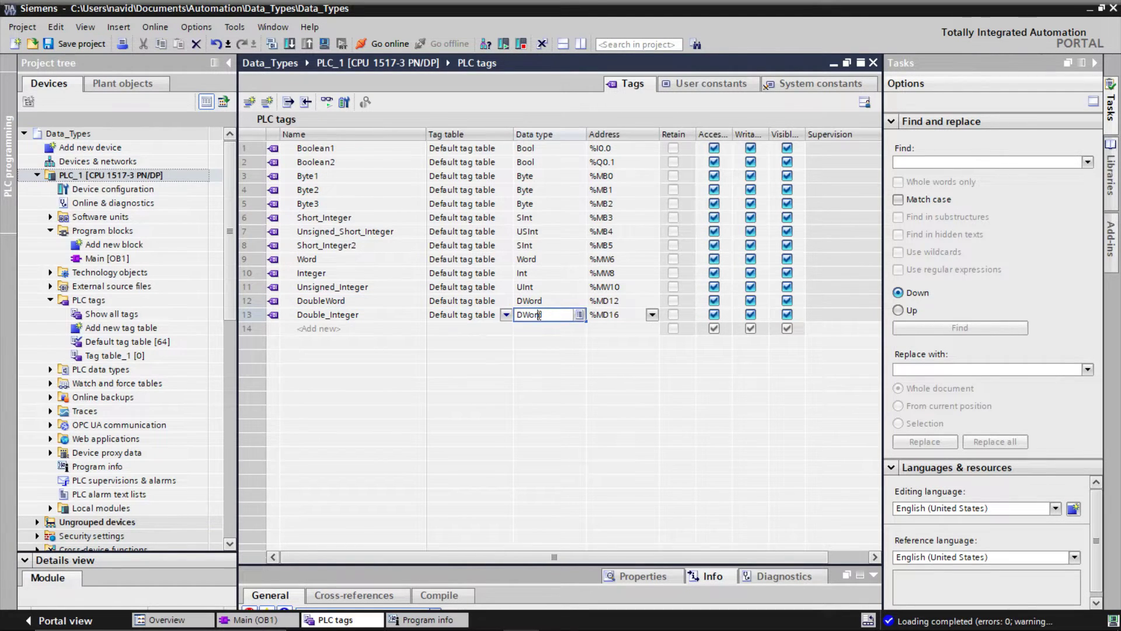
pyautogui.doubleClick(539, 315)
pyautogui.write('d')
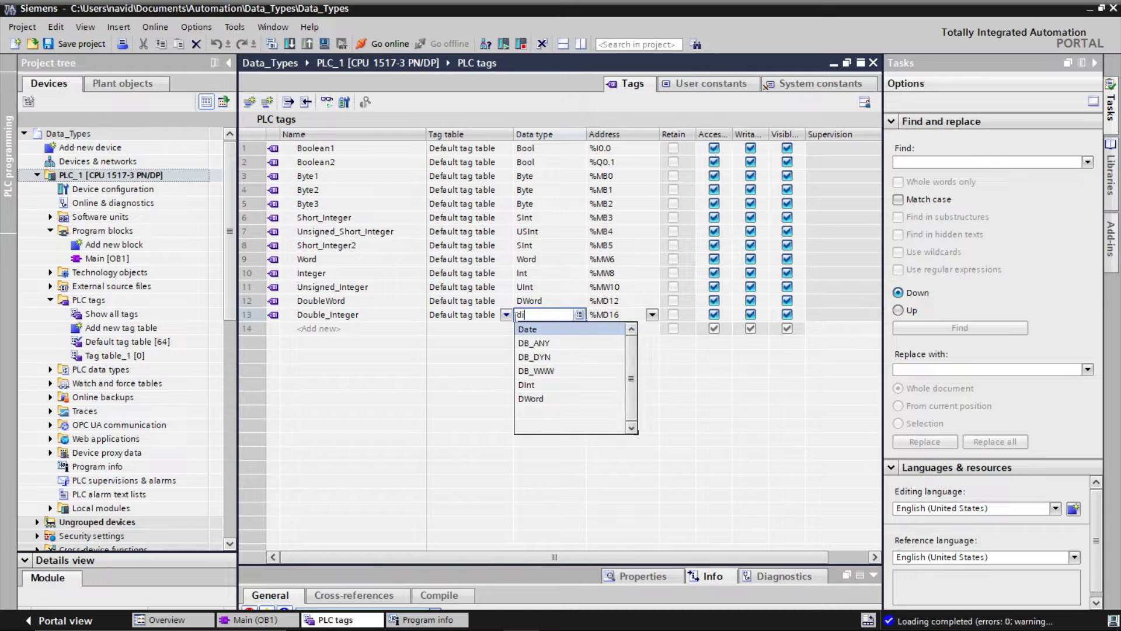
pyautogui.write('i')
pyautogui.press('Return')
pyautogui.press('Return')
# Add an Unsigned_Double_Integer tag with data type UDInt at %MD20
pyautogui.hotkey('shift', 'Tab')
pyautogui.hotkey('shift', 'Tab')
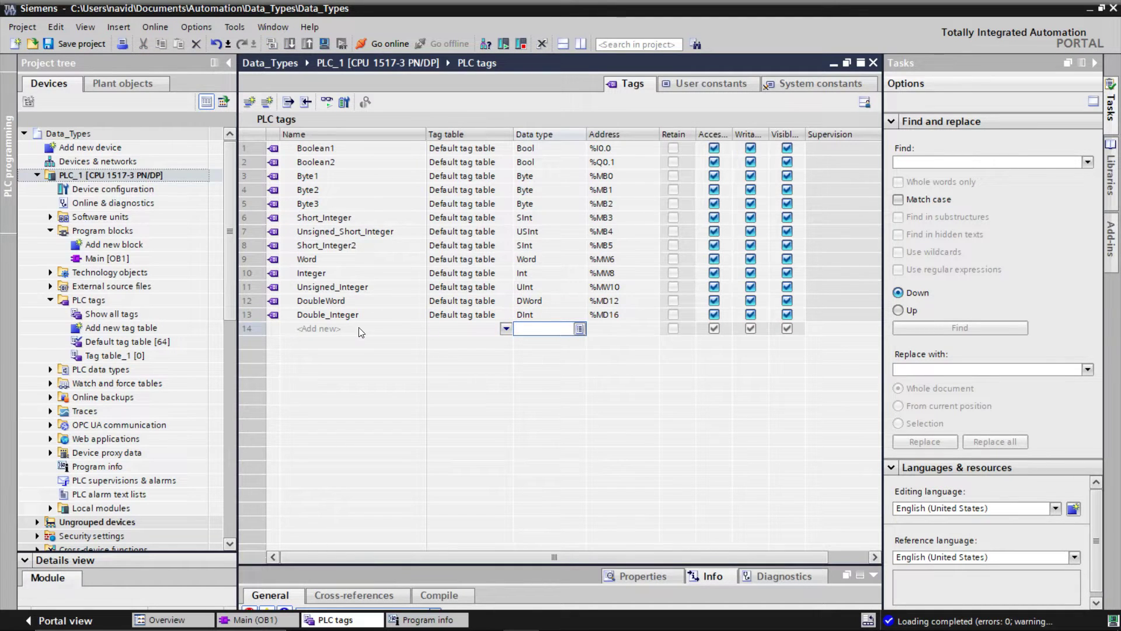
pyautogui.write('Unsigned_Do')
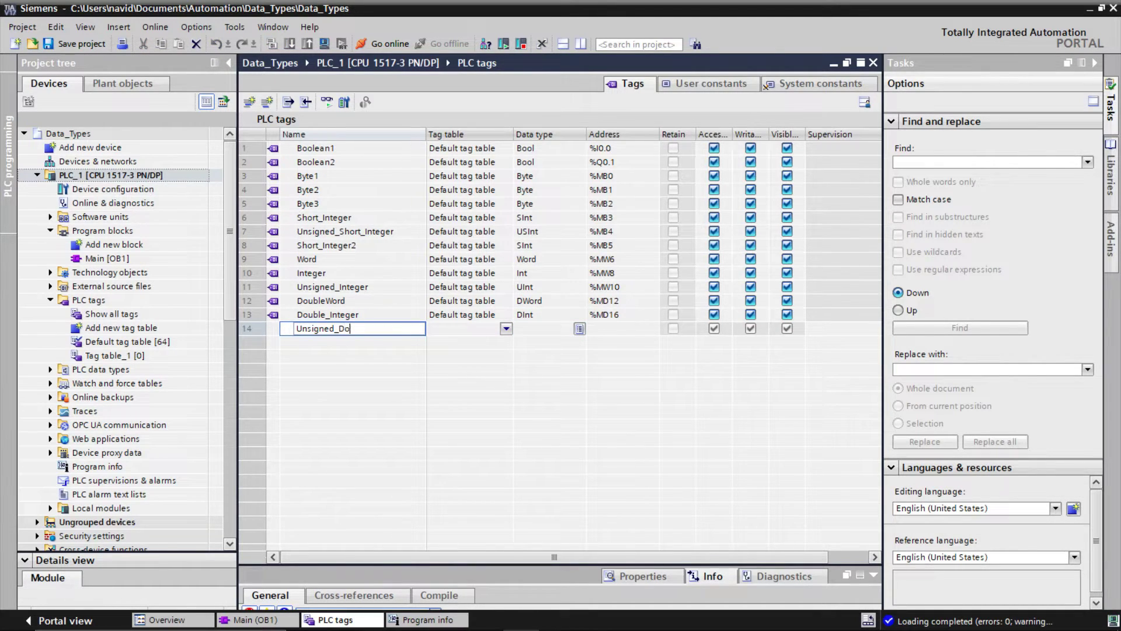
pyautogui.write('uble_Integer')
pyautogui.press('Return')
pyautogui.click(535, 328)
pyautogui.write('DInt')
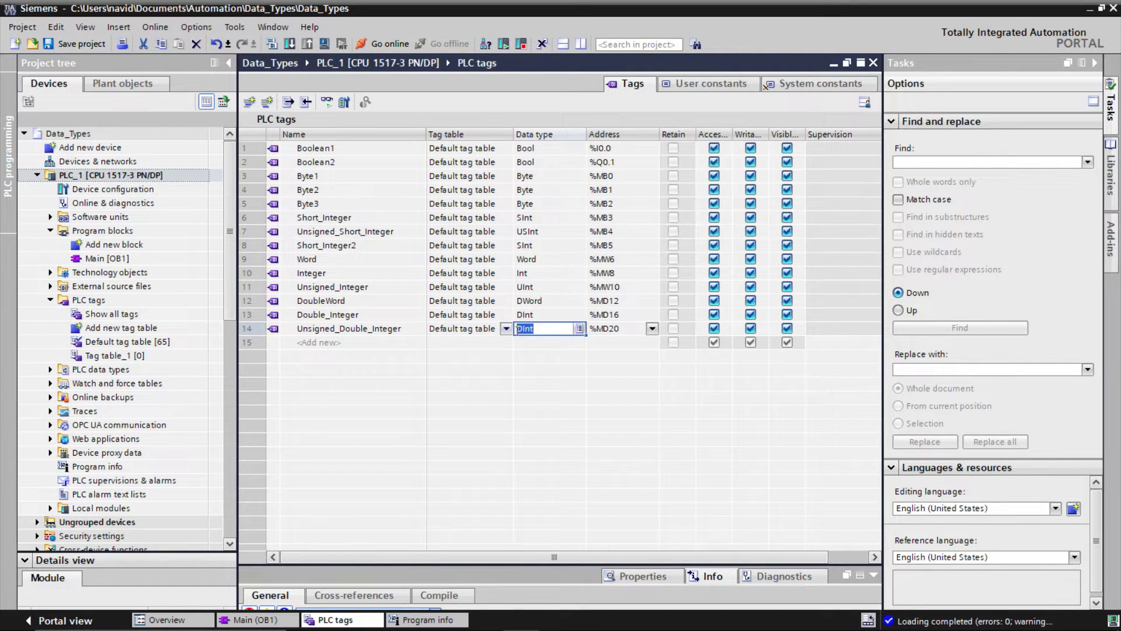
pyautogui.press('BackSpace')
pyautogui.press('BackSpace')
pyautogui.write('u')
pyautogui.click(527, 344)
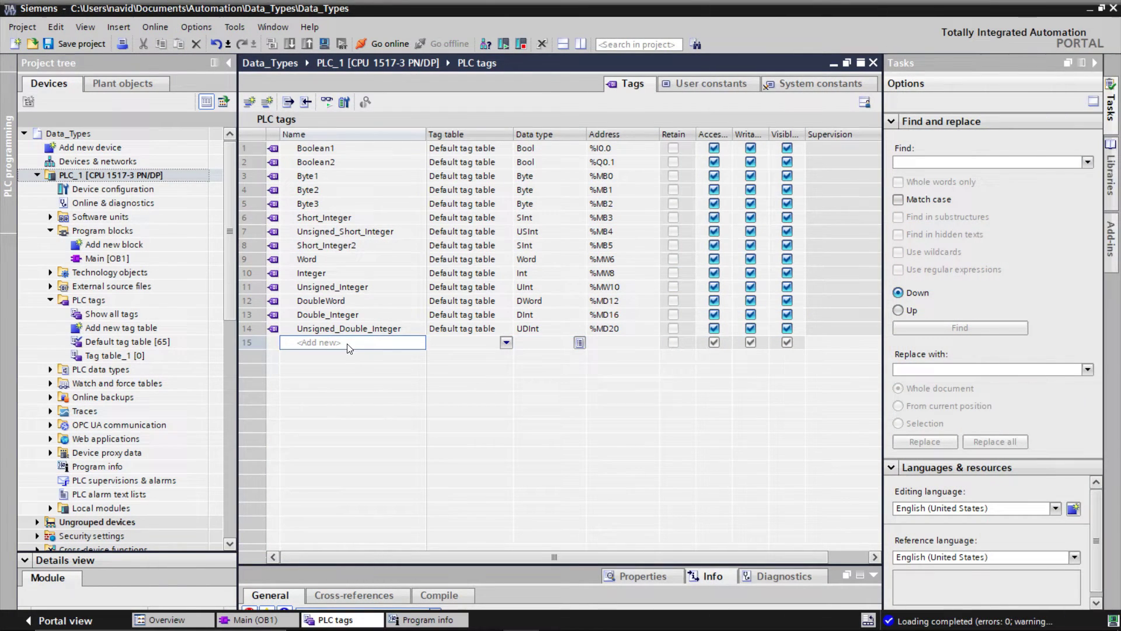
# Add a tag named Real with data type Real at %MD24
pyautogui.write('Real')
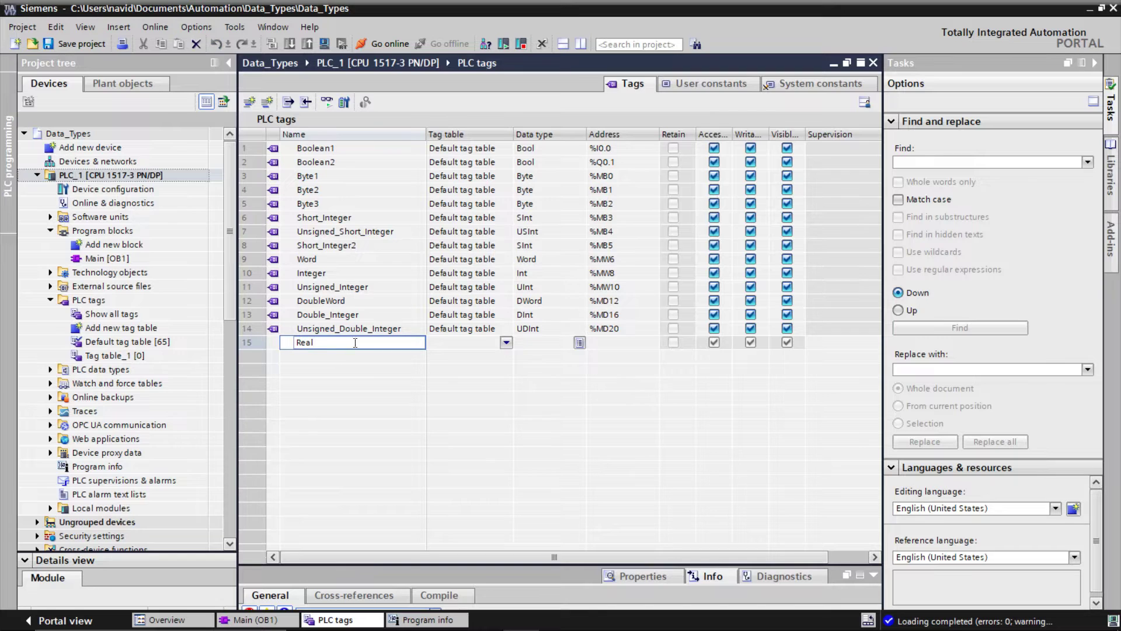
pyautogui.click(535, 343)
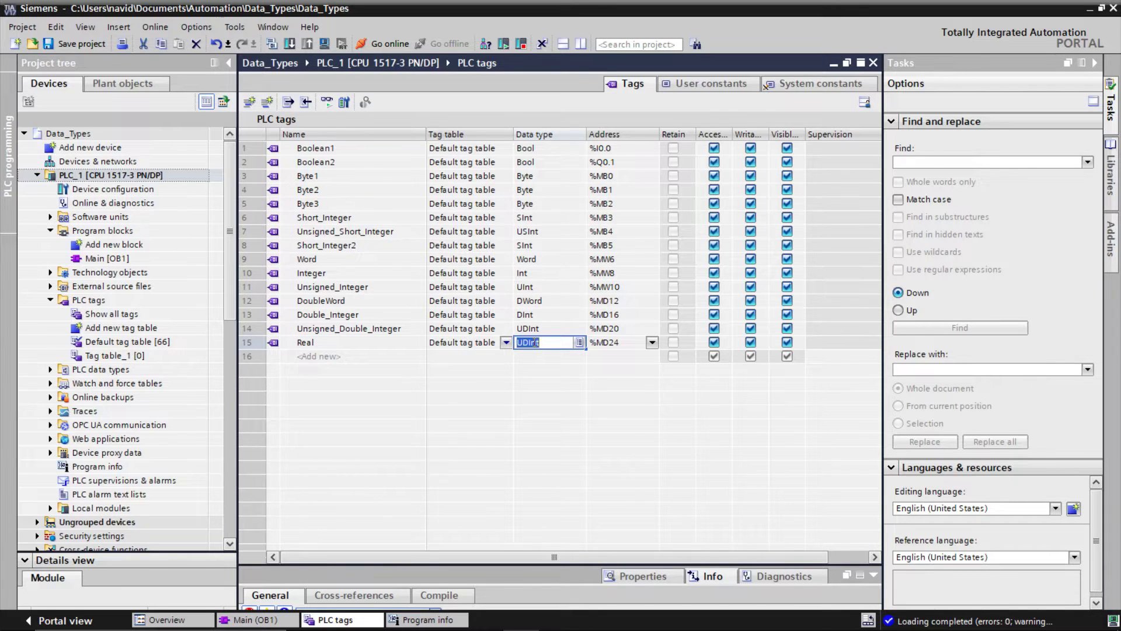
pyautogui.write('Real')
pyautogui.click(538, 354)
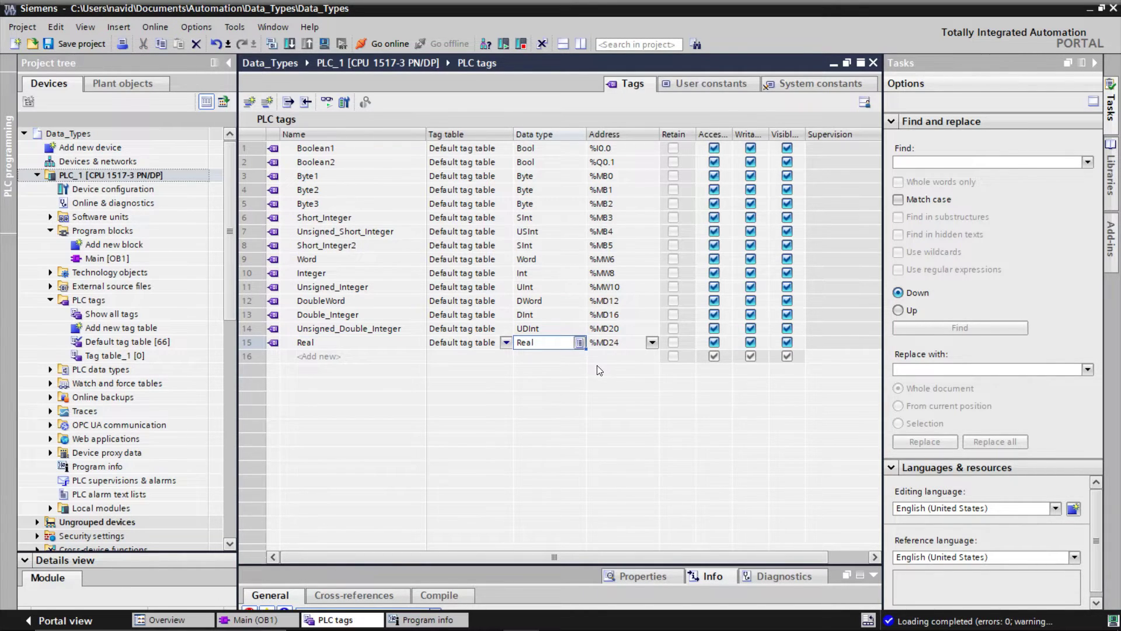
pyautogui.click(568, 358)
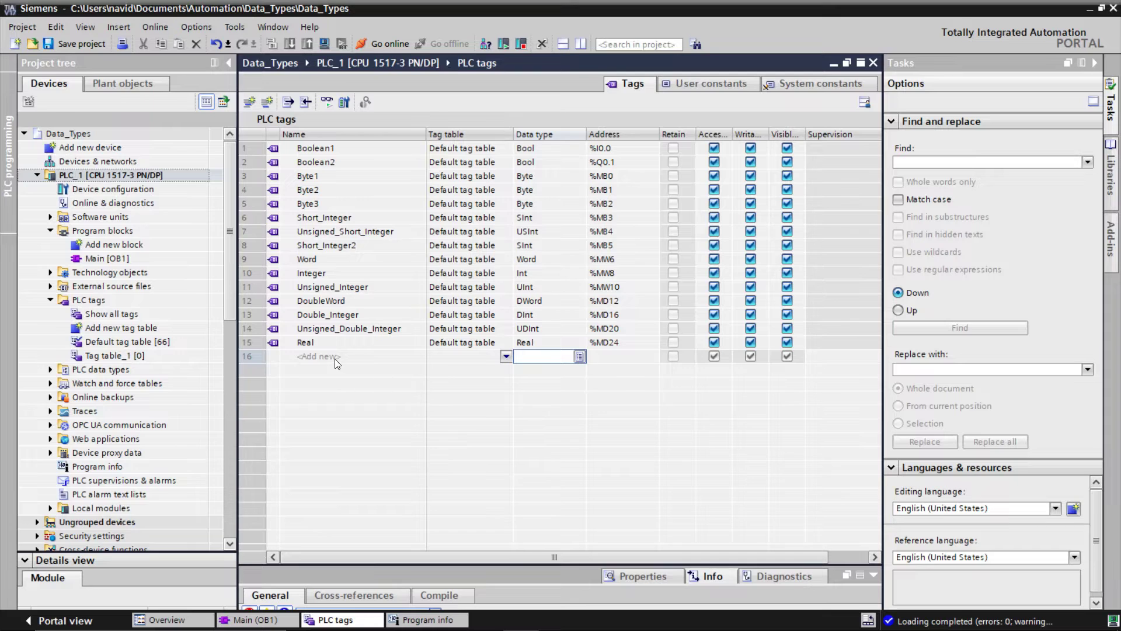
# Add a Long_Real tag with data type LReal and confirm its %M28.0 address
pyautogui.write('Long')
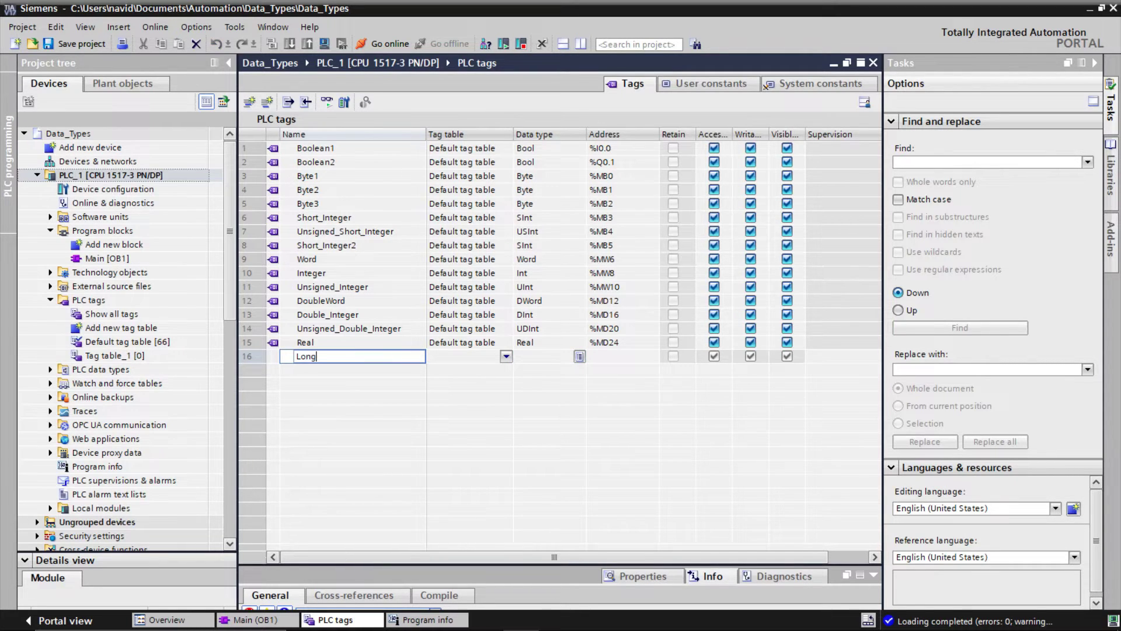
pyautogui.write('_Rea')
pyautogui.press('Tab')
pyautogui.press('Tab')
pyautogui.write('lre')
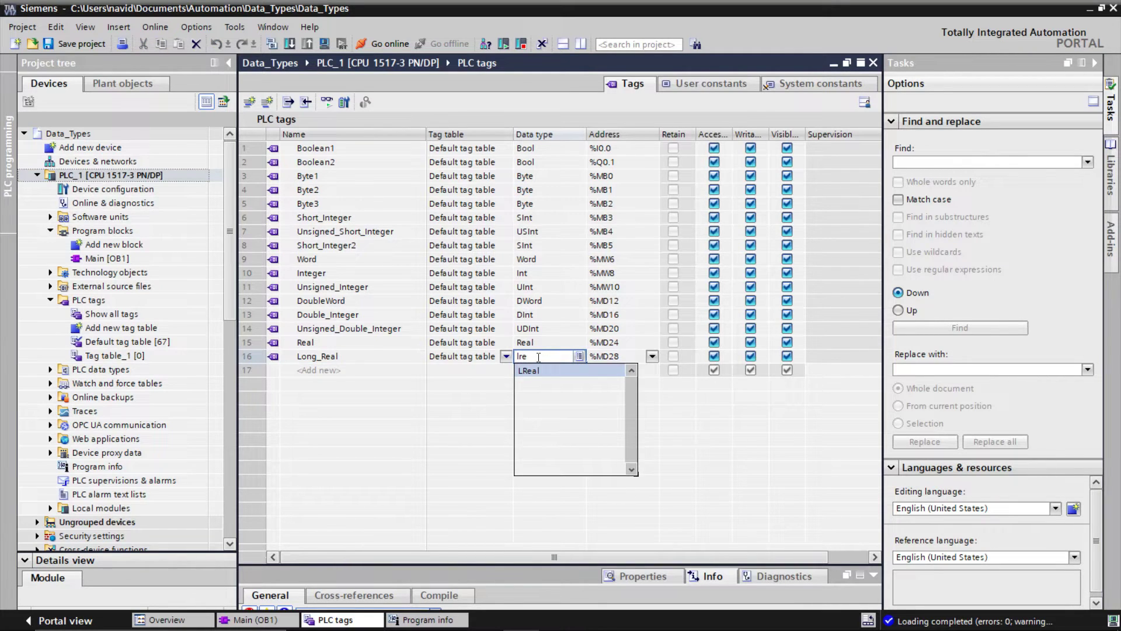
pyautogui.press('Return')
pyautogui.click(652, 356)
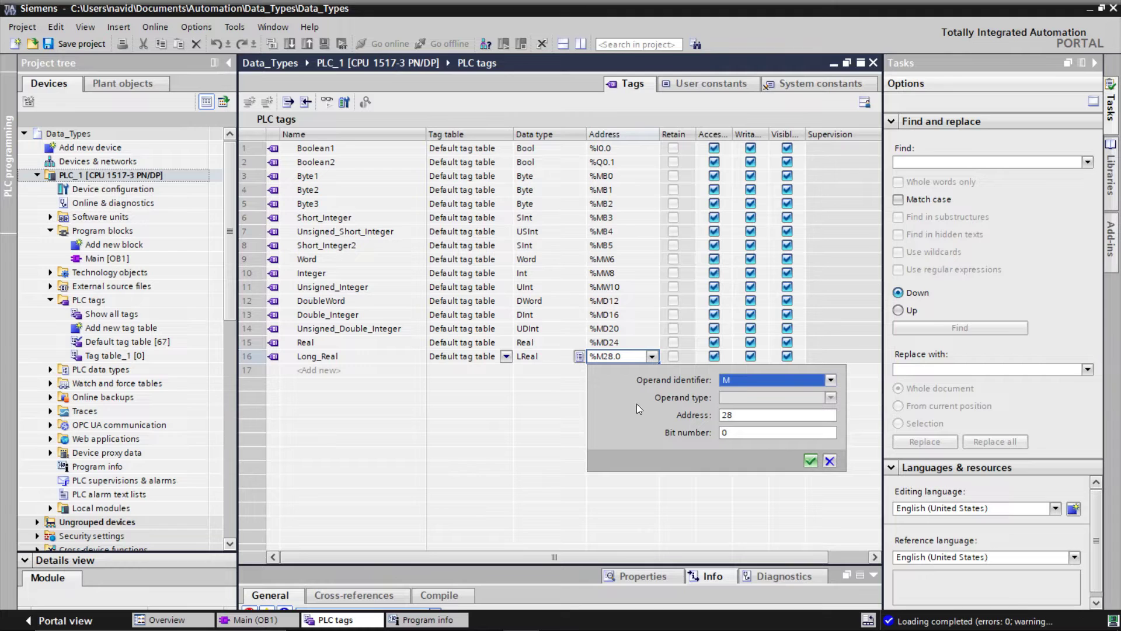
pyautogui.click(810, 461)
pyautogui.click(248, 620)
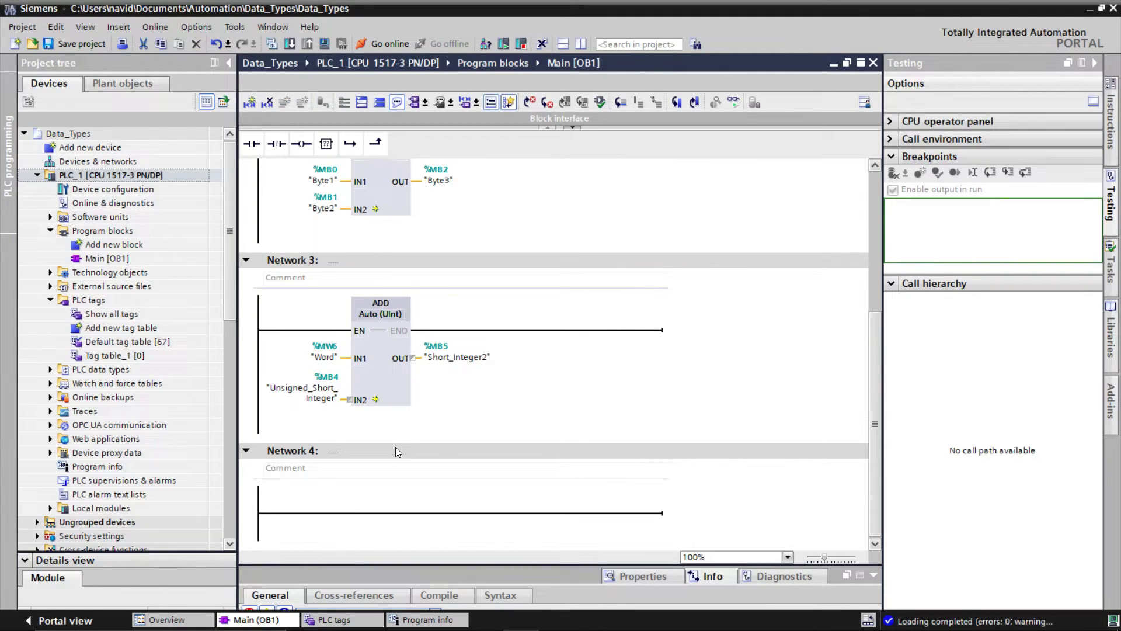
# Place a CMP == comparison in Network 4 with the Real tag as its first operand
pyautogui.click(1108, 156)
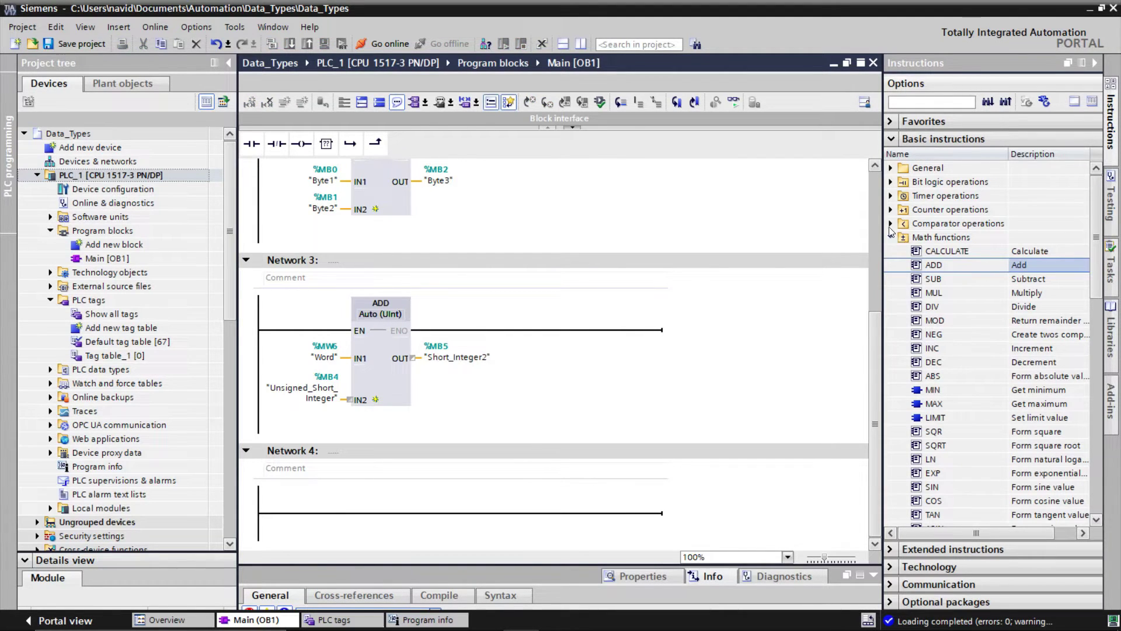
pyautogui.click(891, 225)
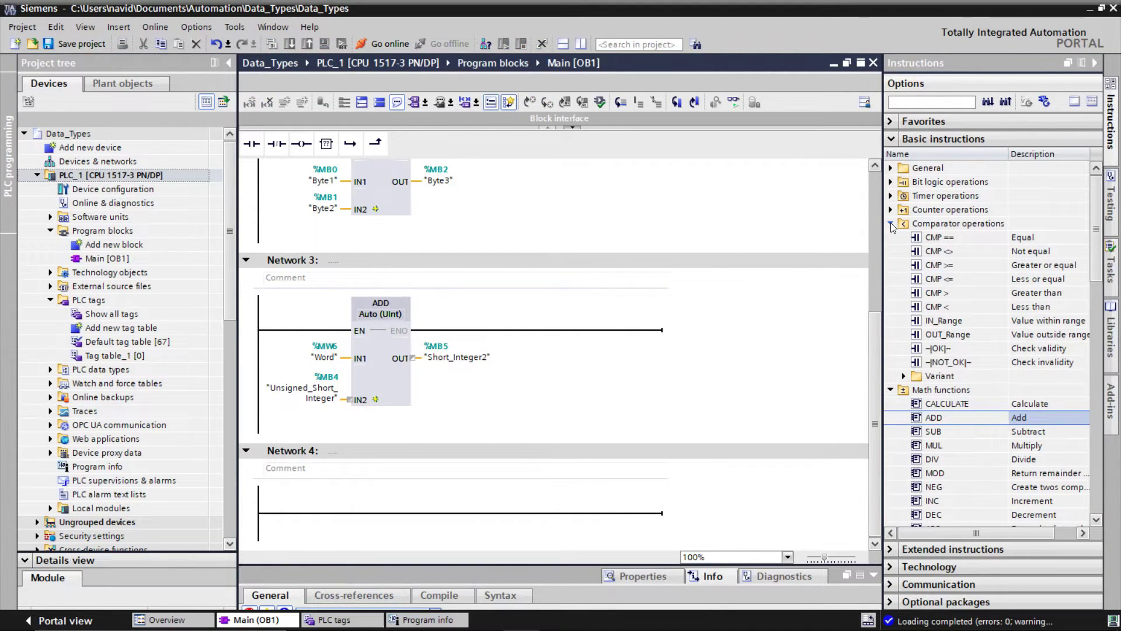
pyautogui.click(923, 239)
pyautogui.moveTo(923, 238); pyautogui.dragTo(462, 511)
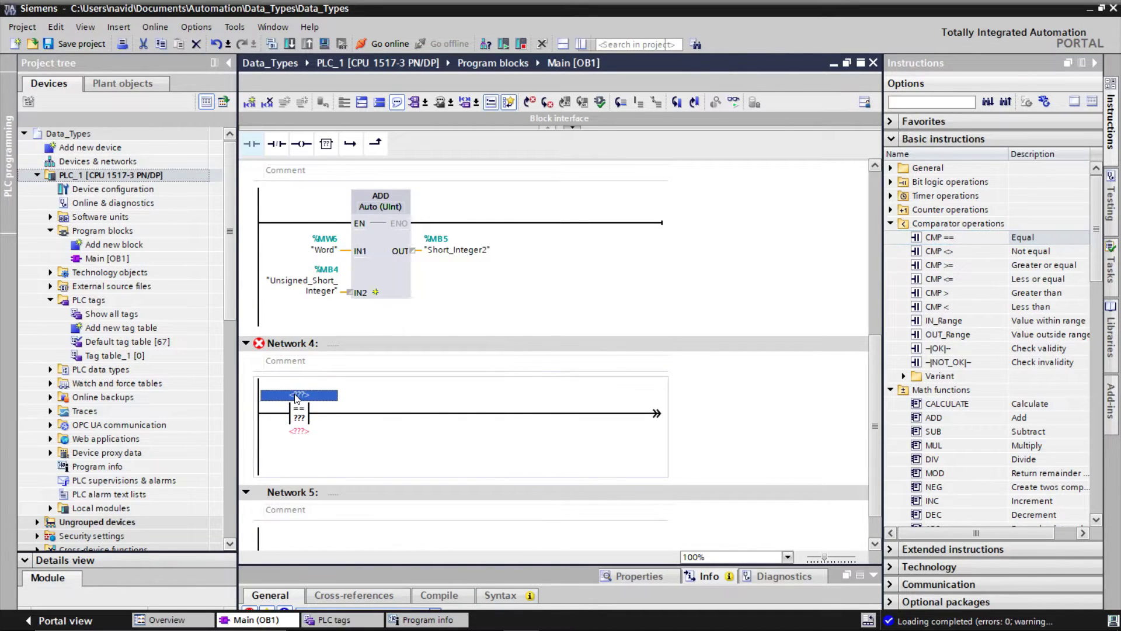
pyautogui.write('re')
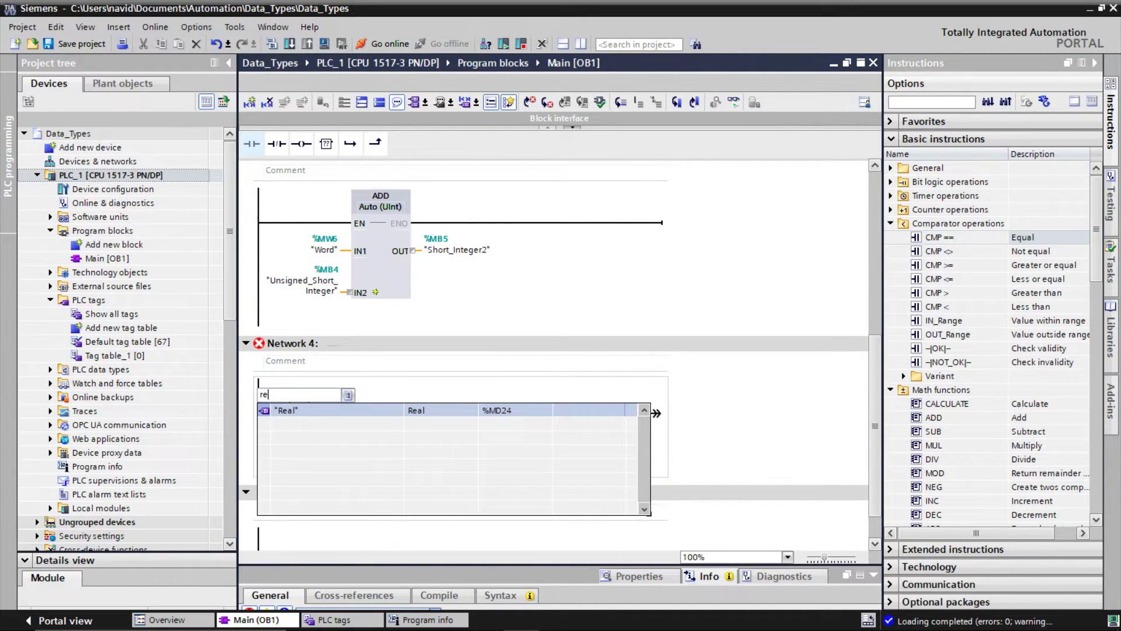
pyautogui.click(298, 411)
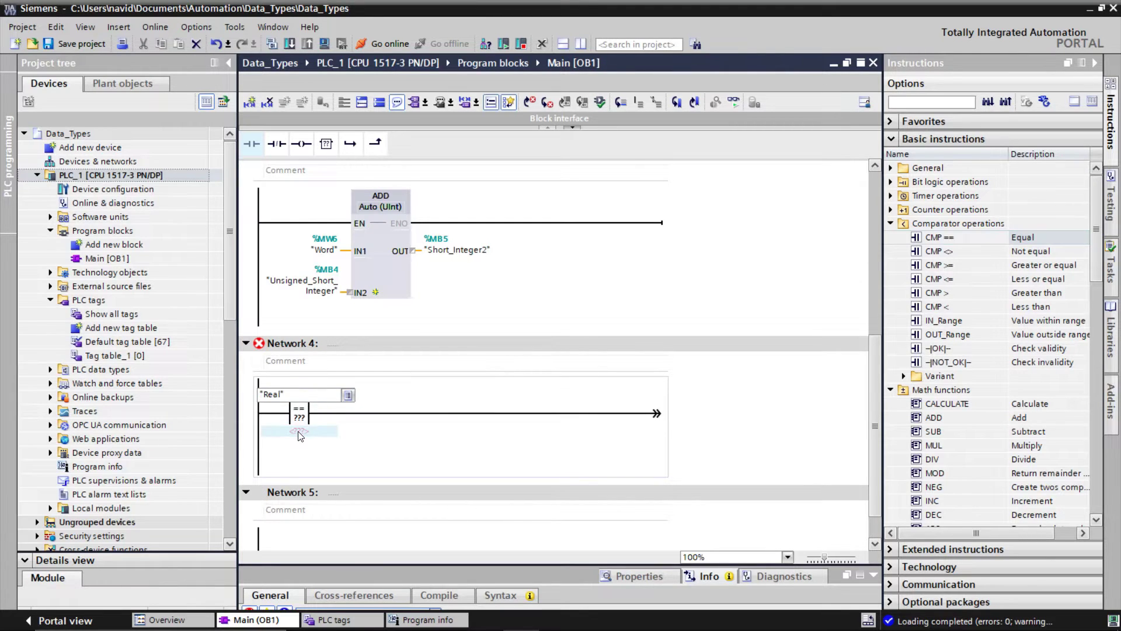
pyautogui.moveTo(357, 627)
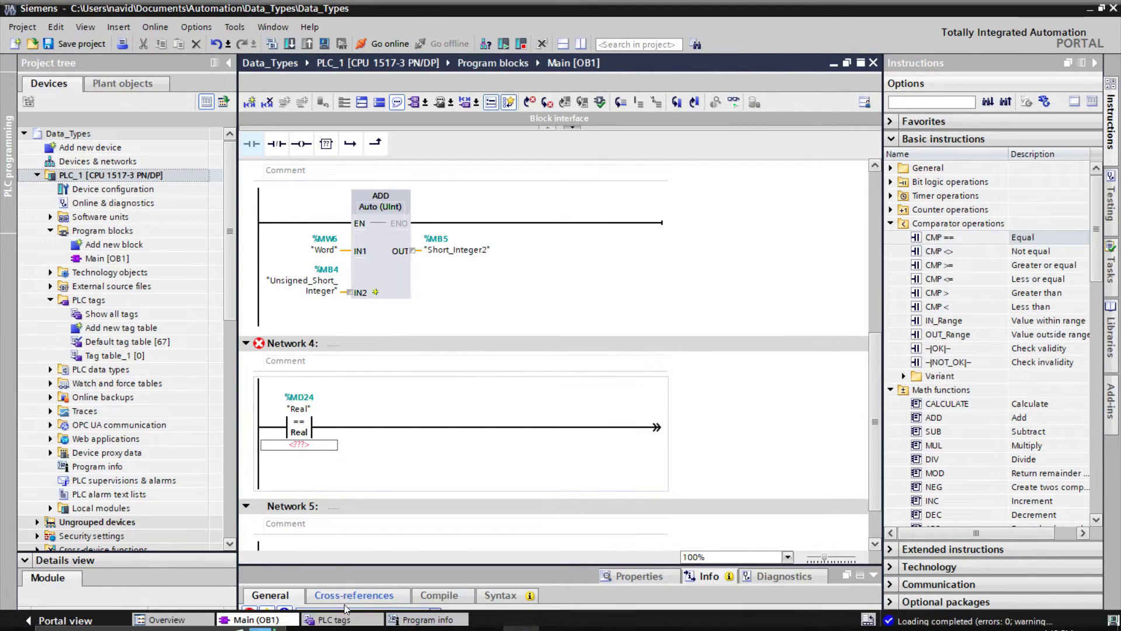
pyautogui.click(345, 620)
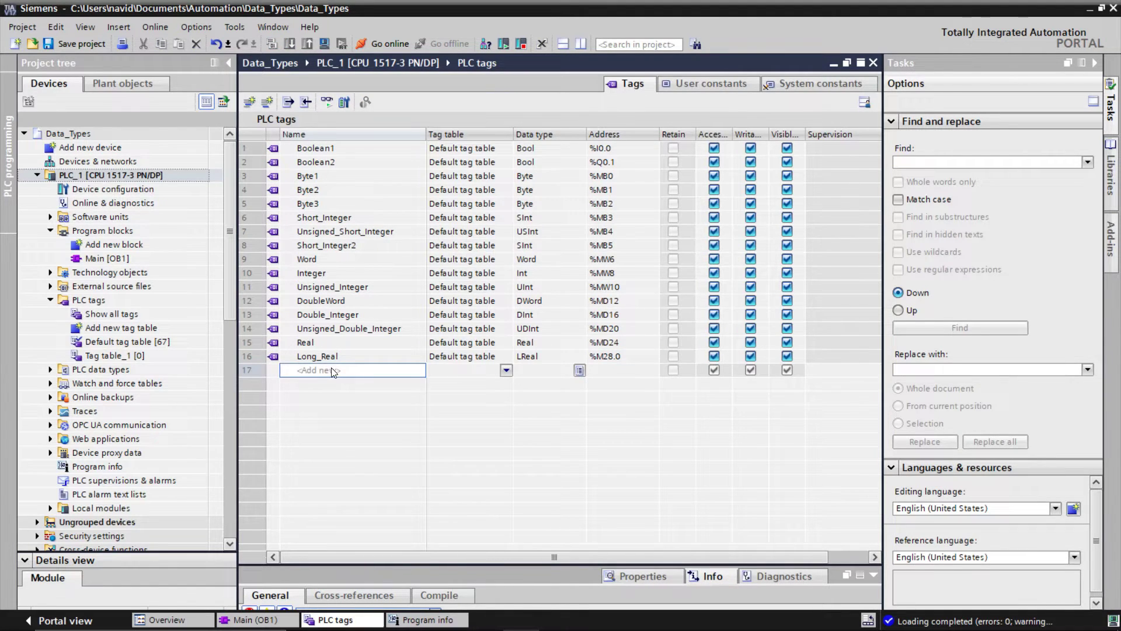
# Add a Real2 tag with data type Real at double-word address %MD36
pyautogui.write('real2')
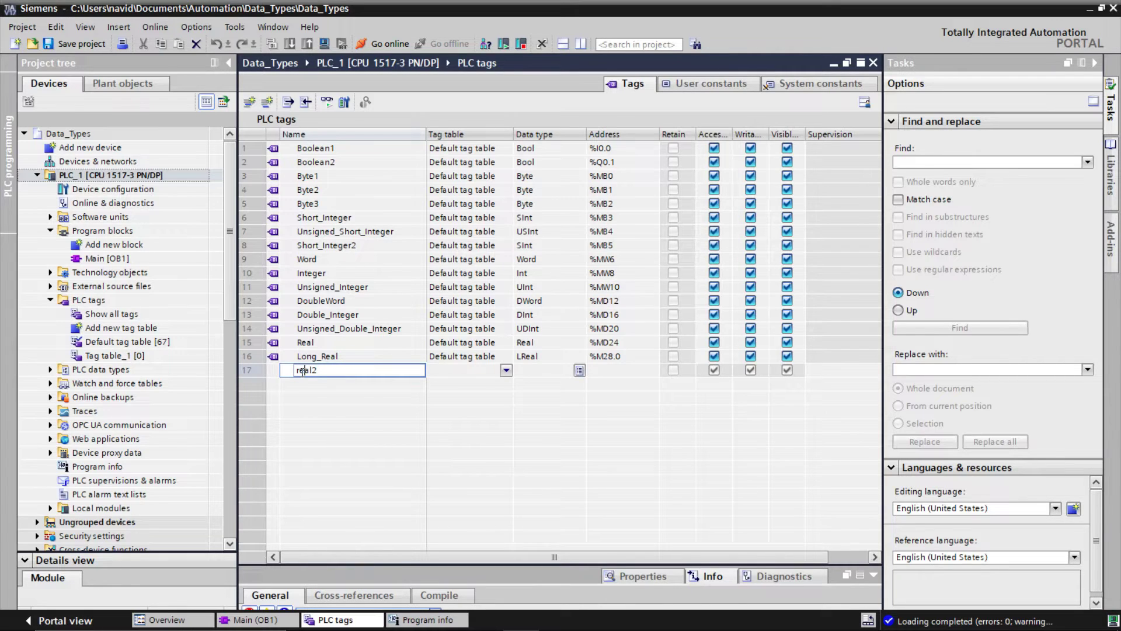
pyautogui.press('Delete')
pyautogui.write('R')
pyautogui.click(534, 369)
pyautogui.click(523, 371)
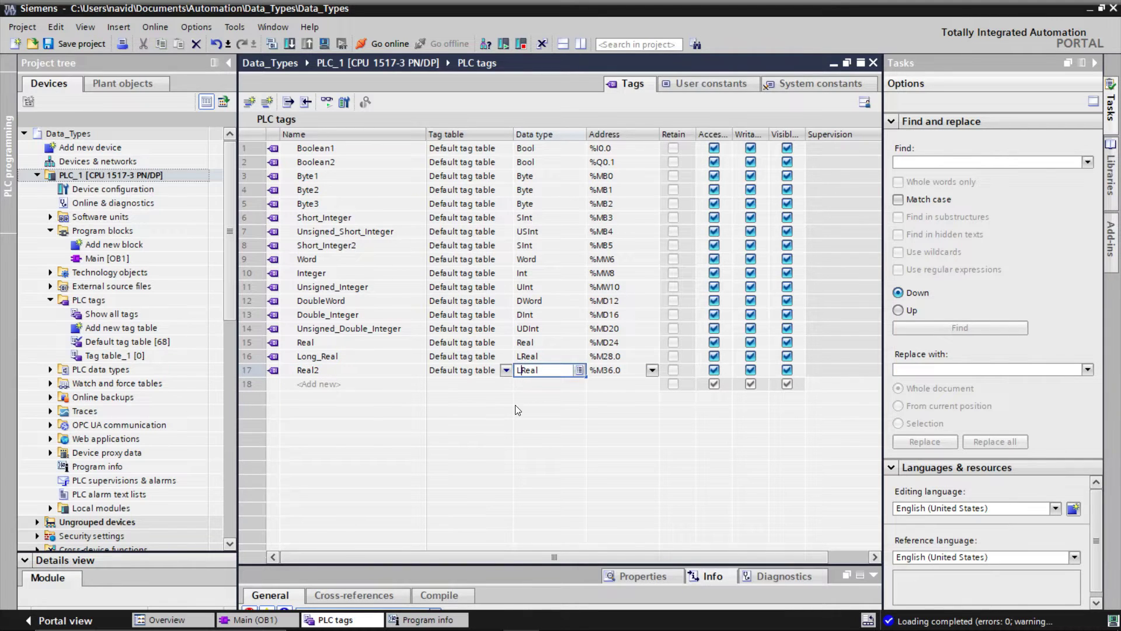
pyautogui.press('BackSpace')
pyautogui.press('Return')
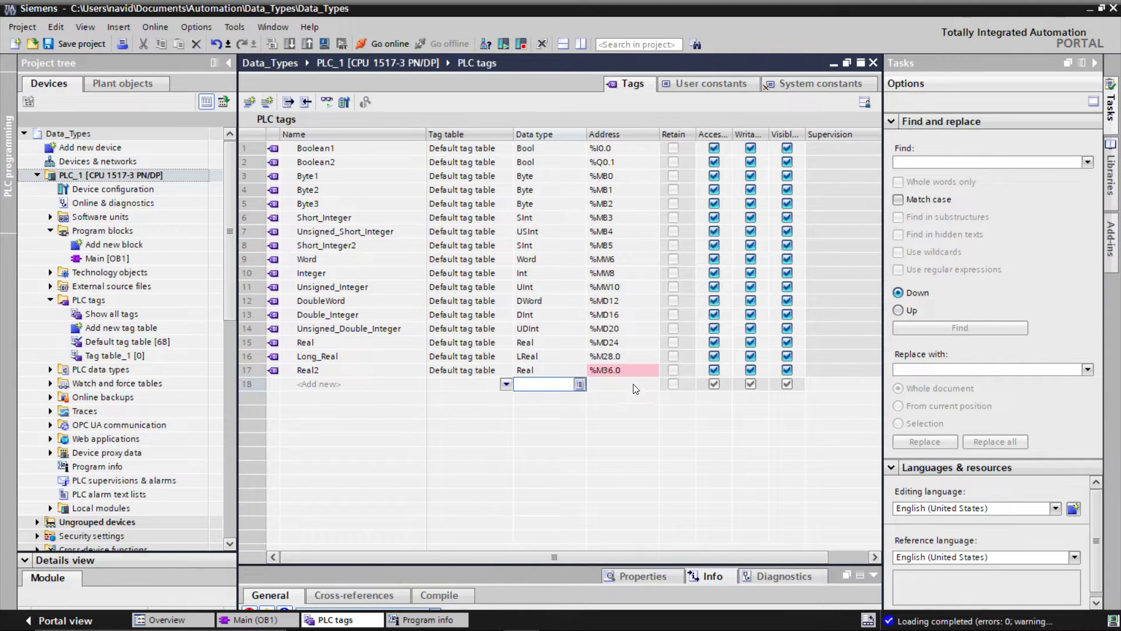
pyautogui.click(643, 367)
pyautogui.click(652, 370)
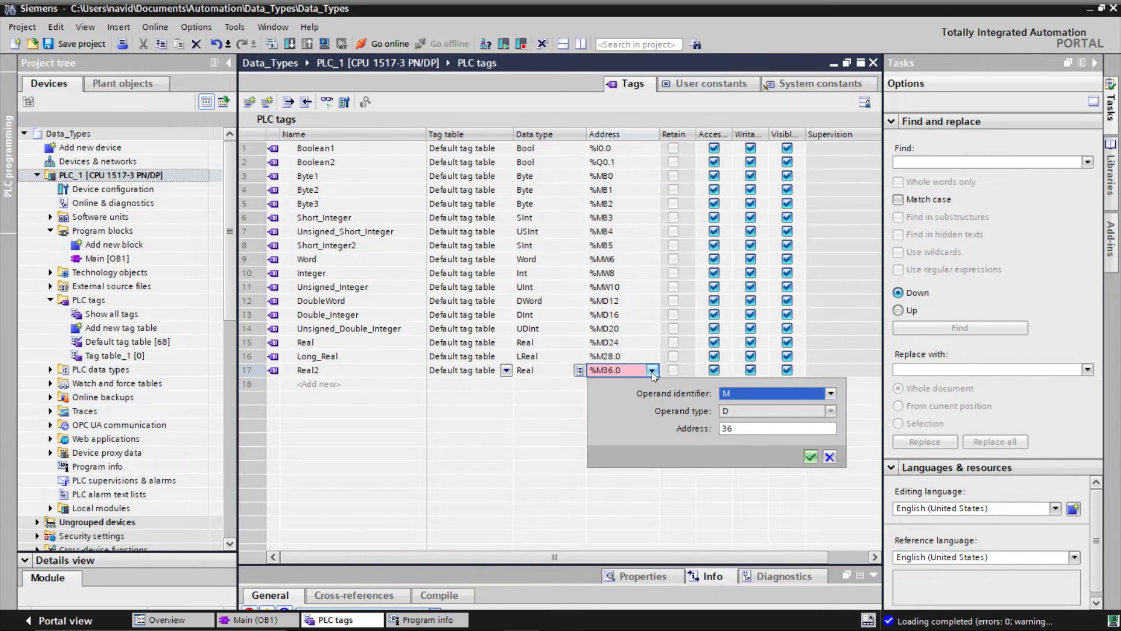
pyautogui.click(810, 456)
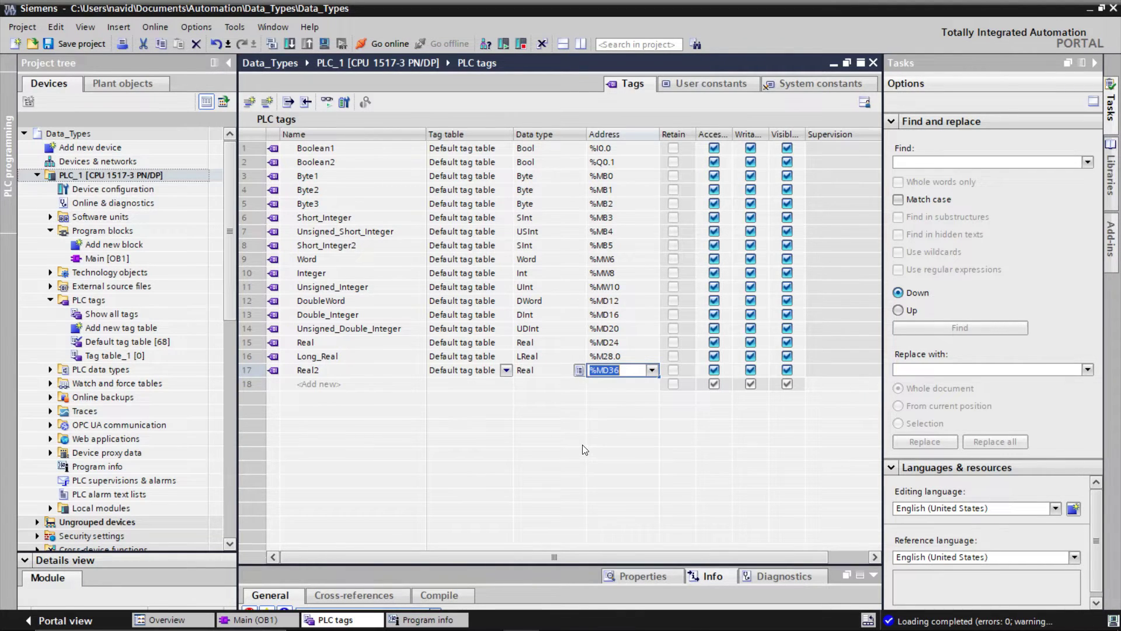
# Set Real2 as the second operand of Network 4's comparison
pyautogui.click(264, 622)
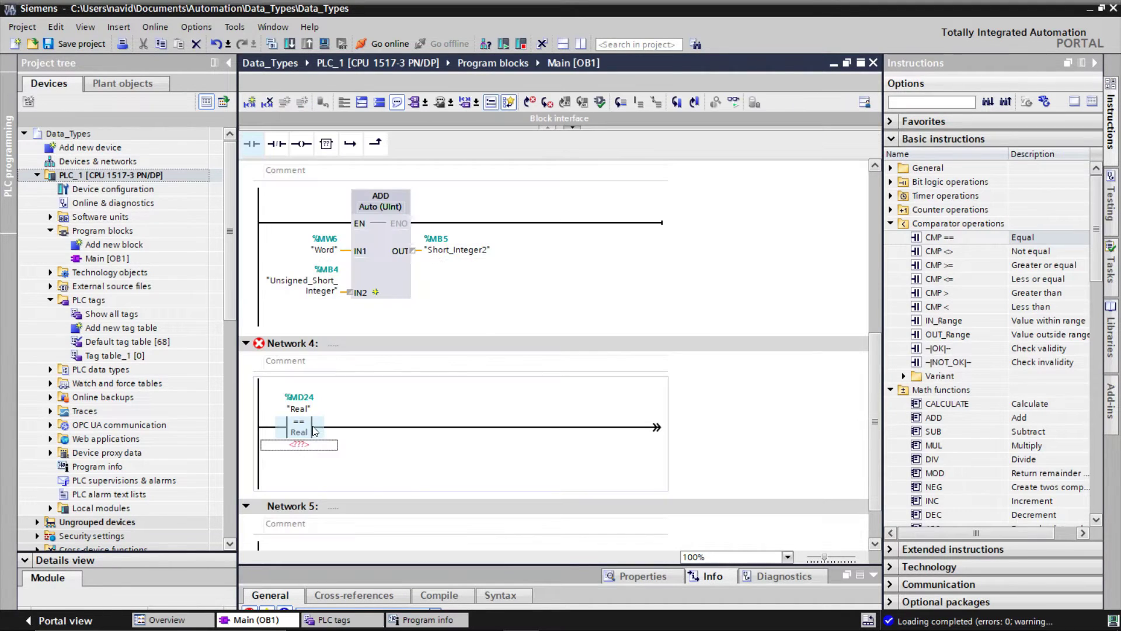
pyautogui.click(313, 445)
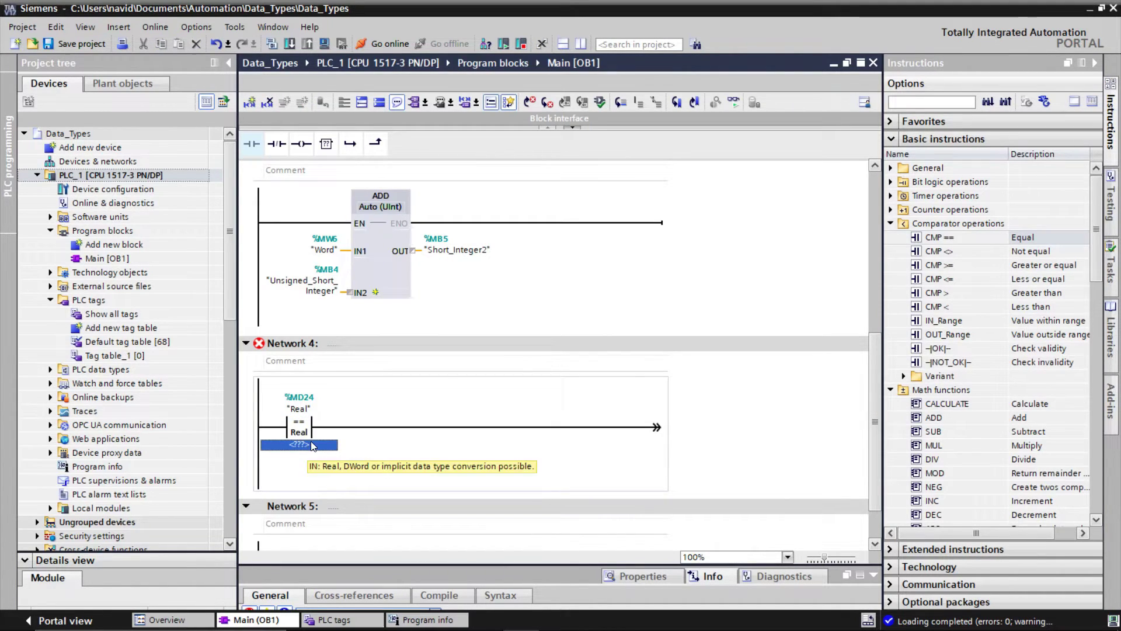
pyautogui.write('rea')
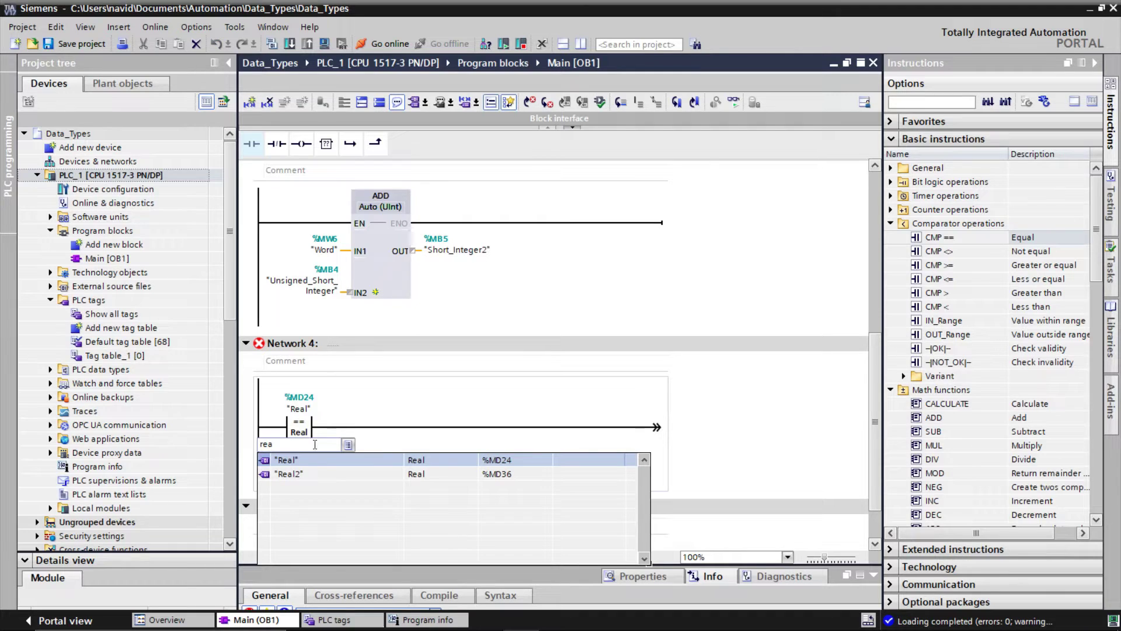
pyautogui.click(300, 472)
pyautogui.press('Return')
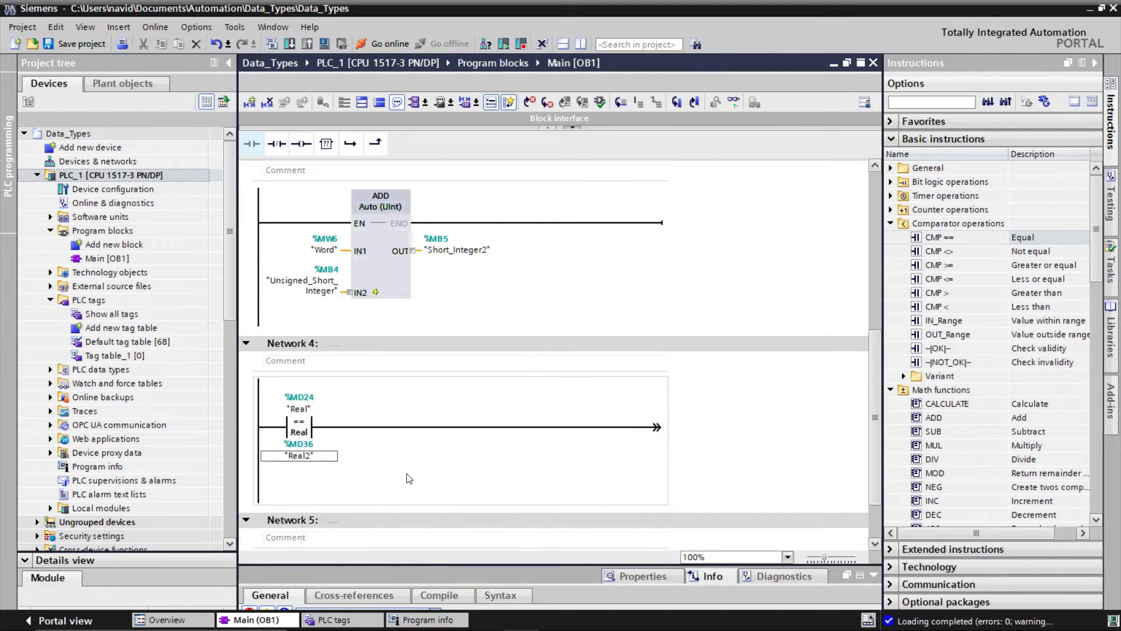
# Add an output coil at the end of Network 4 addressed %Q0.2
pyautogui.click(572, 427)
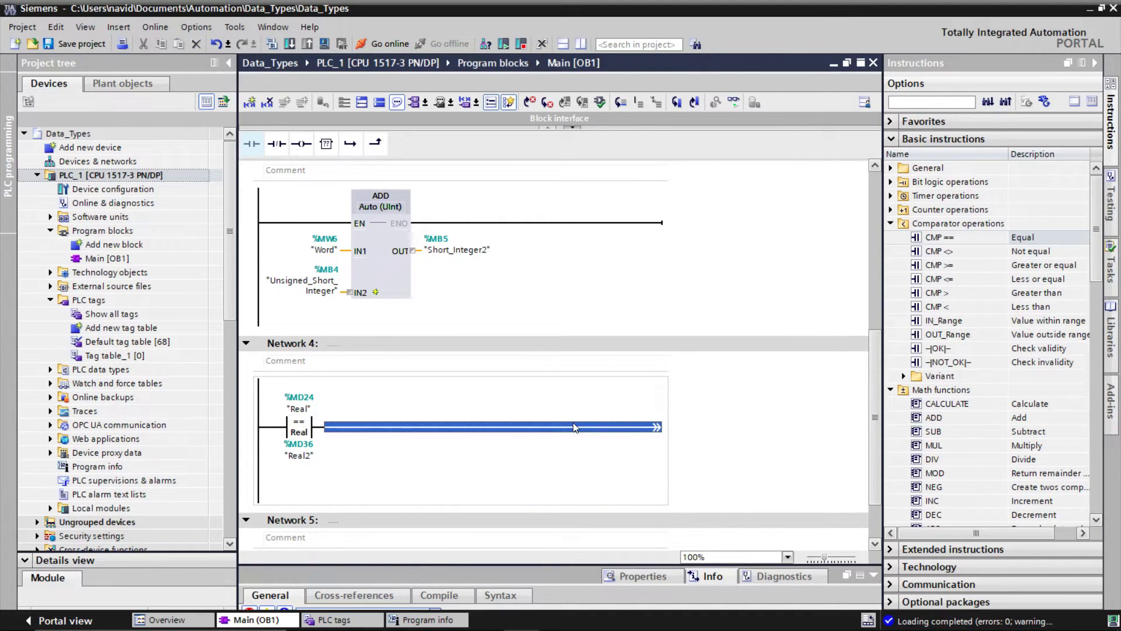
pyautogui.moveTo(308, 146)
pyautogui.mouseDown()
pyautogui.moveTo(591, 407)
pyautogui.moveTo(596, 430)
pyautogui.moveTo(506, 450)
pyautogui.moveTo(494, 428)
pyautogui.mouseUp()
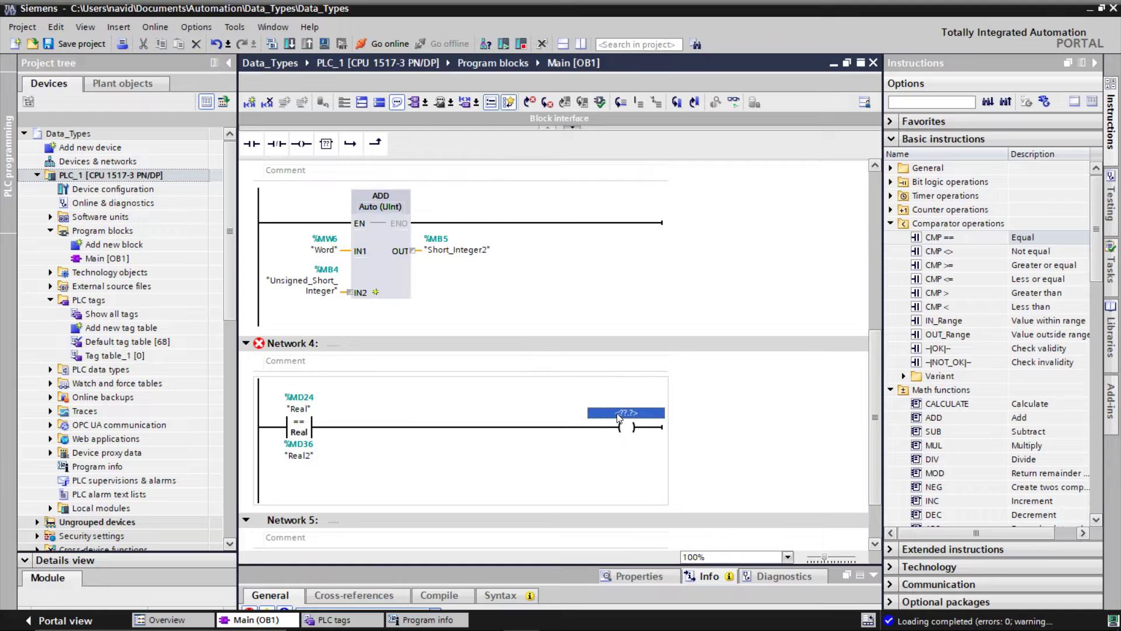
pyautogui.click(618, 415)
pyautogui.write('Q')
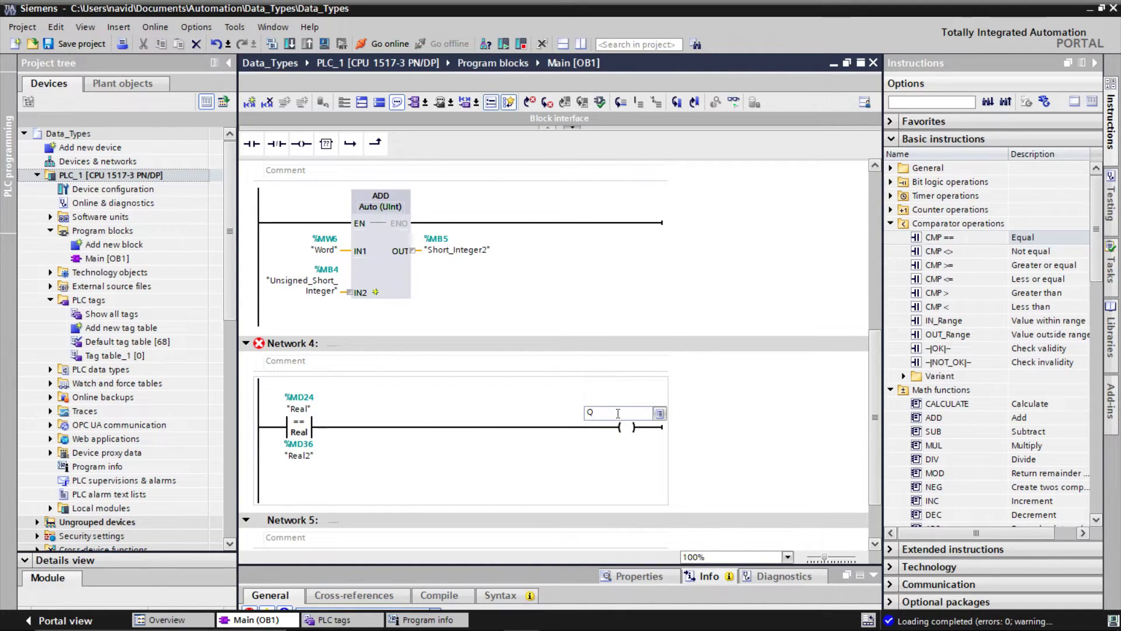
pyautogui.write('0.2')
pyautogui.press('Return')
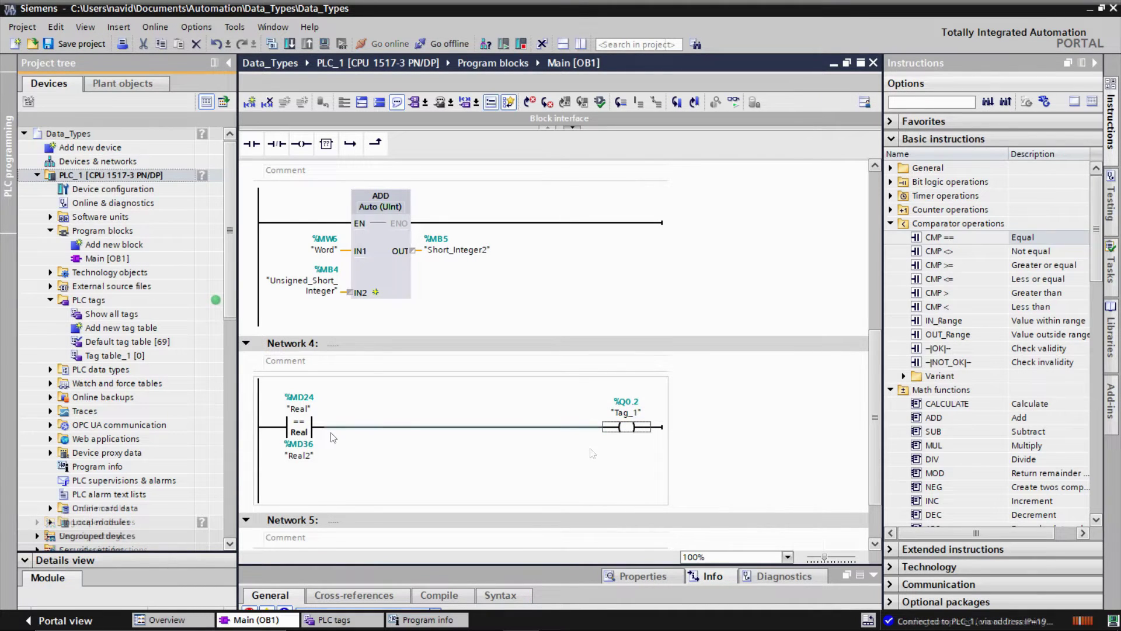
# Start online monitoring and modify the Real operand to 3.45
pyautogui.hotkey('ctrl', 't')
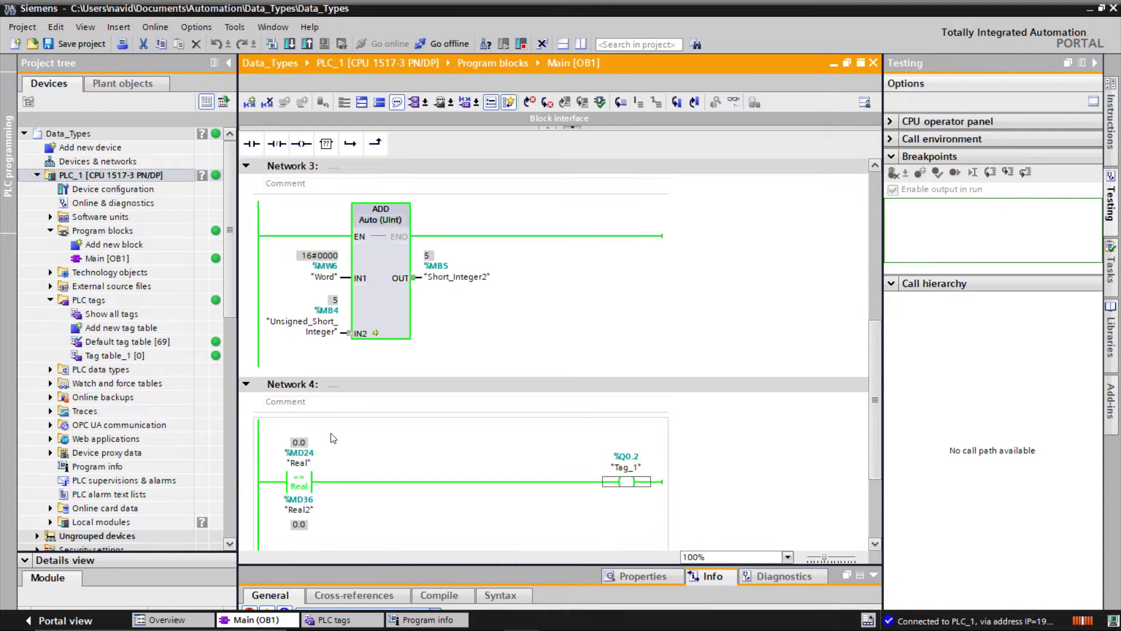
pyautogui.scroll(-3, 333, 438)
pyautogui.rightClick(303, 328)
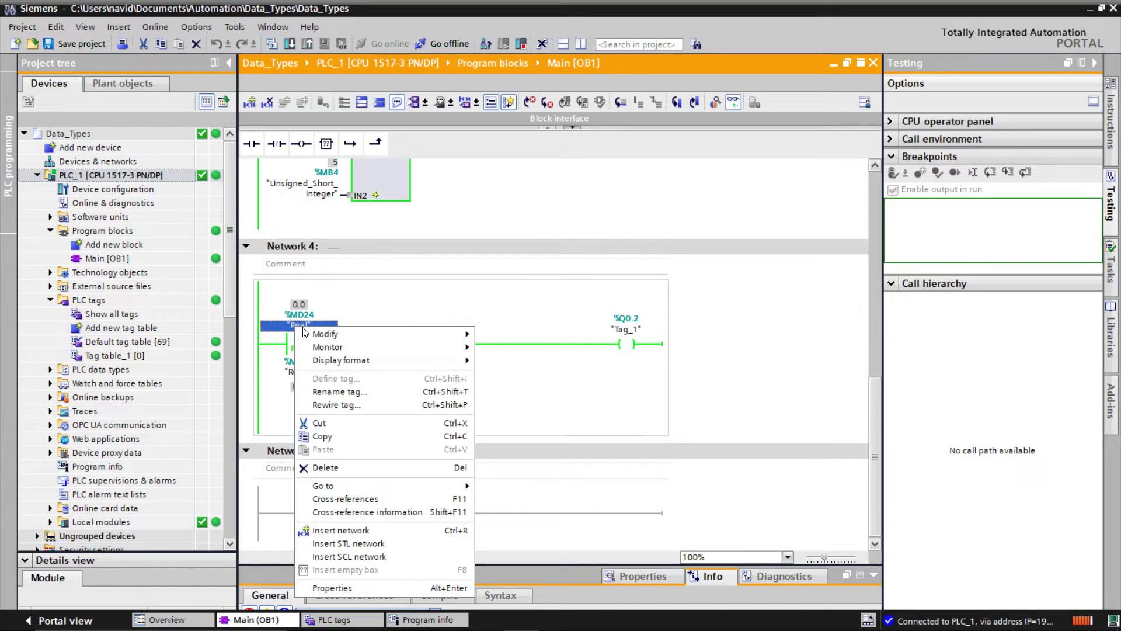
pyautogui.moveTo(319, 333)
pyautogui.click(506, 362)
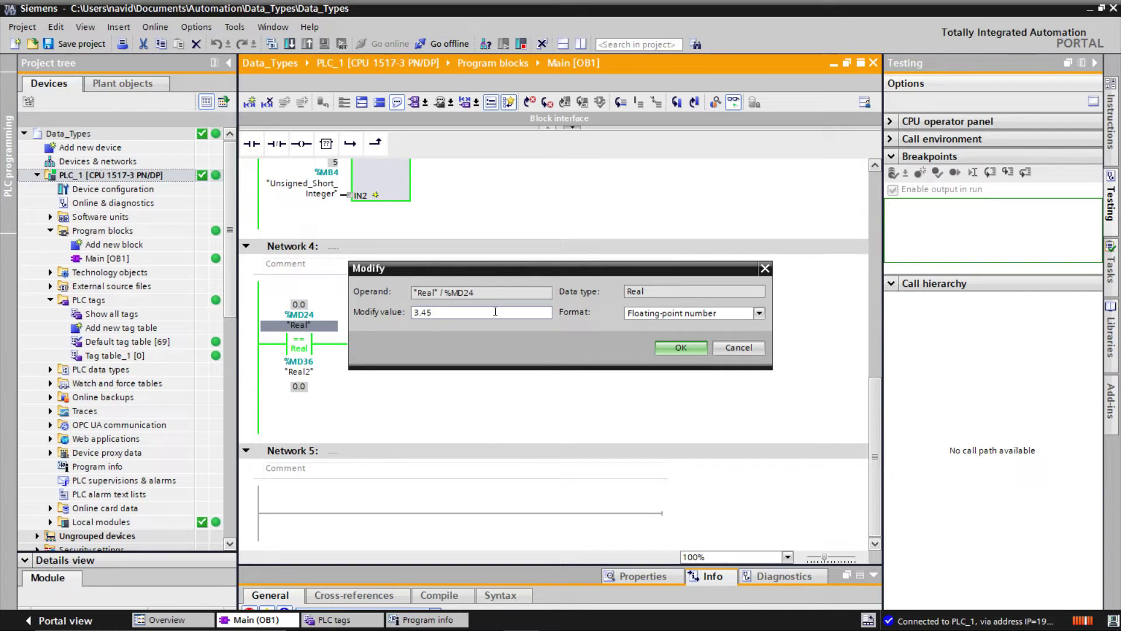
pyautogui.click(680, 348)
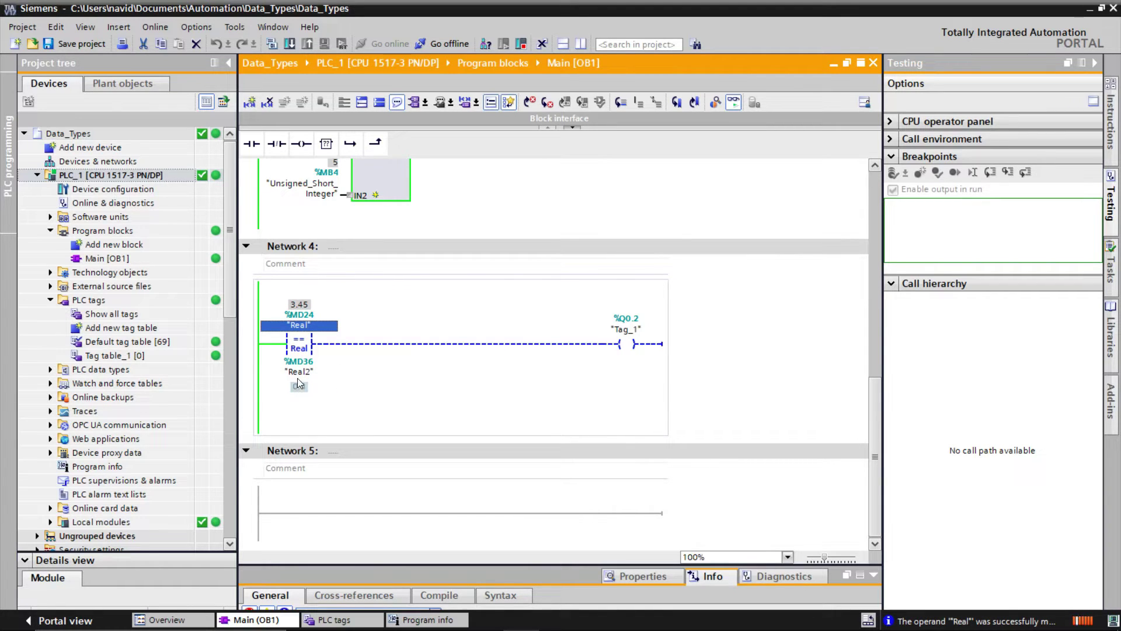
# Modify the Real2 operand's value to -4.576
pyautogui.rightClick(323, 368)
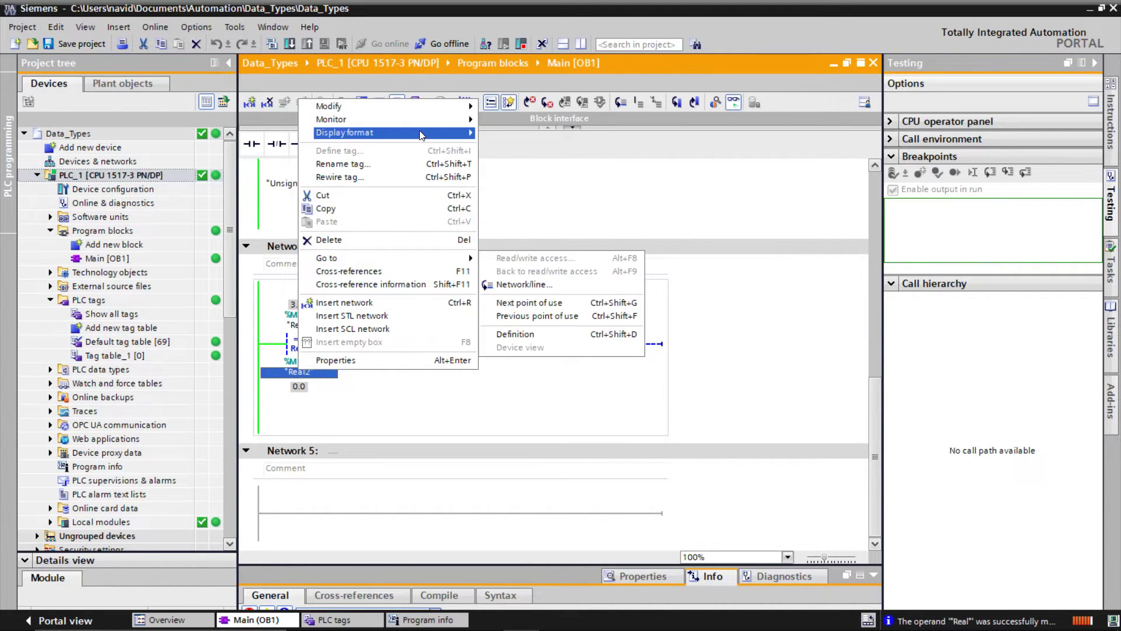
pyautogui.moveTo(450, 107)
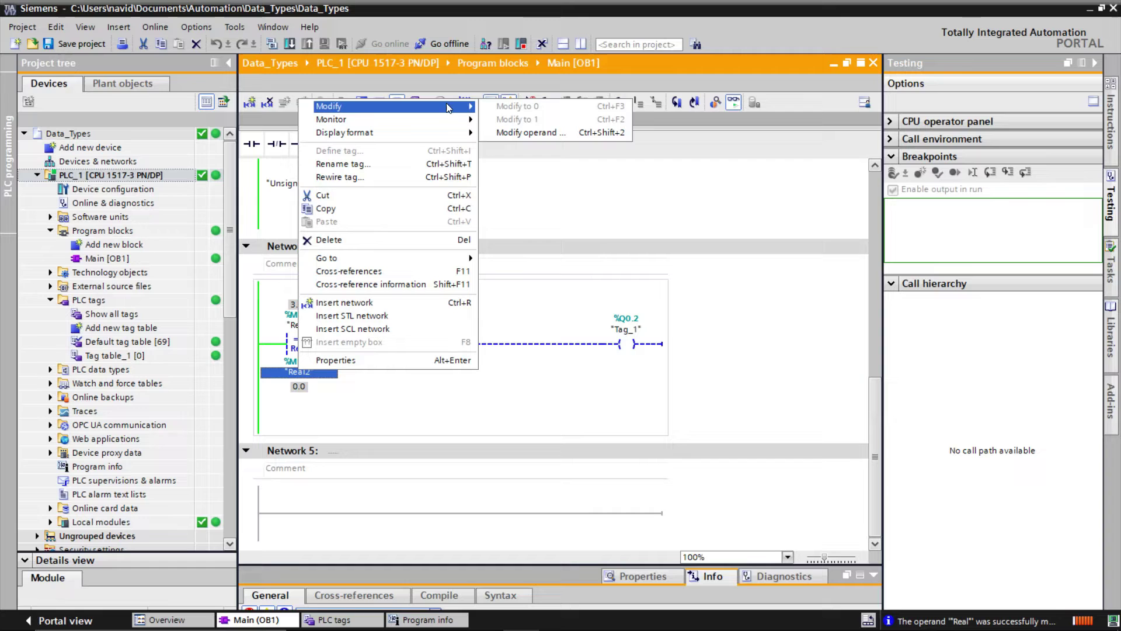
pyautogui.click(510, 132)
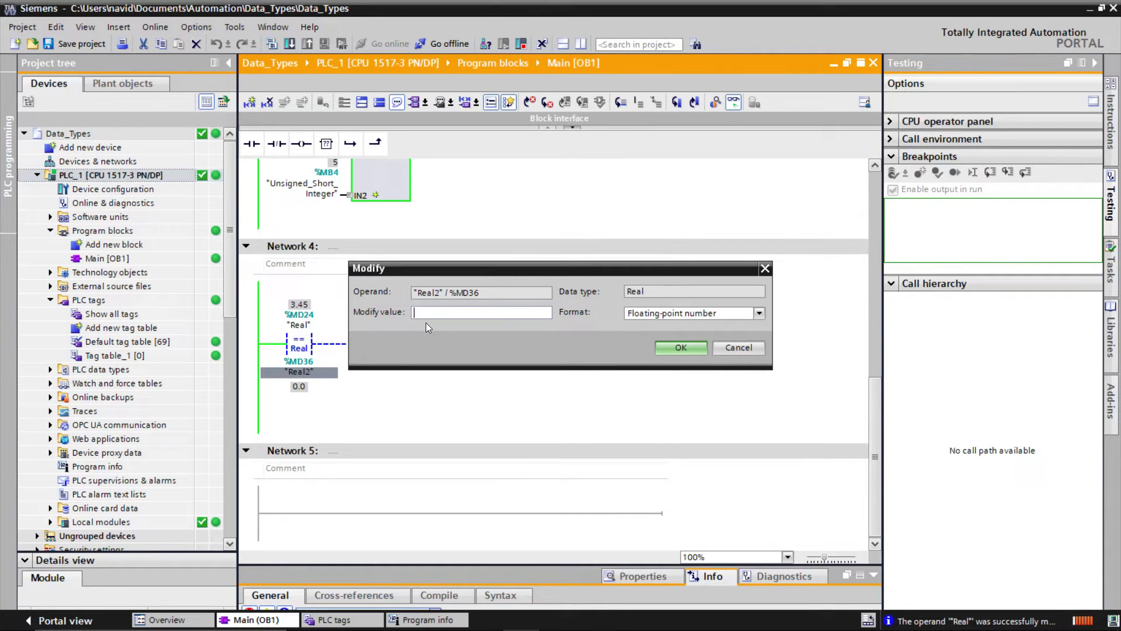
pyautogui.write('-4.576')
pyautogui.click(669, 346)
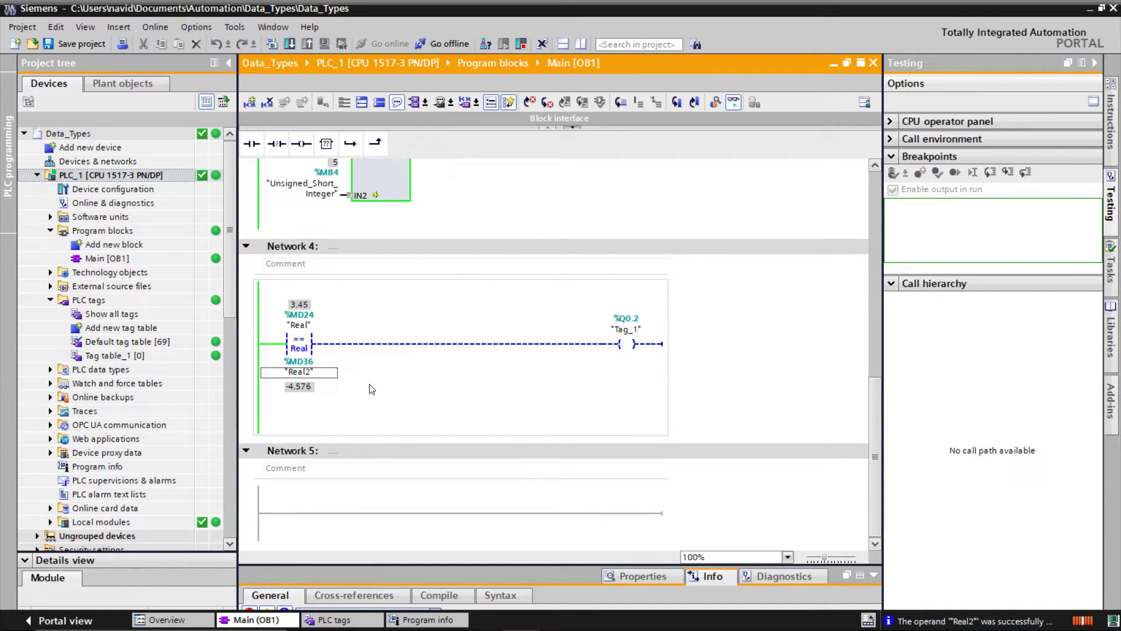
# Modify Real2's value again, this time to 3.45
pyautogui.rightClick(290, 357)
pyautogui.click(286, 372)
pyautogui.rightClick(286, 371)
pyautogui.moveTo(318, 105)
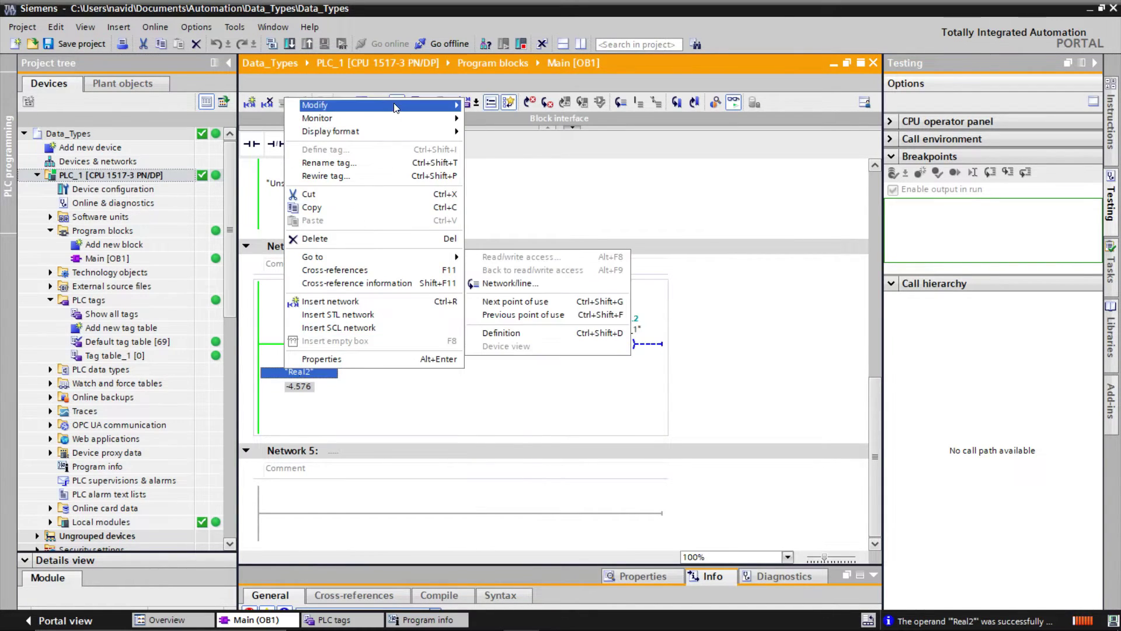
pyautogui.click(488, 126)
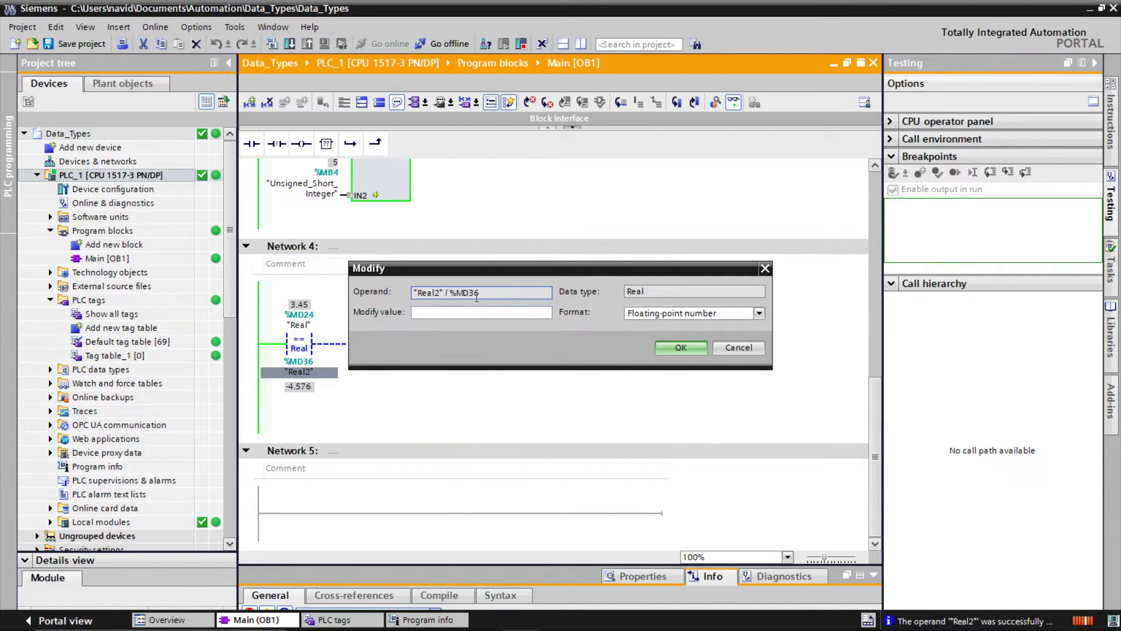
pyautogui.write('3.45')
pyautogui.click(677, 346)
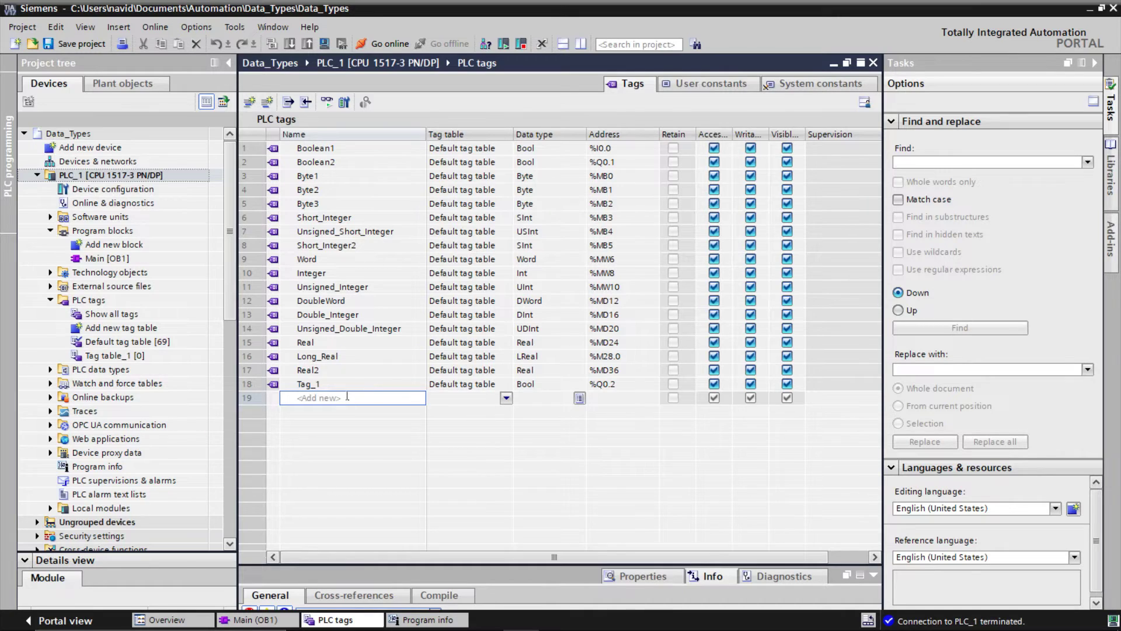
# Add a tag named Character with data type Char
pyautogui.write('Characte')
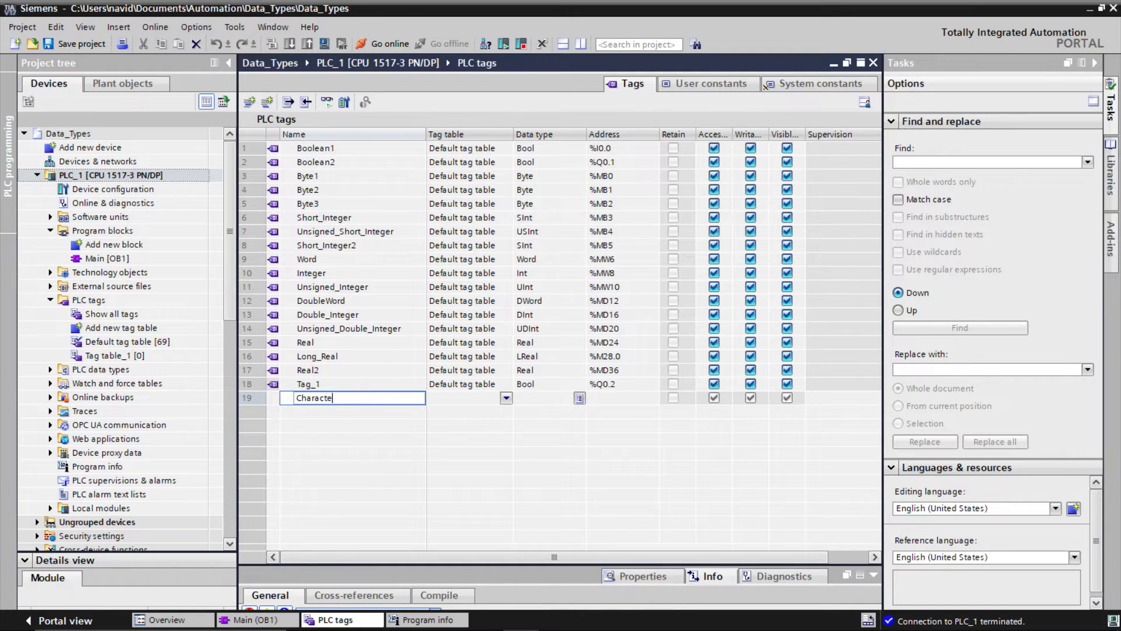
pyautogui.write('r')
pyautogui.click(535, 400)
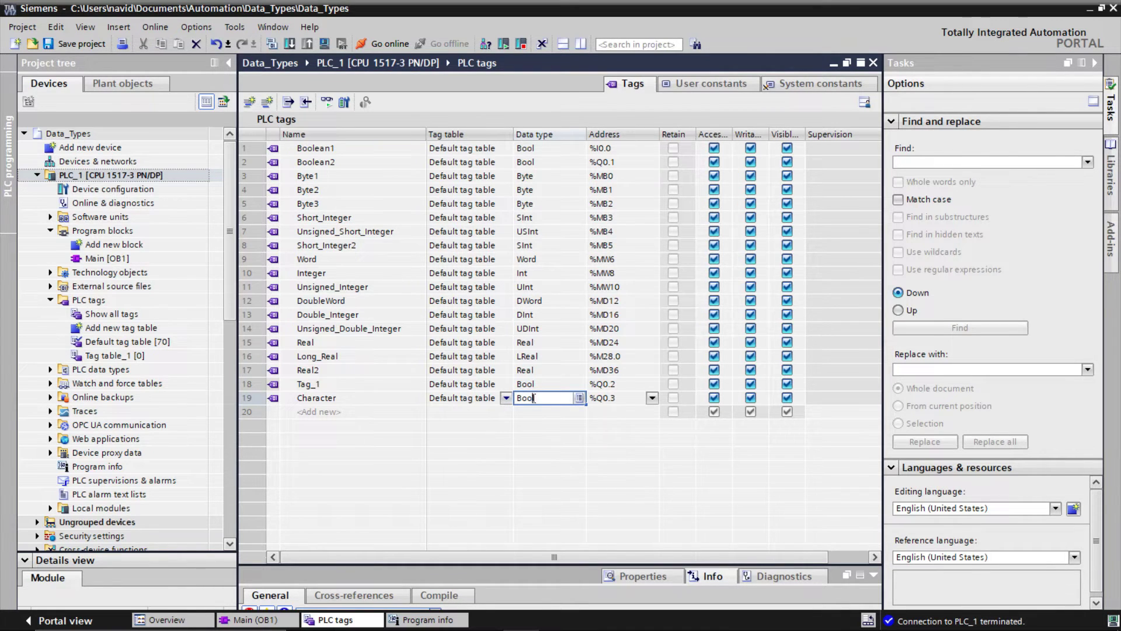
pyautogui.doubleClick(518, 398)
pyautogui.write('cha')
pyautogui.click(545, 412)
pyautogui.click(651, 400)
# Set the Character tag's address to memory byte %MB40
pyautogui.click(653, 399)
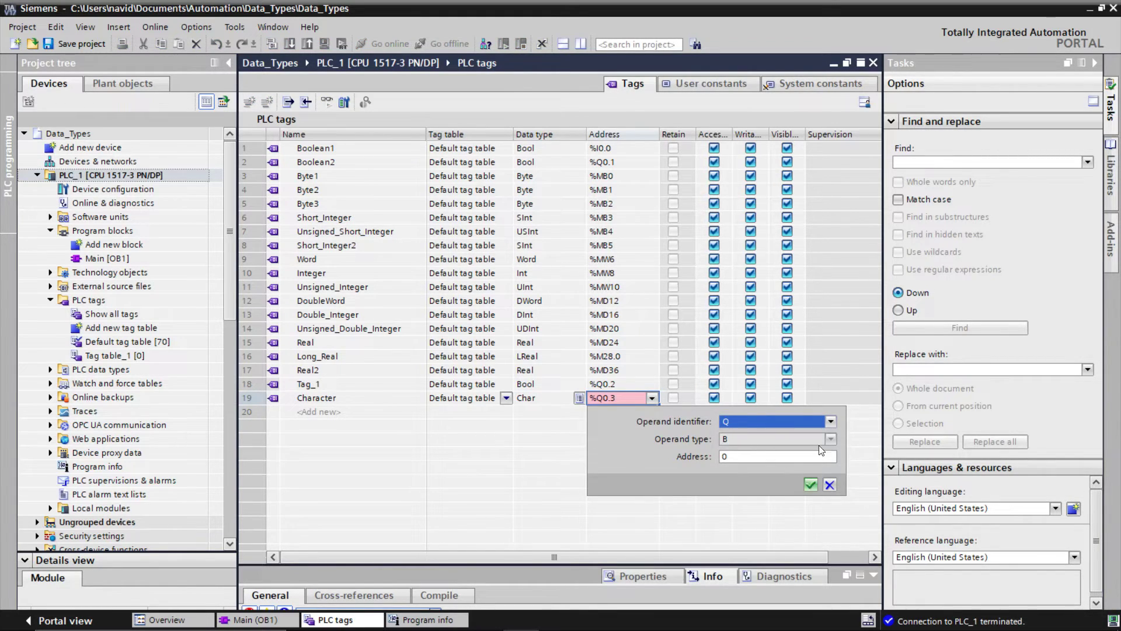
pyautogui.click(830, 422)
pyautogui.click(768, 455)
pyautogui.click(810, 484)
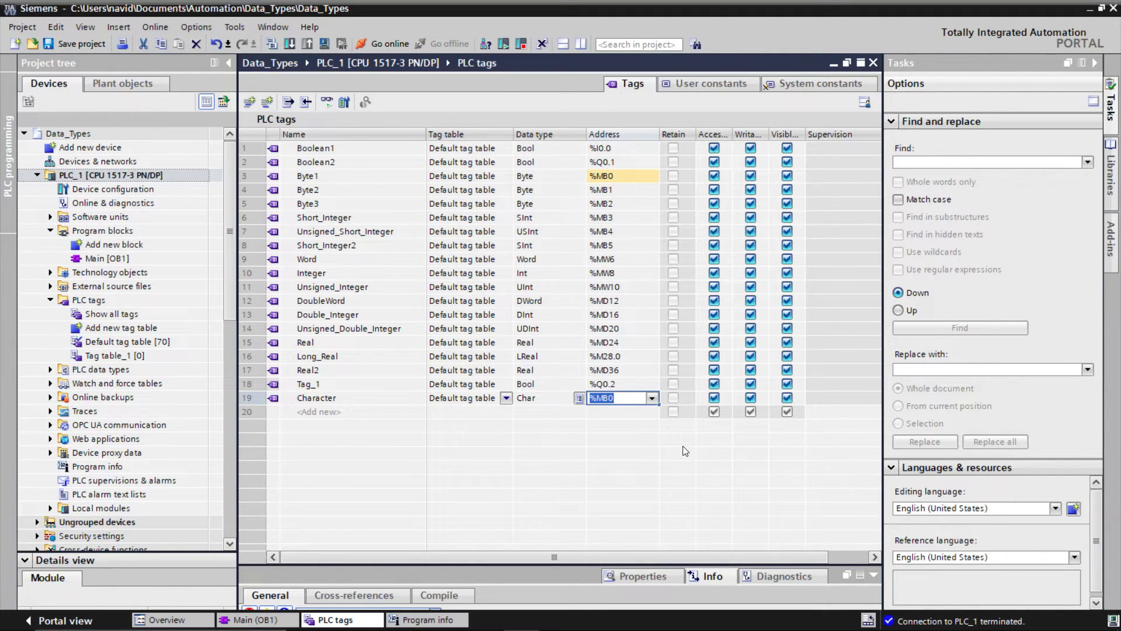
pyautogui.click(657, 450)
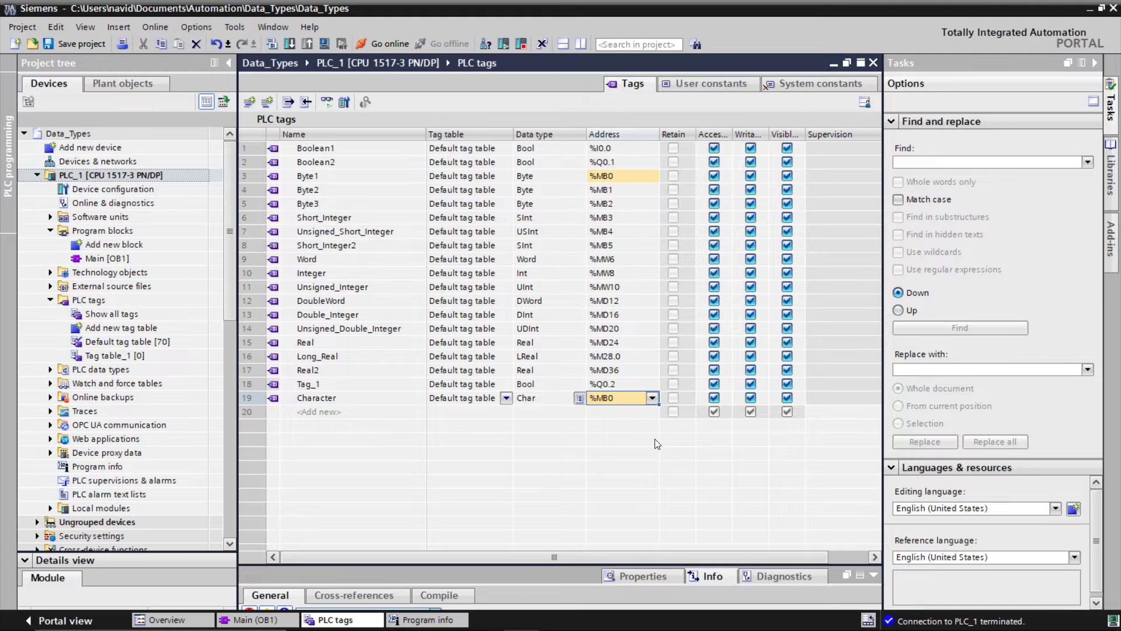
pyautogui.click(653, 399)
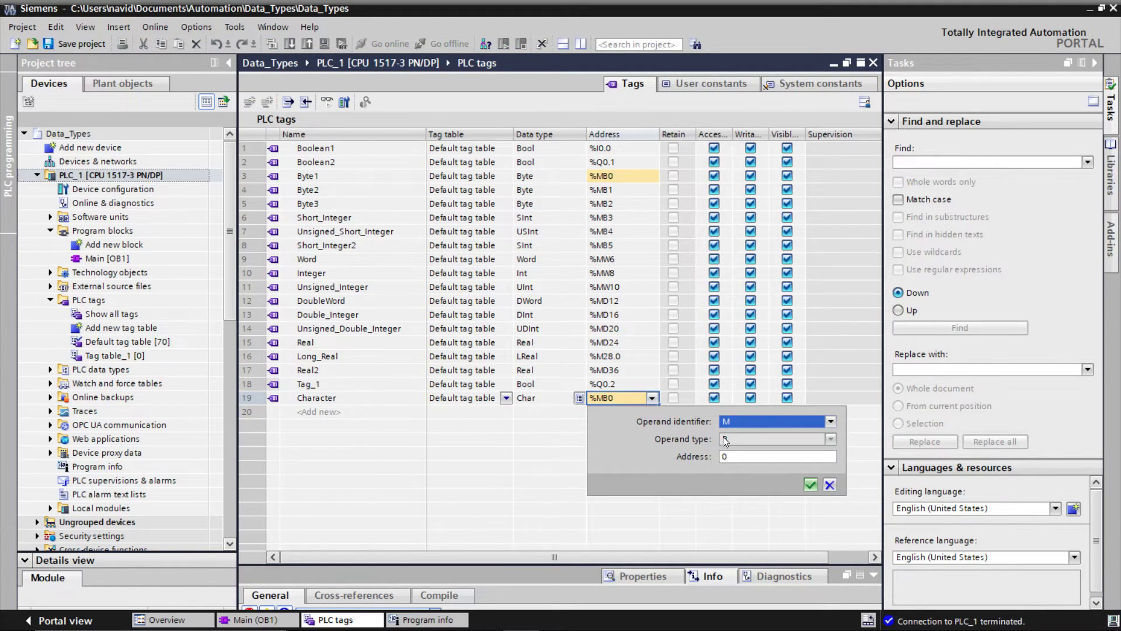
pyautogui.click(735, 455)
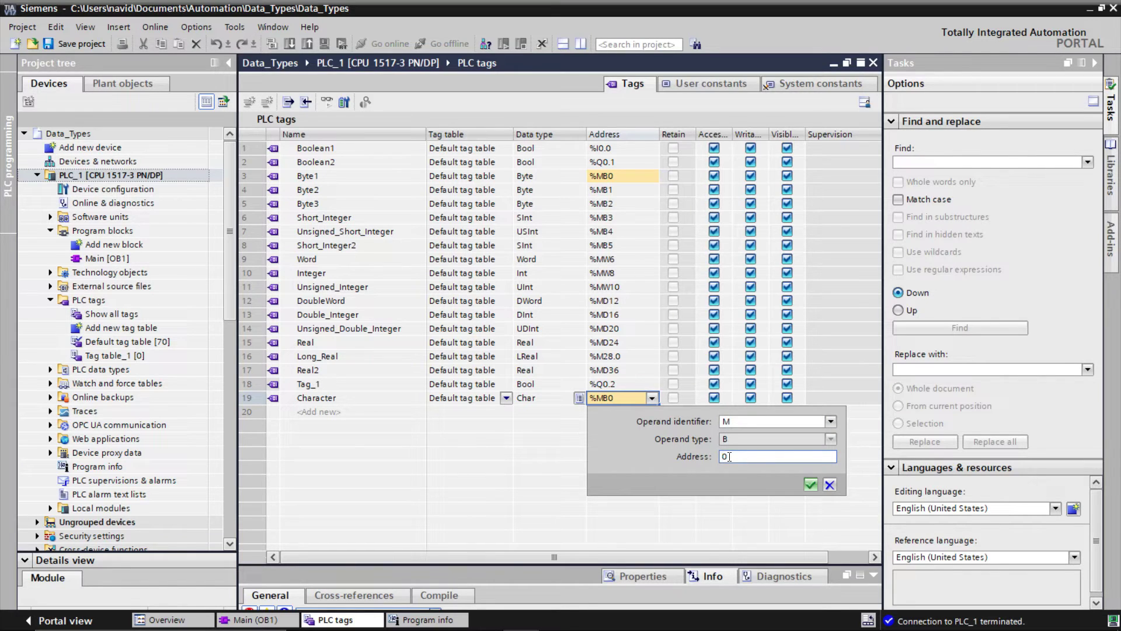
pyautogui.write('4')
pyautogui.click(810, 484)
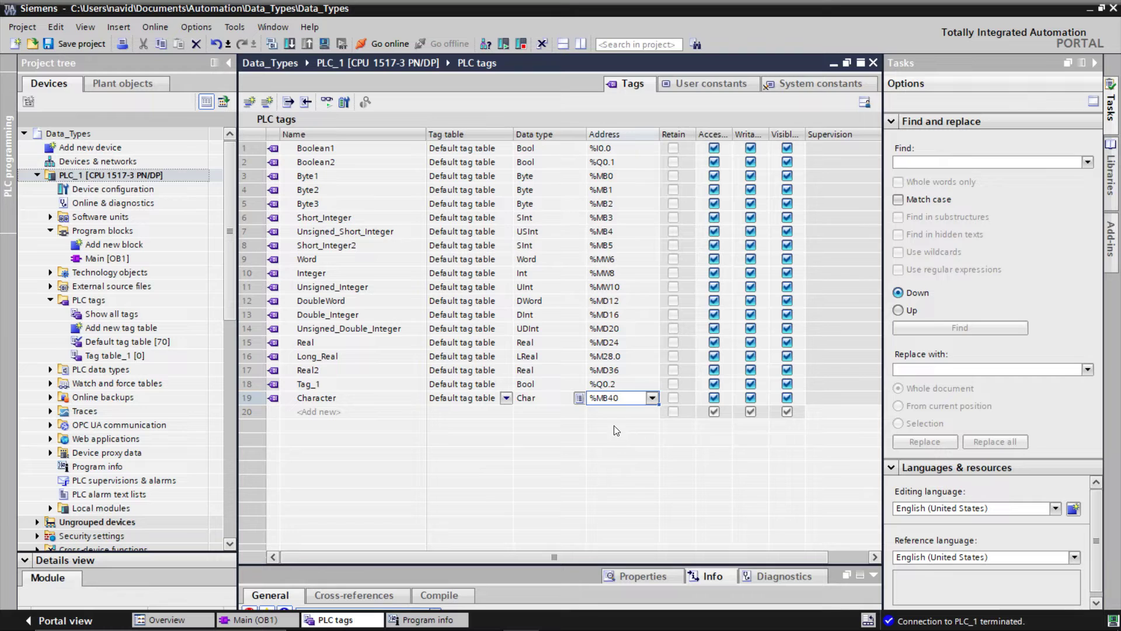
pyautogui.press('Return')
# Add a Wide_Character tag with data type WChar at the proposed address %MW41
pyautogui.write('Wide')
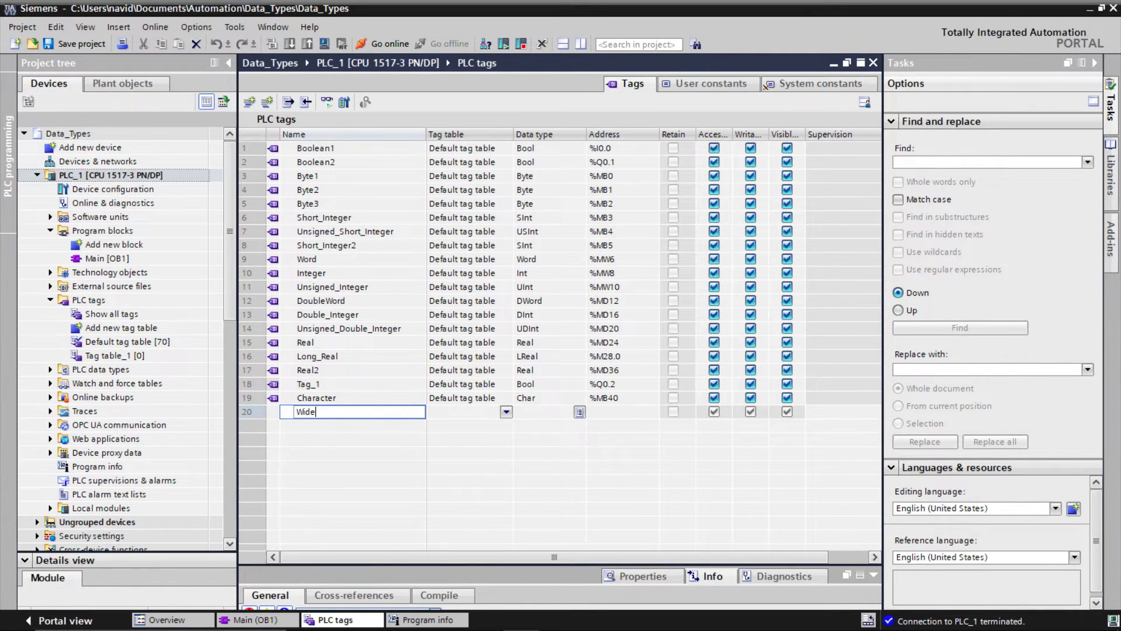
pyautogui.write('_X')
pyautogui.write('Character')
pyautogui.click(544, 414)
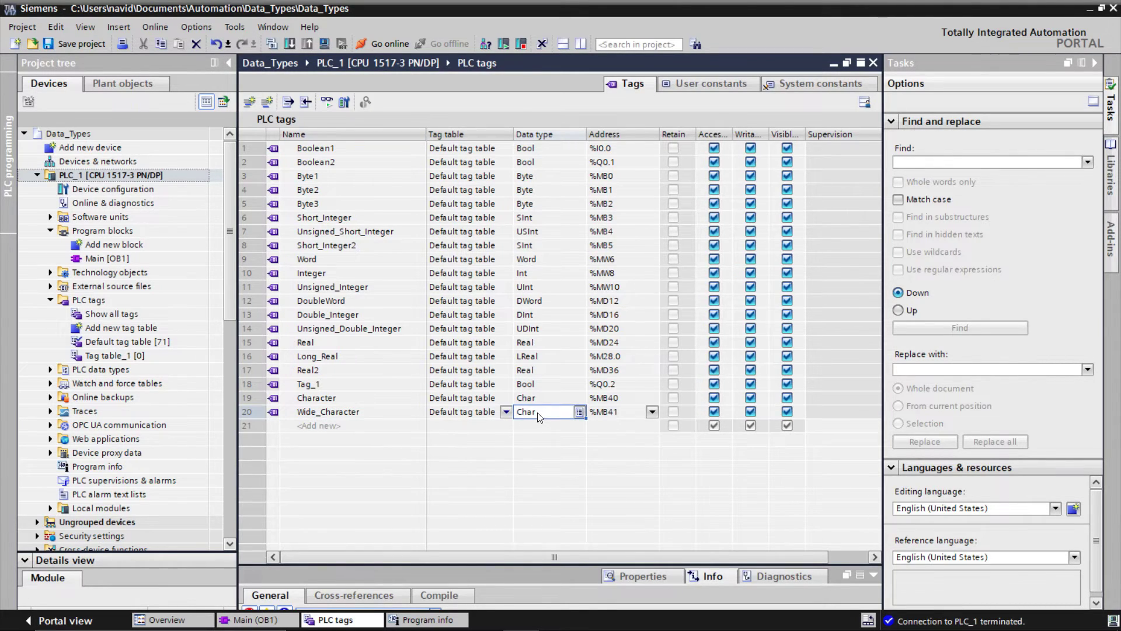
pyautogui.write('WChar')
pyautogui.click(637, 414)
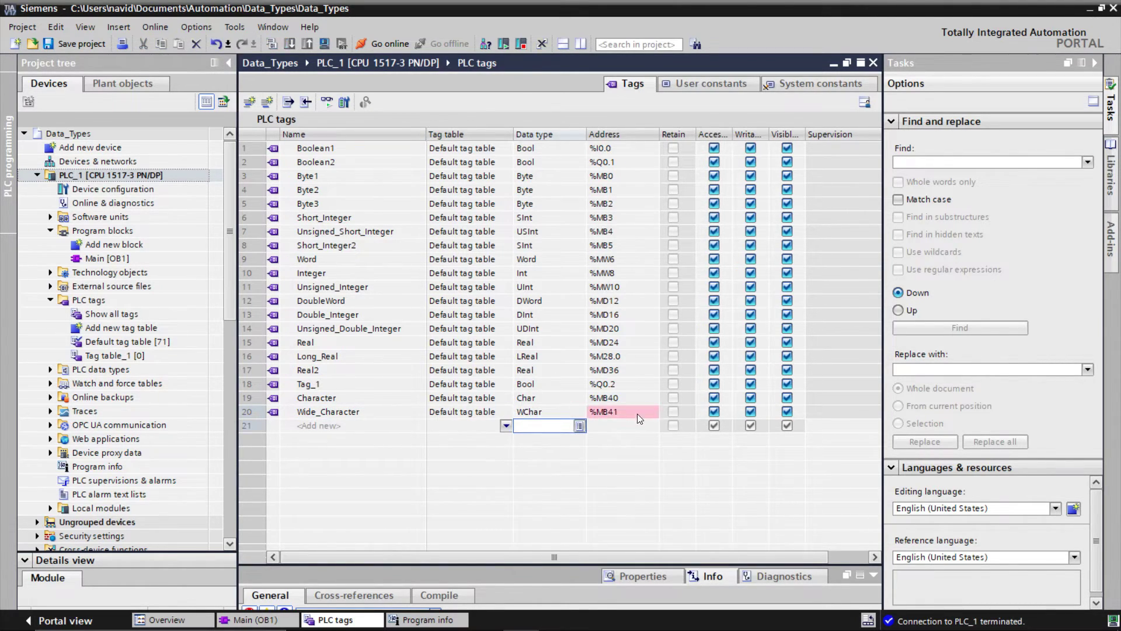
pyautogui.click(652, 412)
pyautogui.press('End')
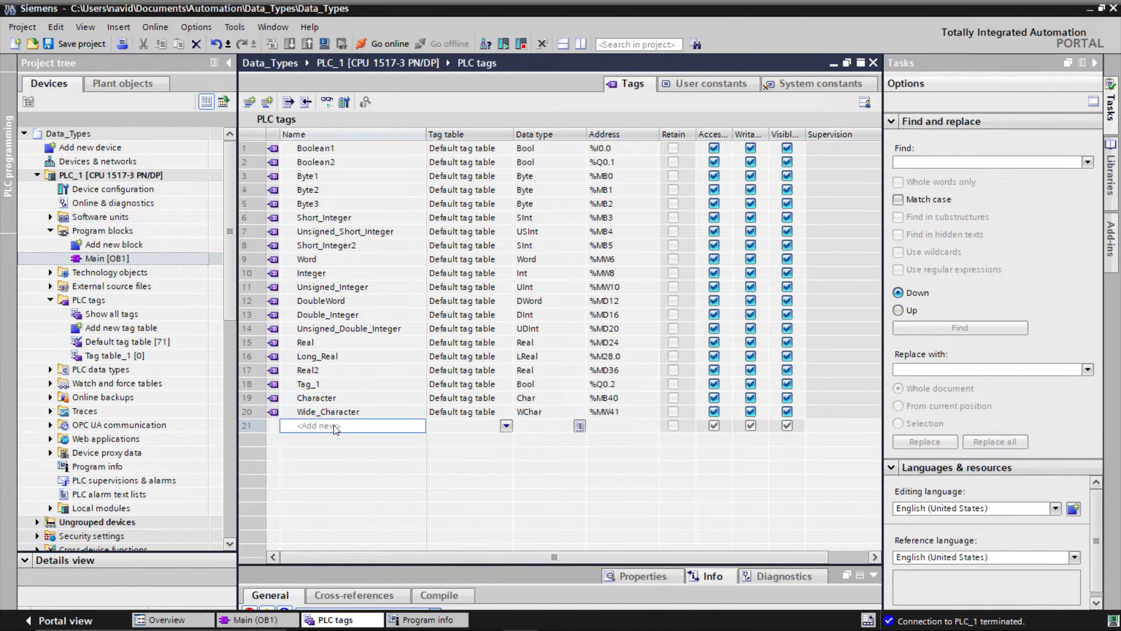
# Add a tag named Time with data type Time, fixing its address to %MD44
pyautogui.write('Time')
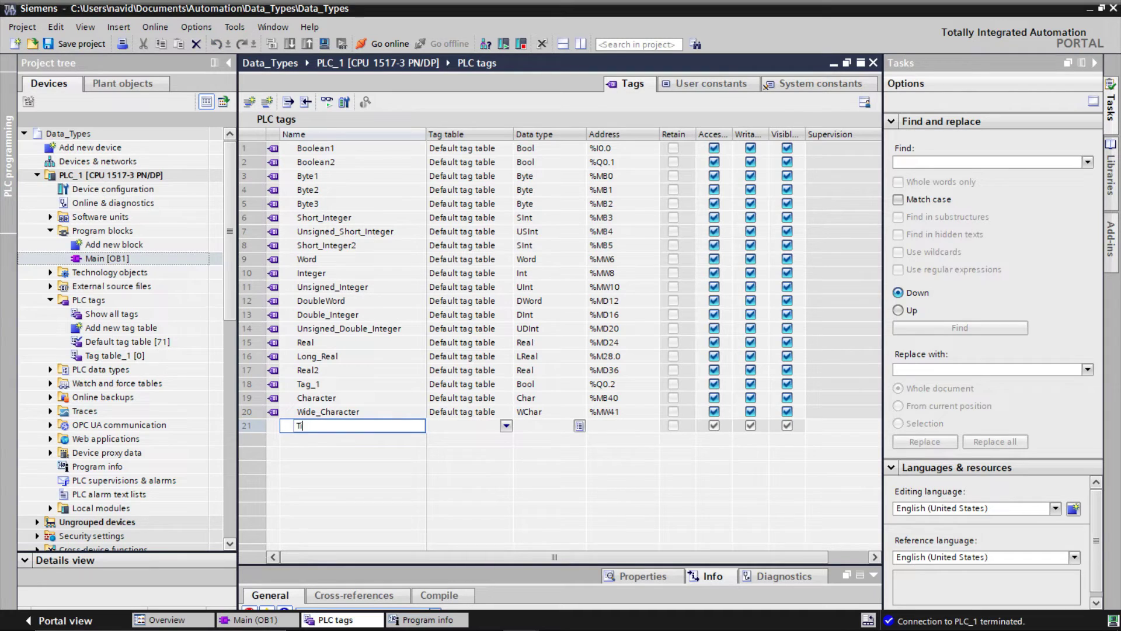
pyautogui.click(534, 428)
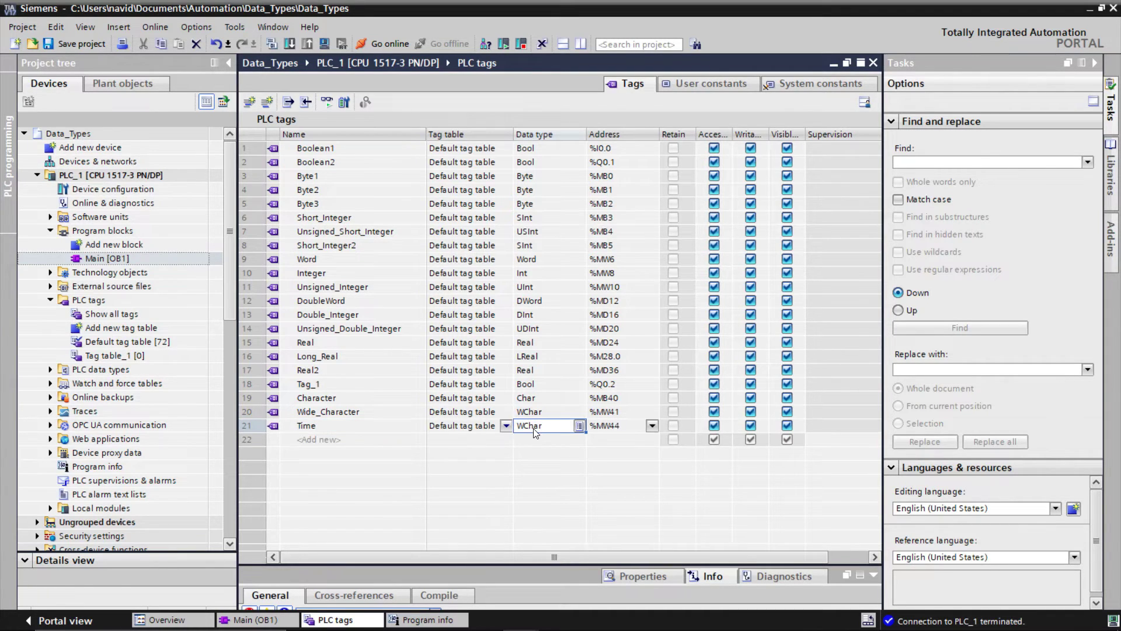
pyautogui.click(533, 425)
pyautogui.write('Ti')
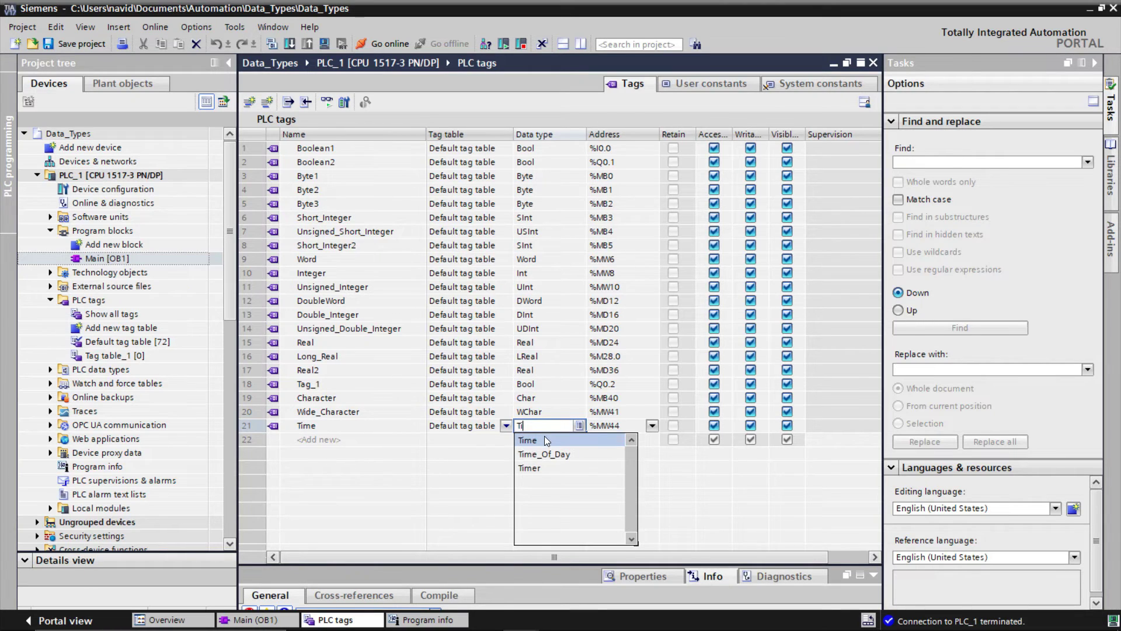
pyautogui.click(544, 439)
pyautogui.click(645, 428)
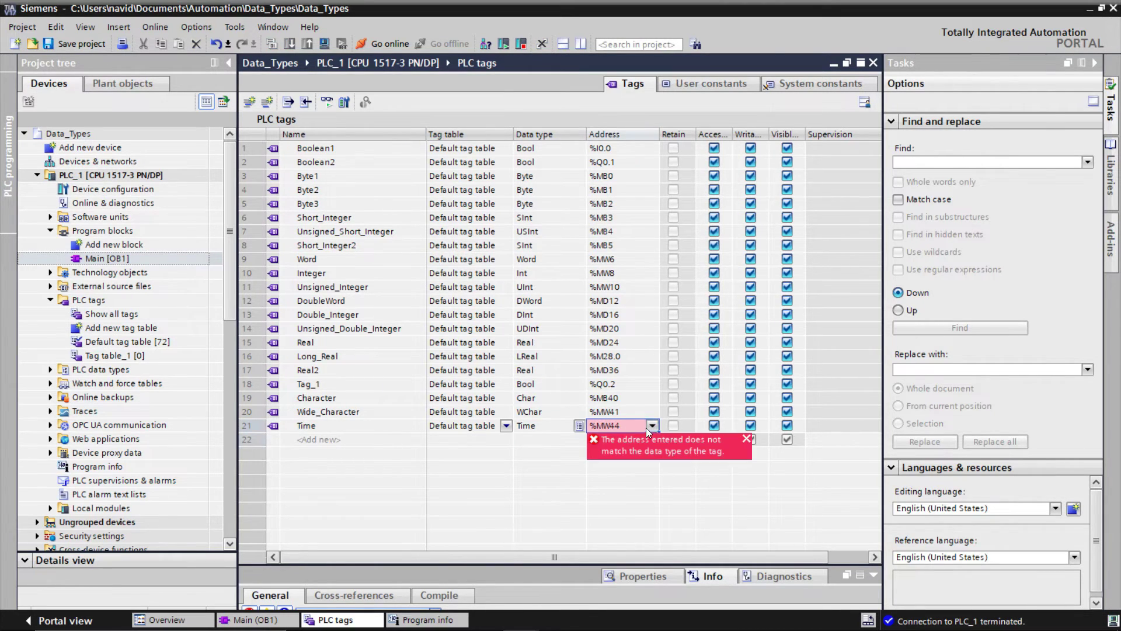
pyautogui.click(649, 426)
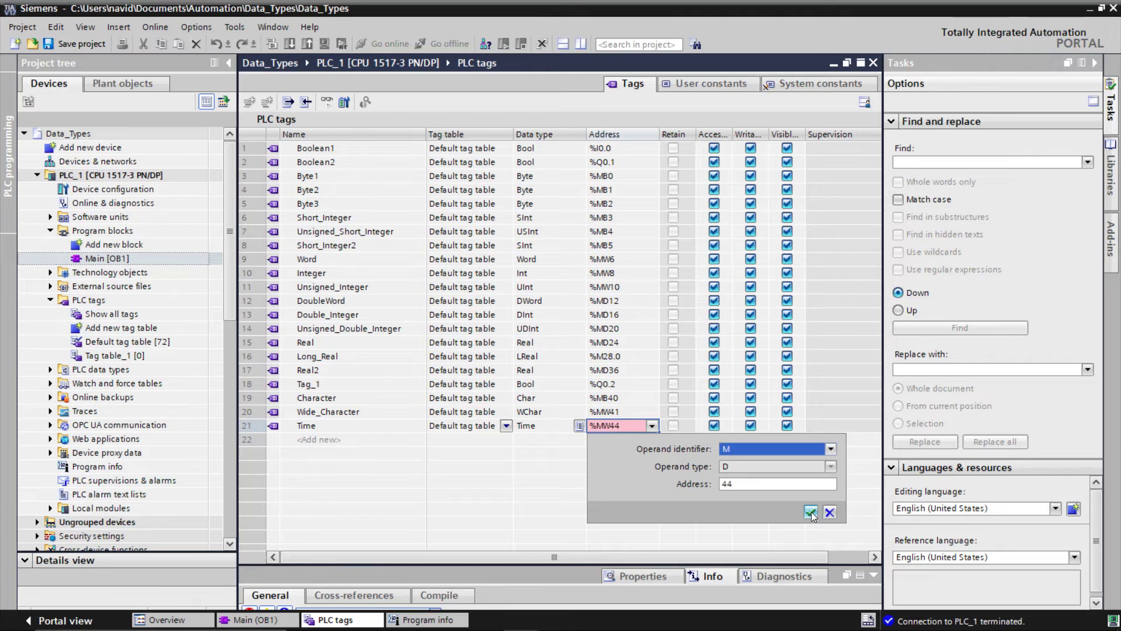
pyautogui.click(811, 512)
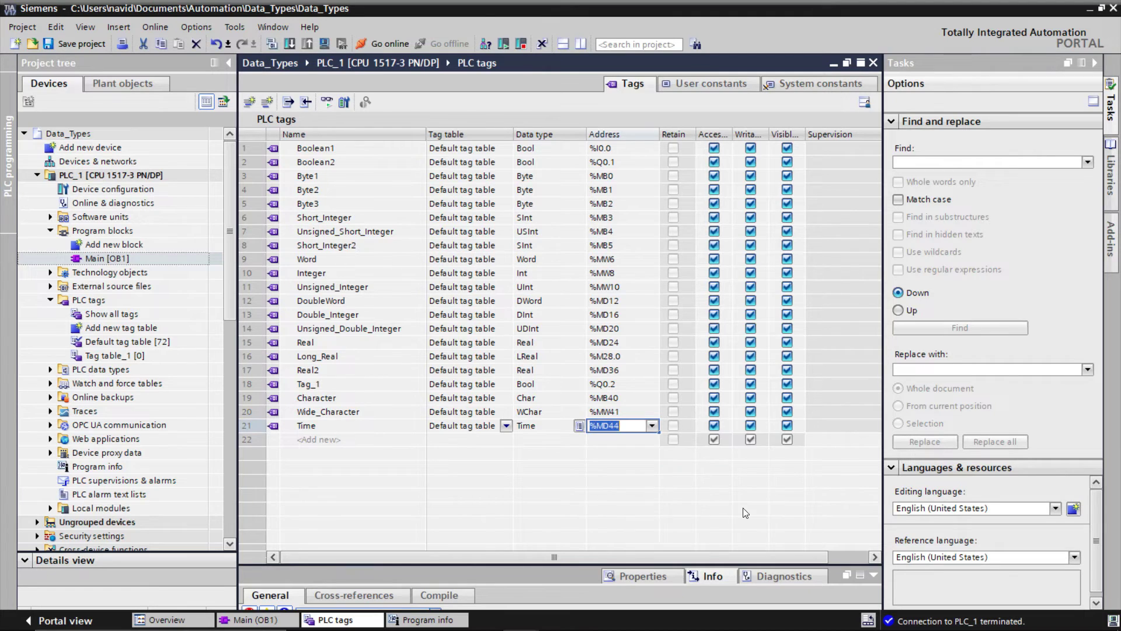
# Add a Long_Time tag in row 22 with data type LTime at address %M48.0
pyautogui.click(405, 445)
pyautogui.write('Lon')
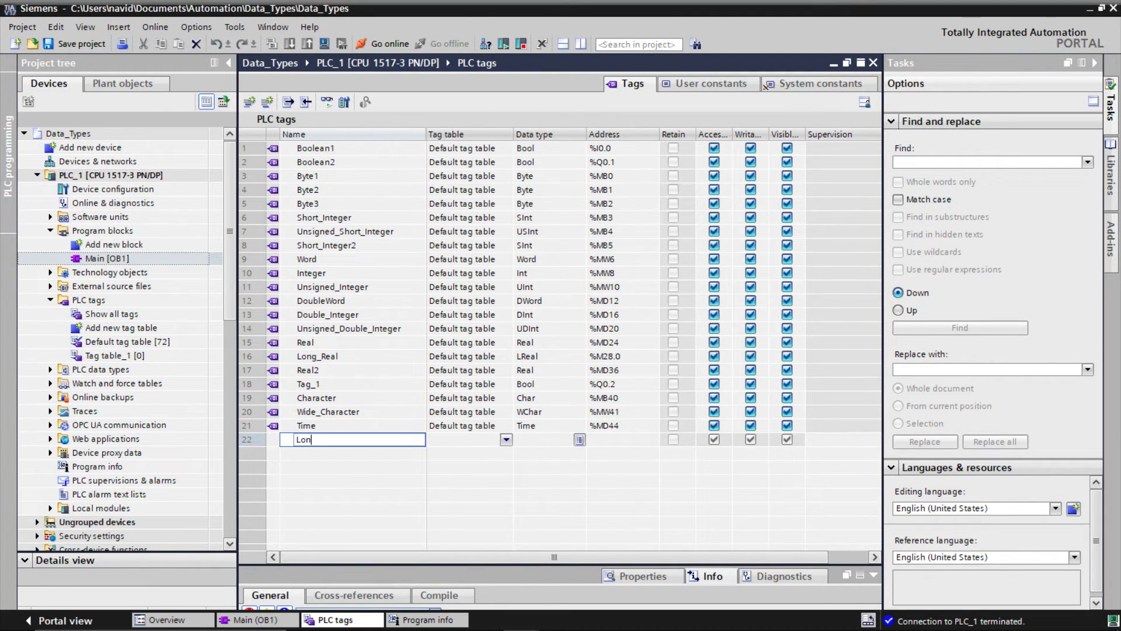
pyautogui.write('g_Time')
pyautogui.click(553, 442)
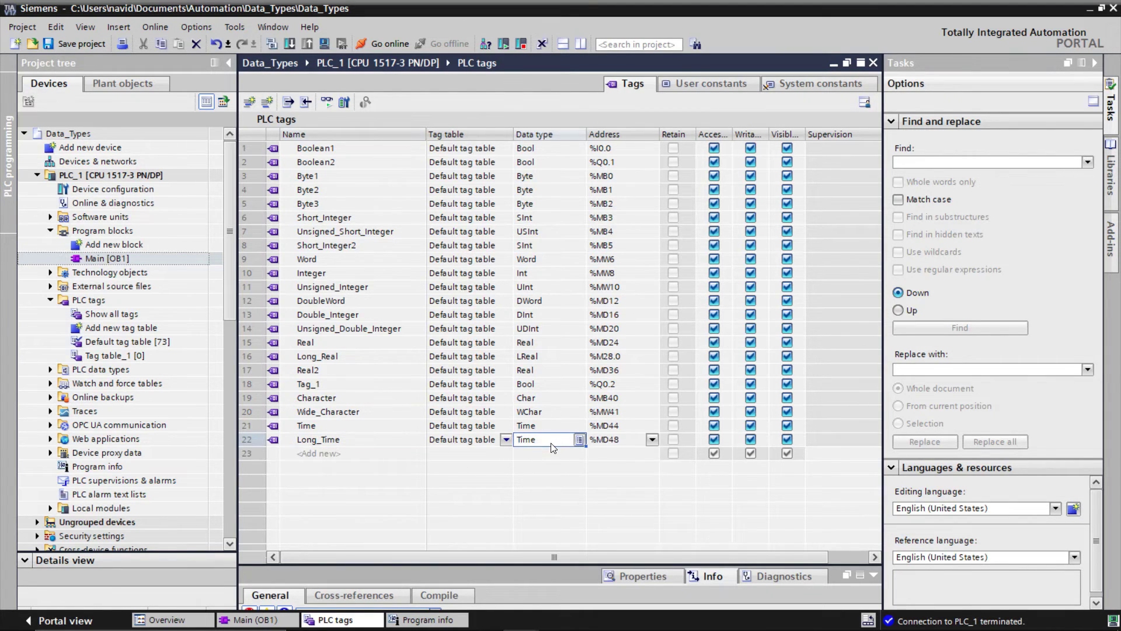
pyautogui.doubleClick(552, 443)
pyautogui.write('lt')
pyautogui.click(551, 449)
pyautogui.press('Tab')
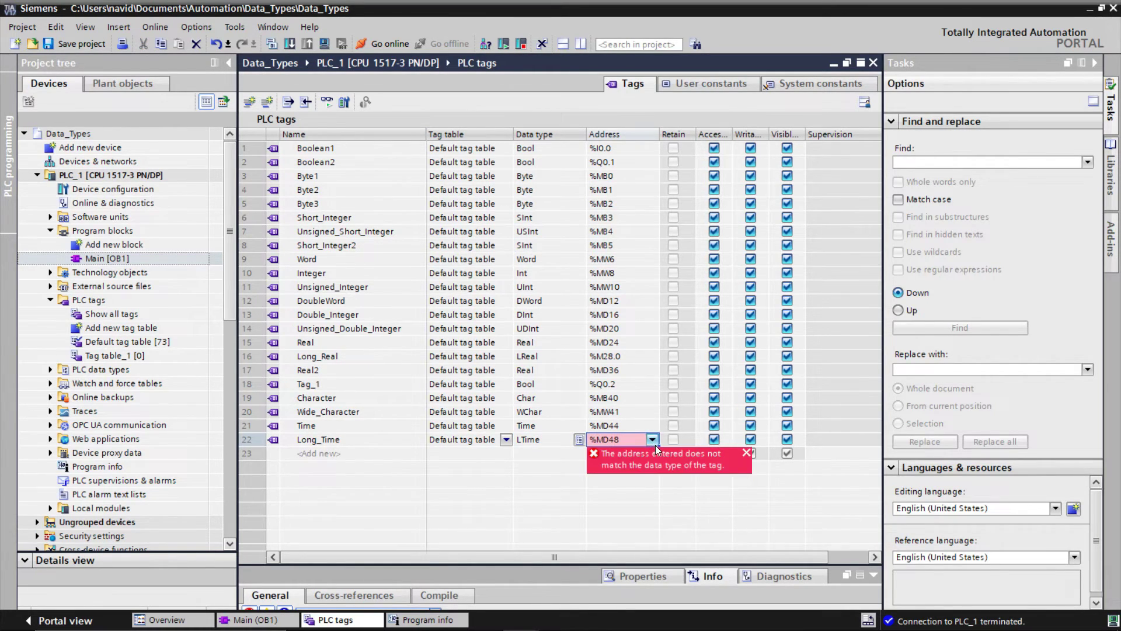
pyautogui.click(653, 442)
pyautogui.click(810, 545)
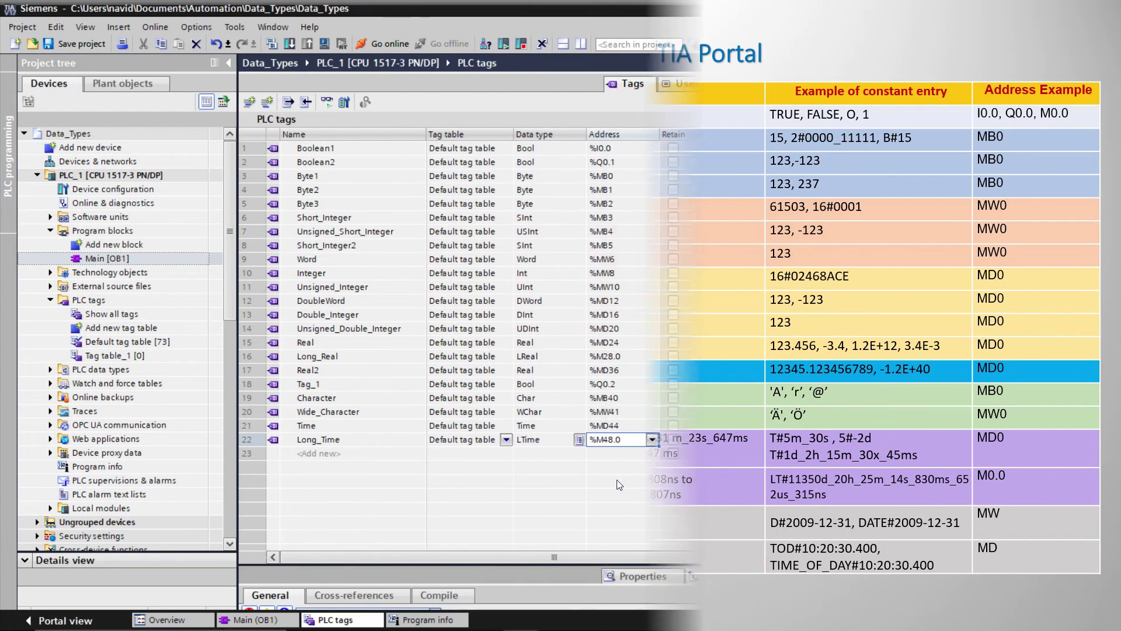
pyautogui.click(329, 455)
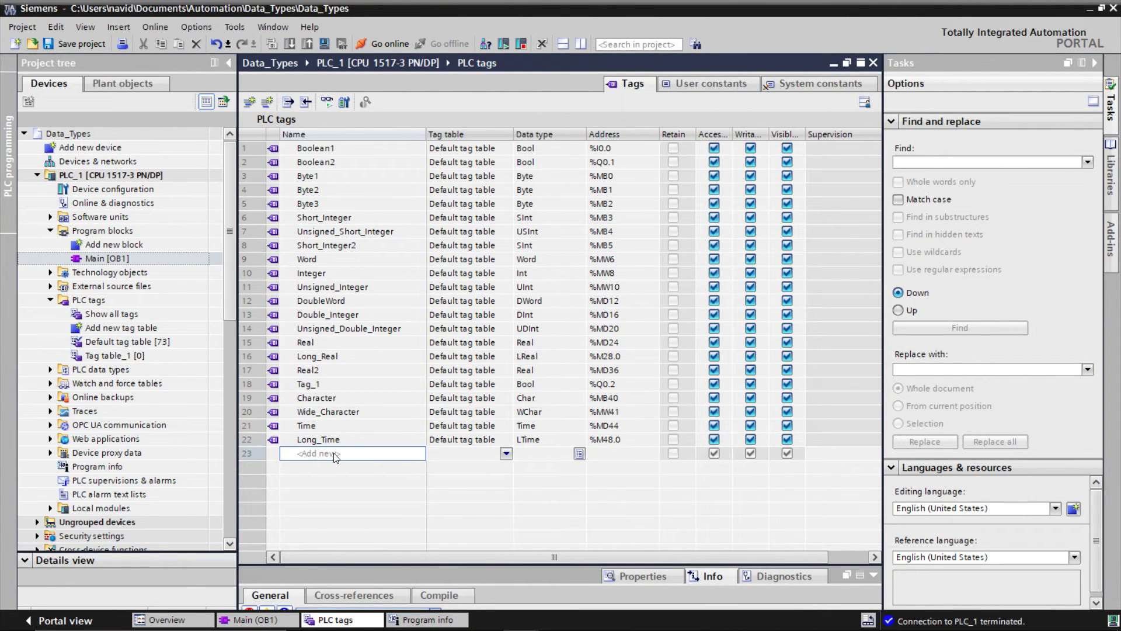
# Add a Date tag with data type Date, fixing its address to %MW56
pyautogui.write('Date')
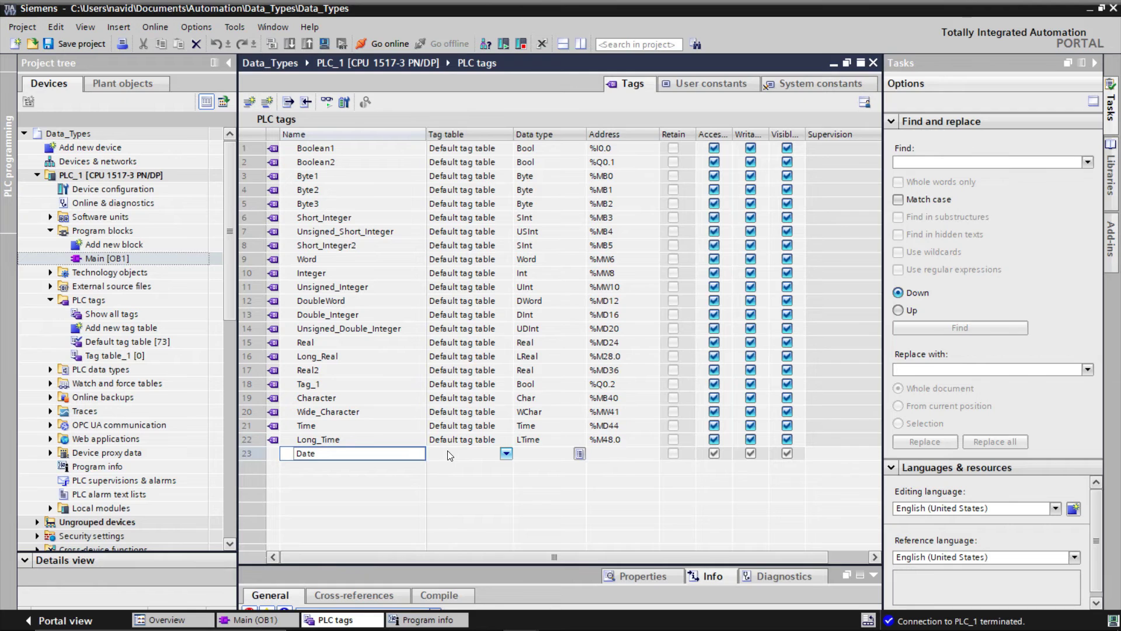
pyautogui.click(543, 455)
pyautogui.doubleClick(544, 455)
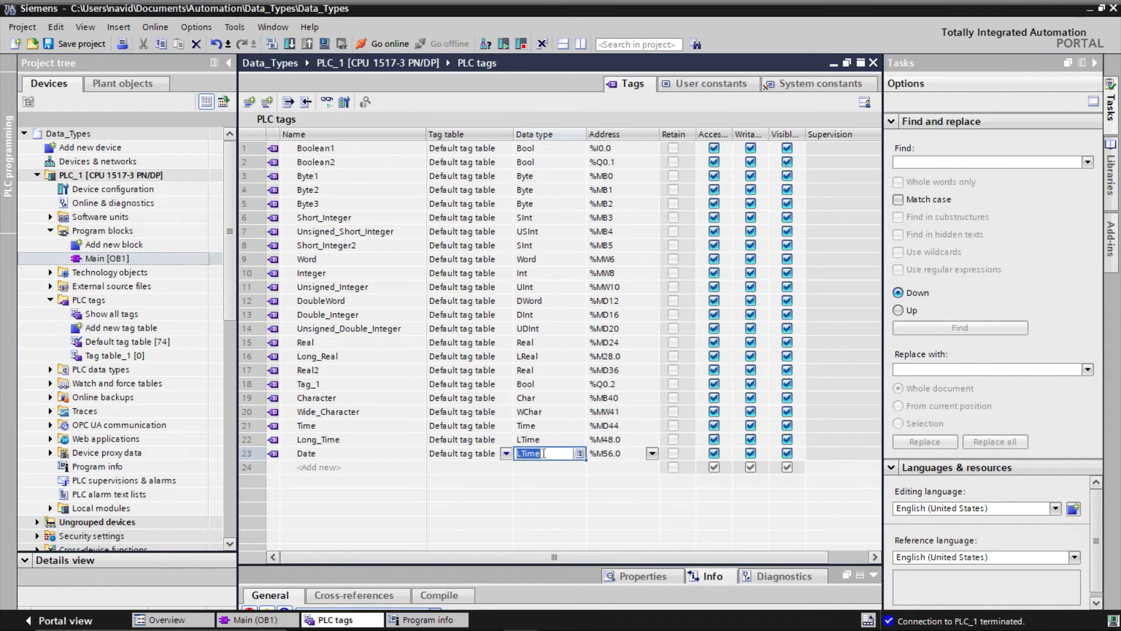
pyautogui.write('D')
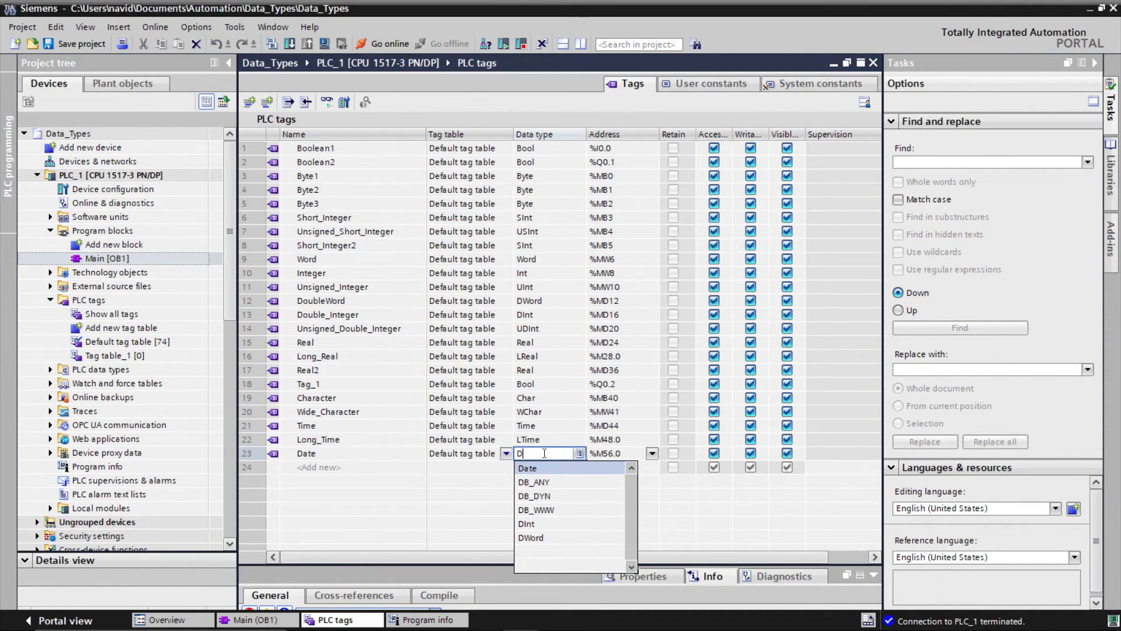
pyautogui.click(541, 468)
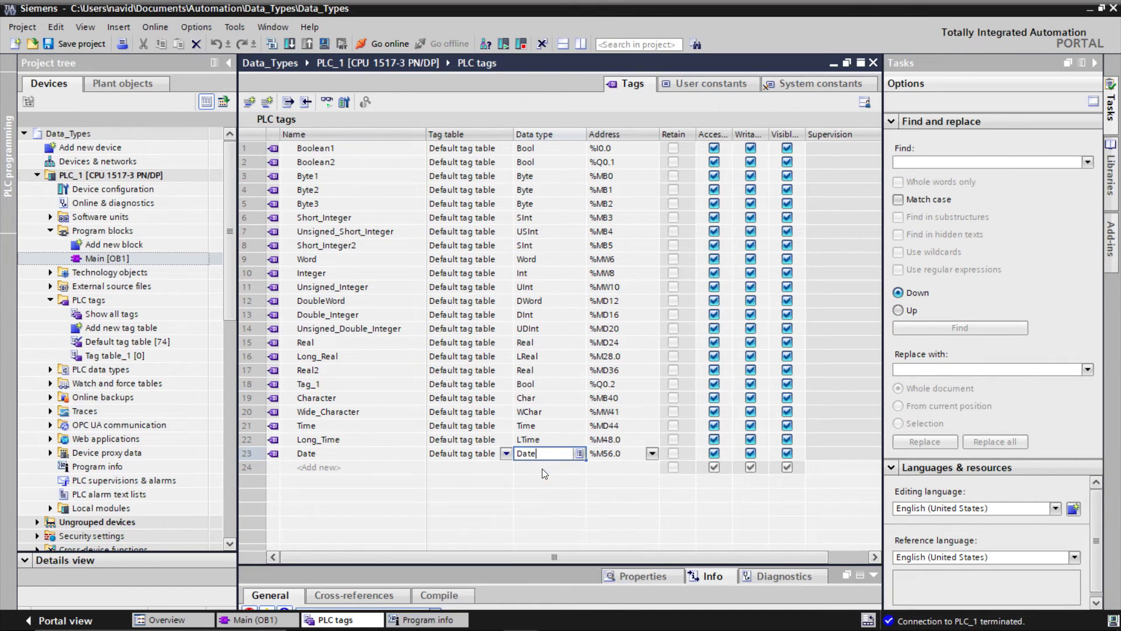
pyautogui.click(650, 456)
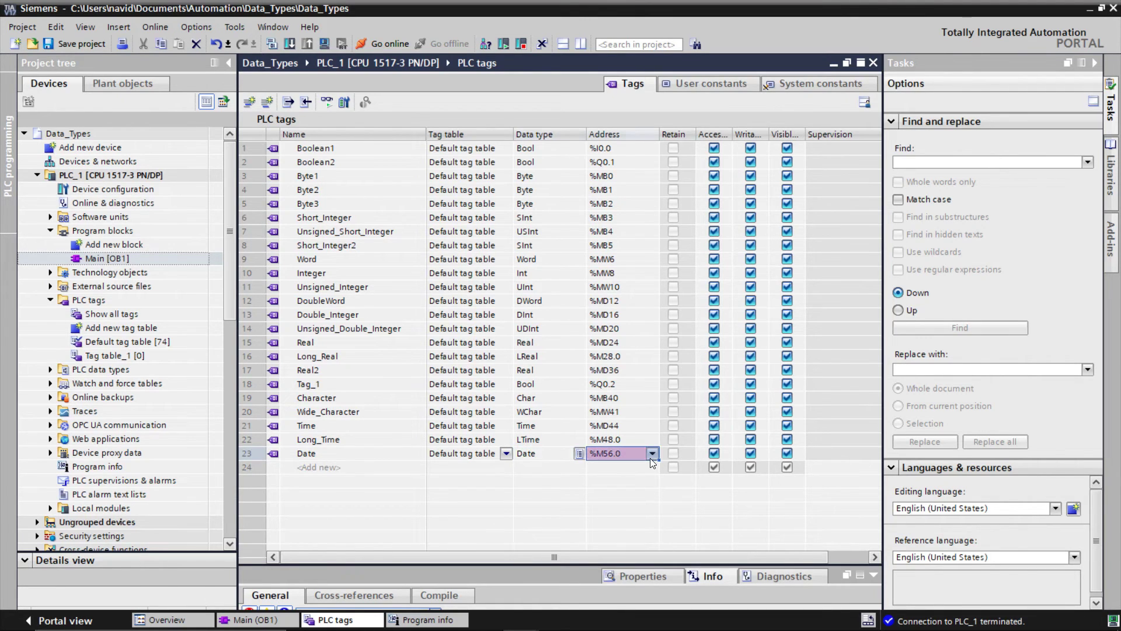
pyautogui.click(652, 454)
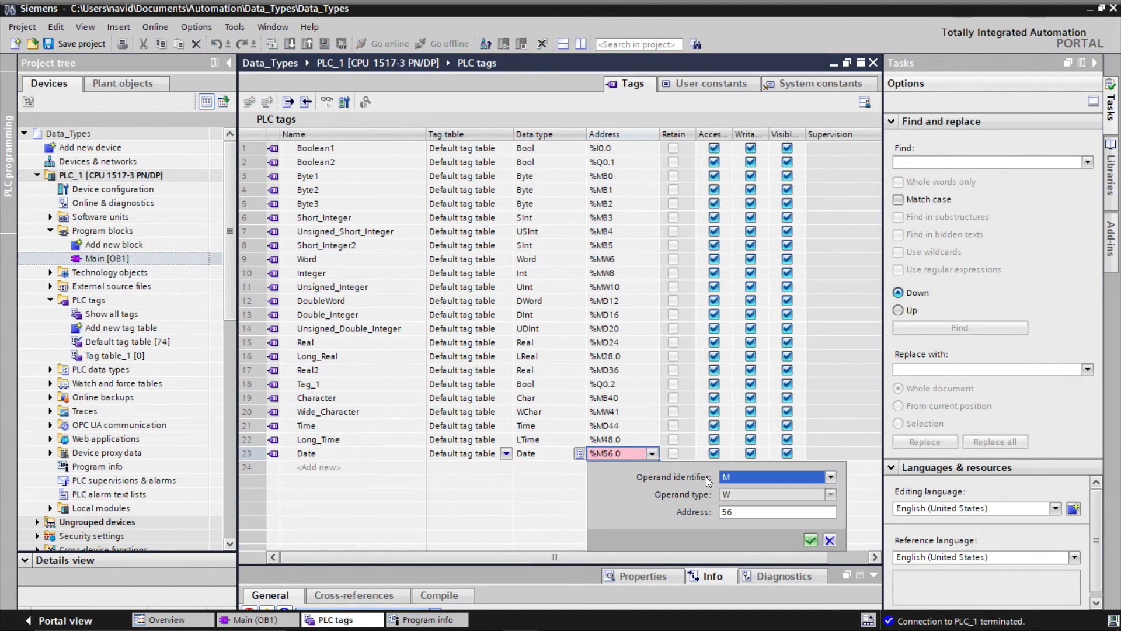
pyautogui.click(811, 539)
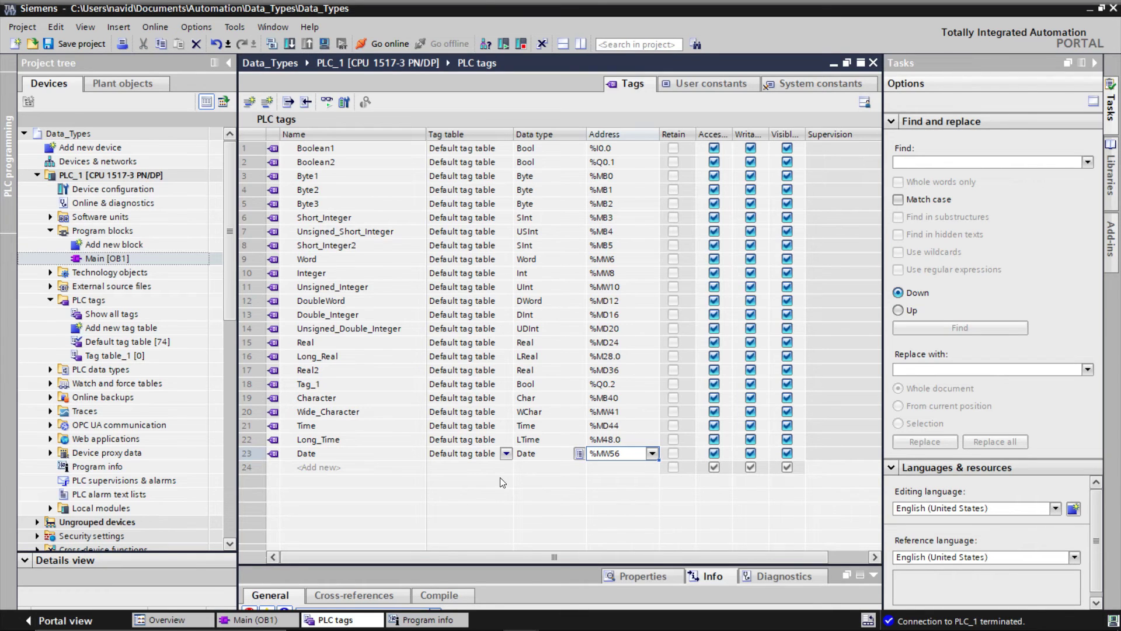
# Add a 'Time of Day' tag in row 24 with data type Time_Of_Day at %MD58
pyautogui.click(369, 472)
pyautogui.write('Tim')
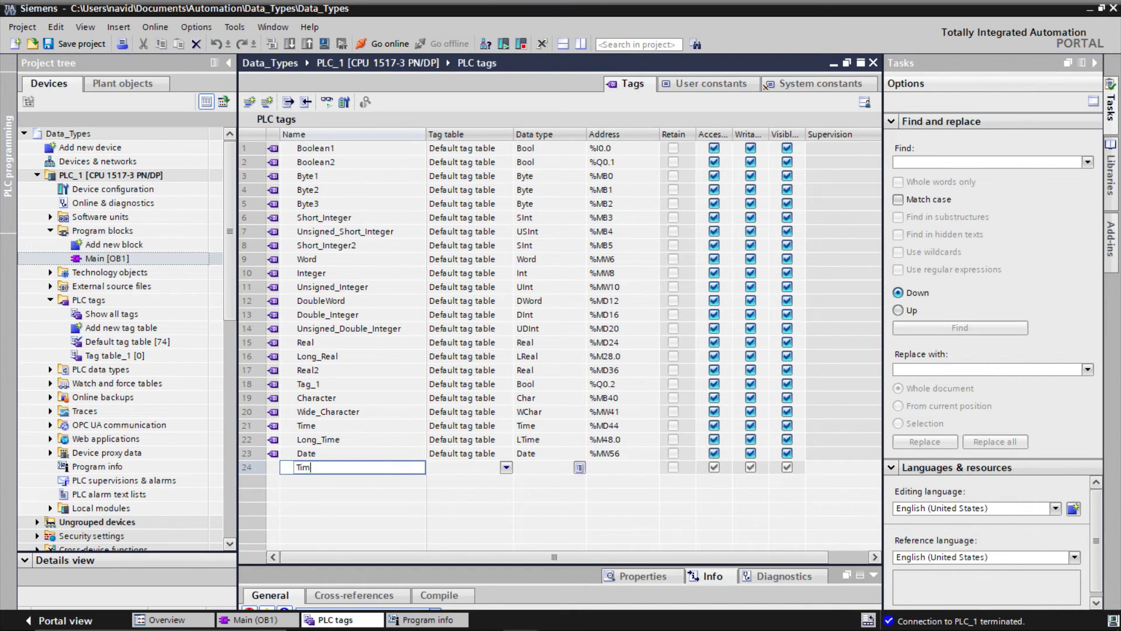
pyautogui.write('e of Day')
pyautogui.click(535, 466)
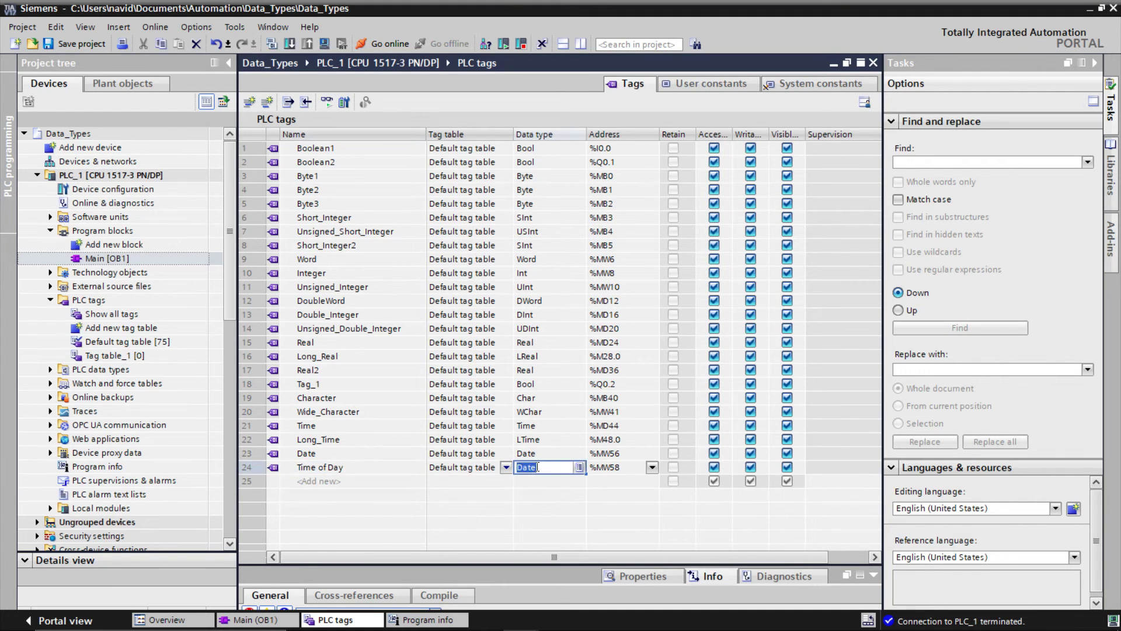
pyautogui.write('to')
pyautogui.press('BackSpace')
pyautogui.click(548, 495)
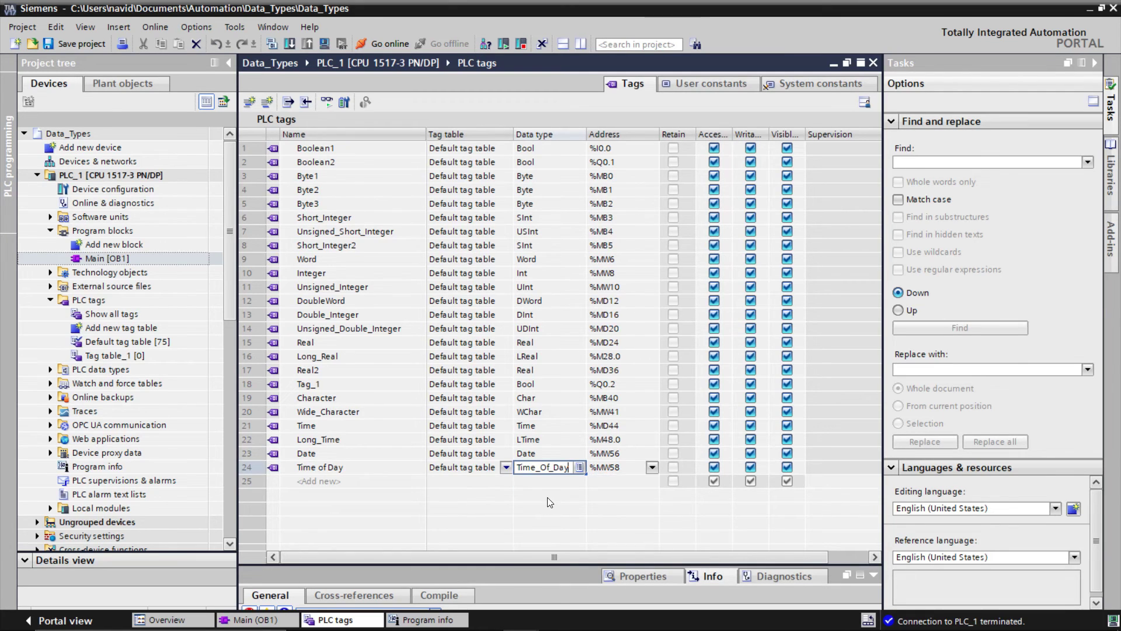
pyautogui.click(652, 467)
pyautogui.click(808, 553)
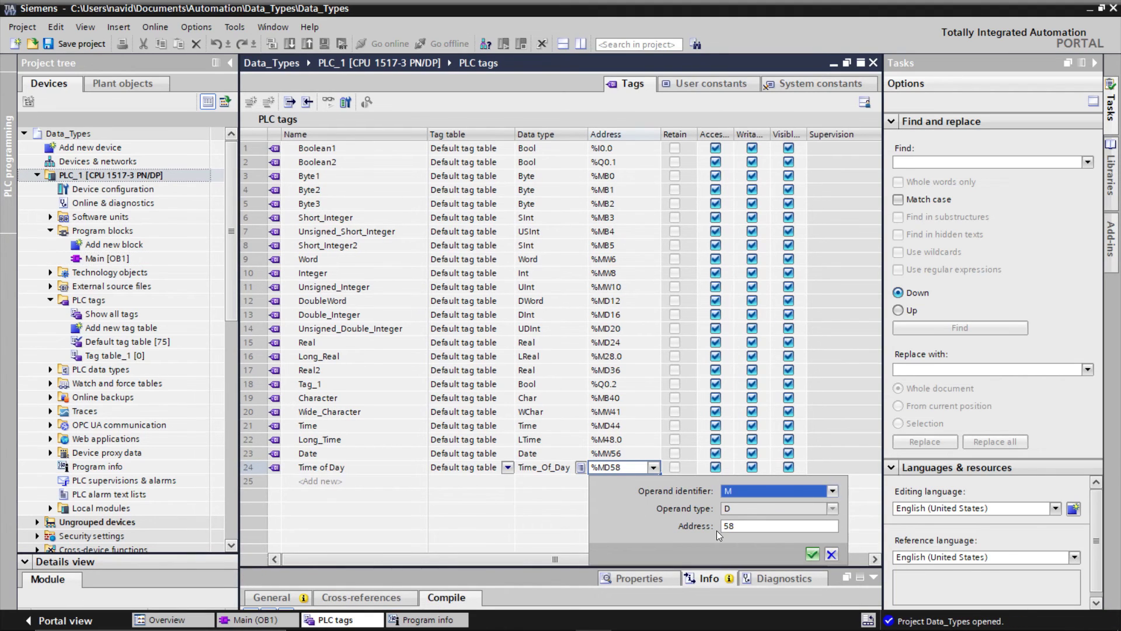
pyautogui.click(813, 554)
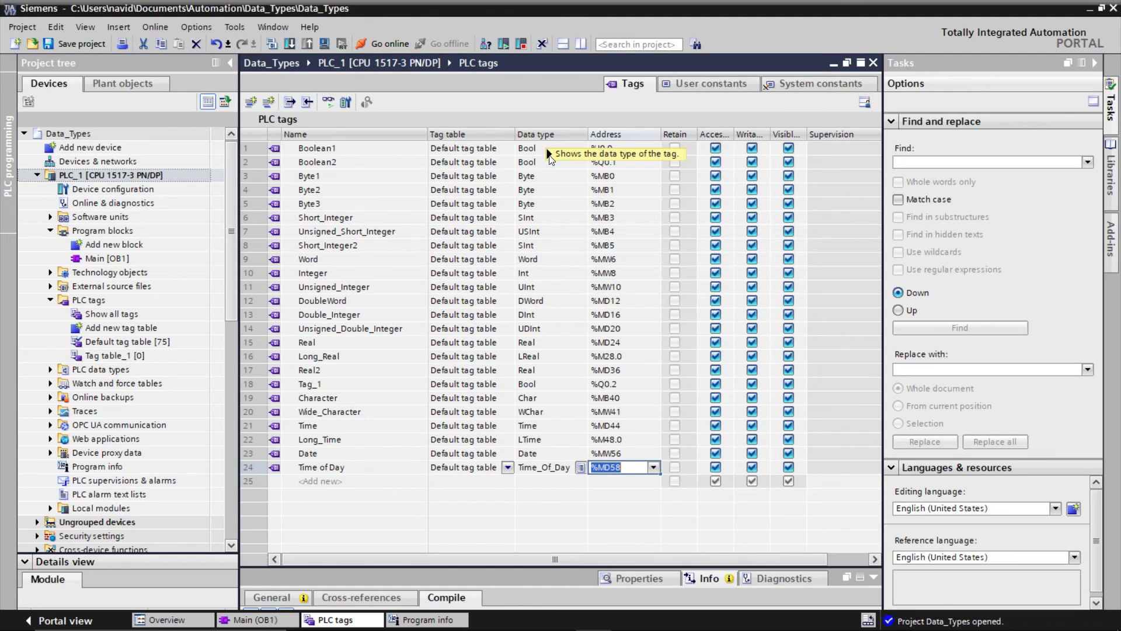
# Follow the Data type tooltip's help link and scroll through the valid data types overview
pyautogui.moveTo(549, 157)
pyautogui.click(580, 220)
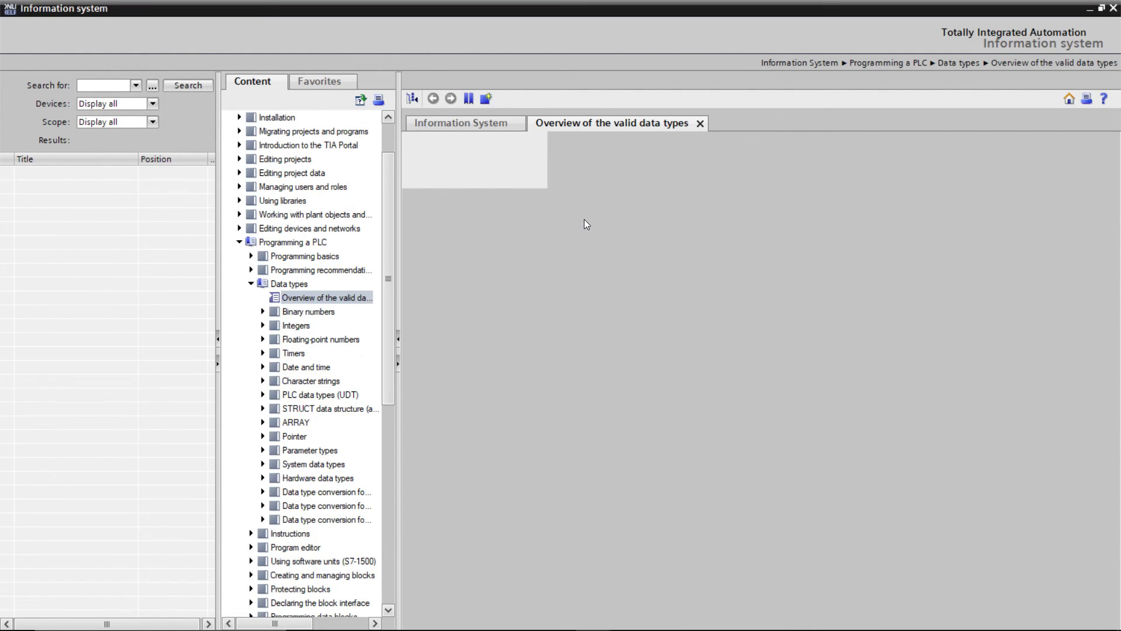
pyautogui.scroll(-10, 803, 358)
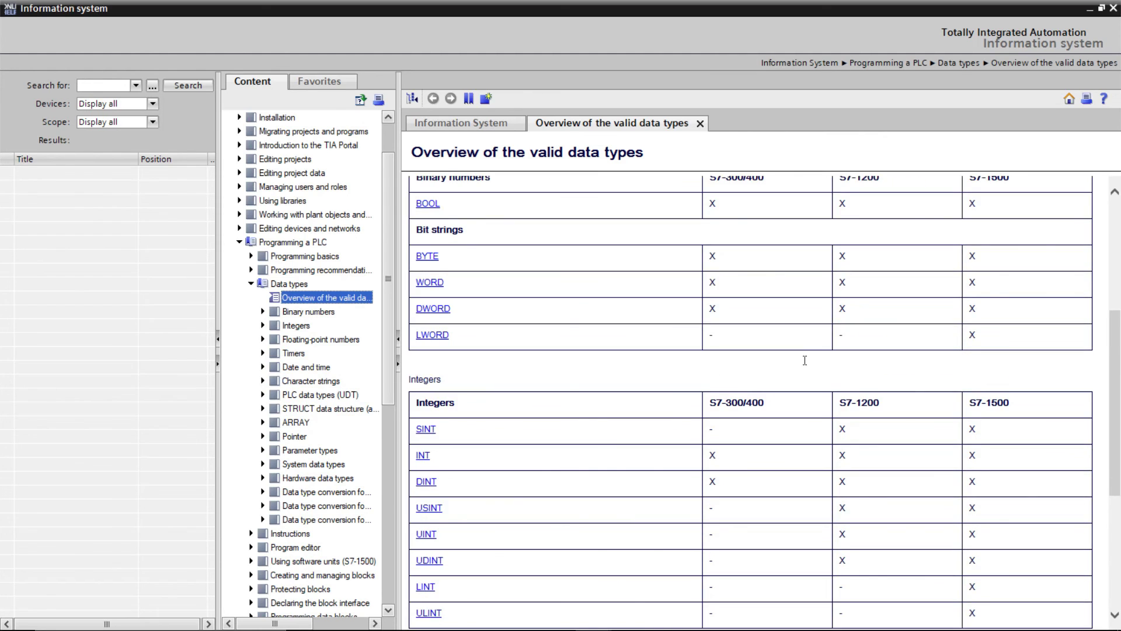
pyautogui.scroll(-10, 804, 360)
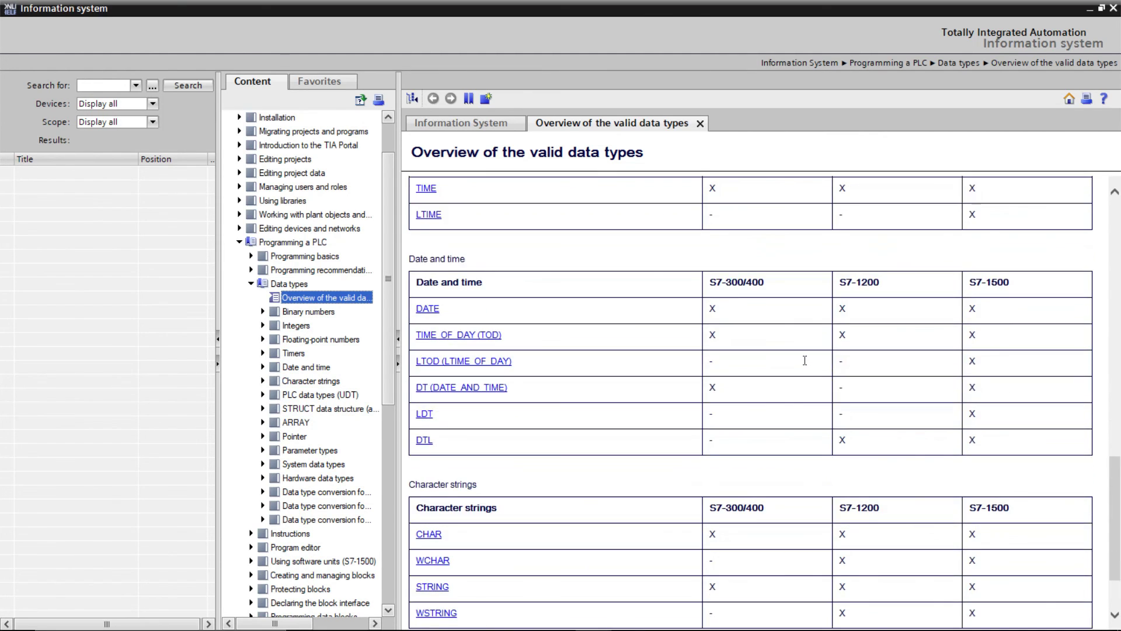
pyautogui.scroll(-10, 806, 365)
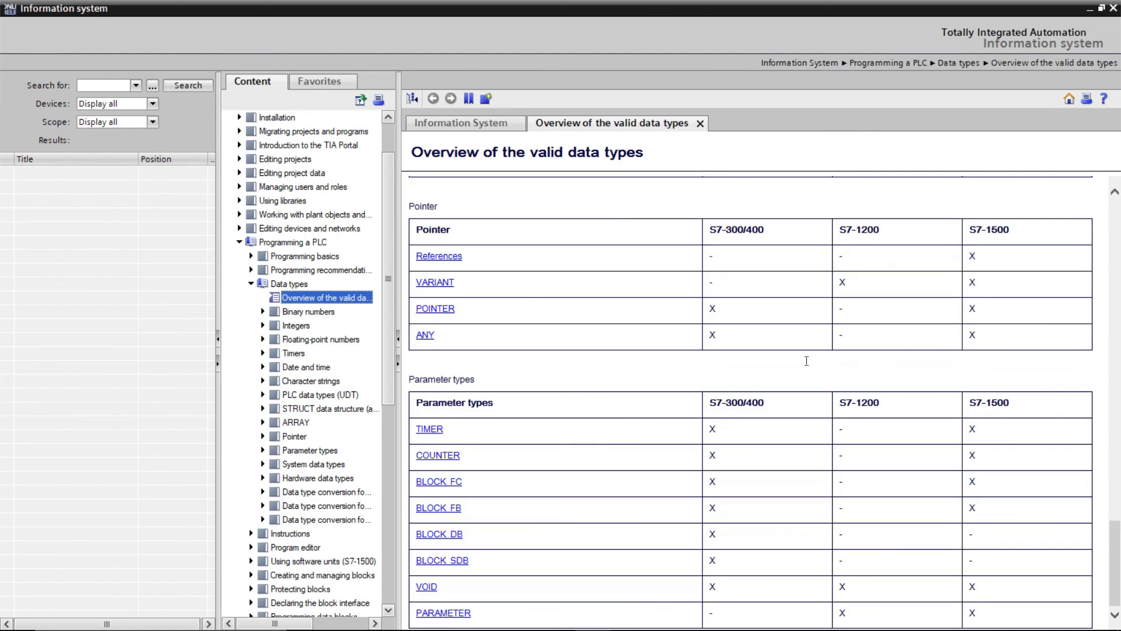
pyautogui.scroll(-8, 806, 365)
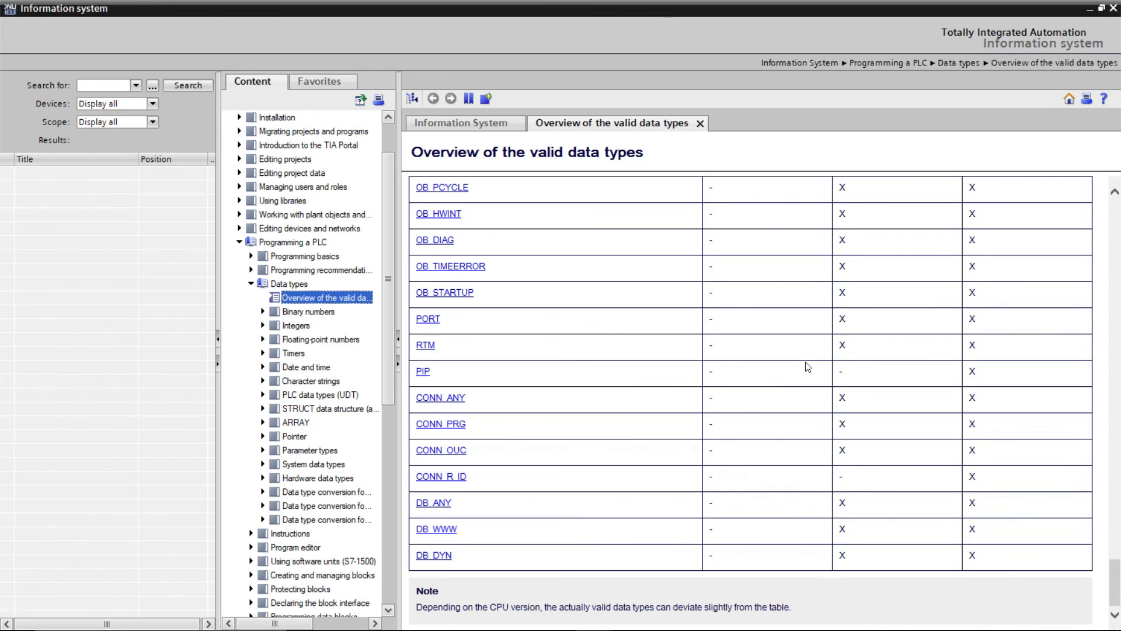